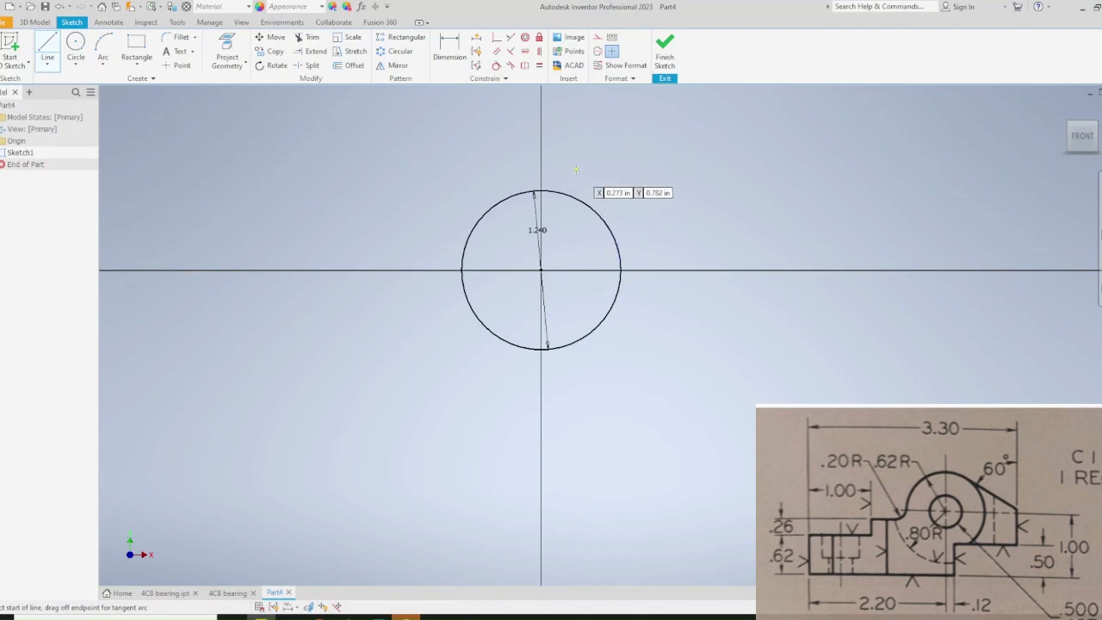
# Sketch an open stepped line profile around the circle: sloped line, short vertical end, notched base, taller far end and two-level ledge
pyautogui.click(576, 169)
pyautogui.click(746, 241)
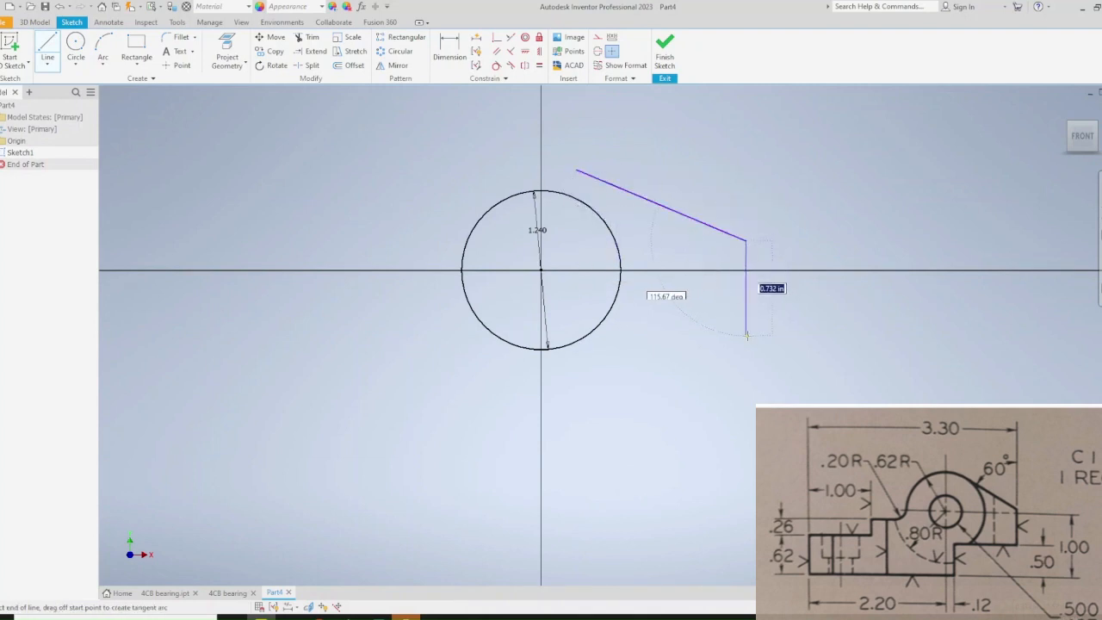
pyautogui.click(747, 341)
pyautogui.click(550, 341)
pyautogui.click(549, 449)
pyautogui.click(320, 448)
pyautogui.click(320, 320)
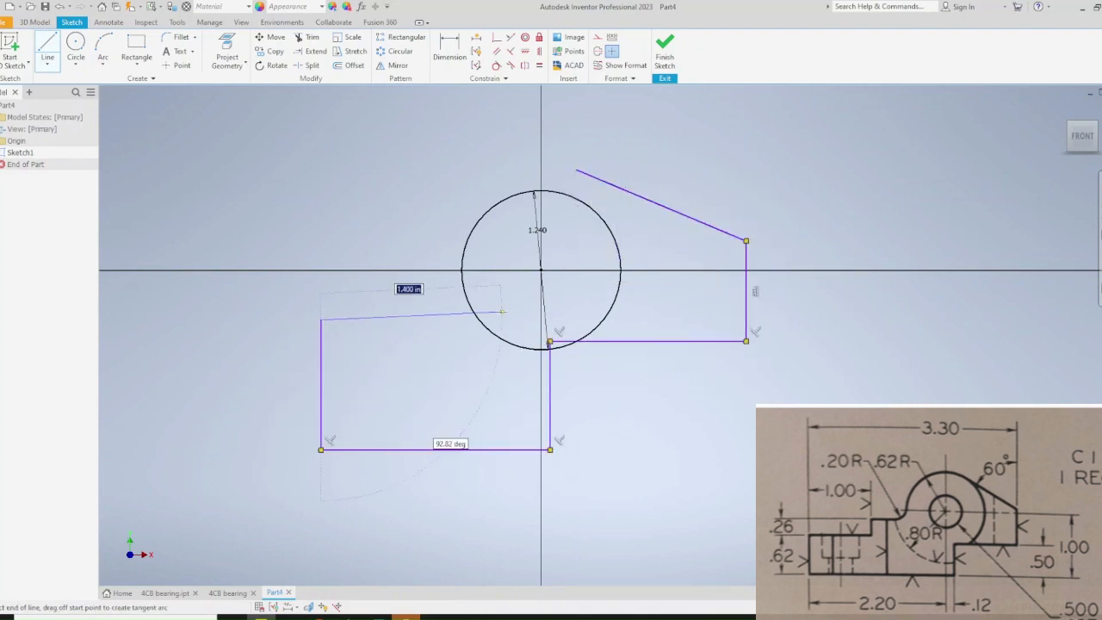
pyautogui.click(425, 320)
pyautogui.click(424, 297)
pyautogui.click(498, 297)
pyautogui.press('Escape')
# Apply a tangent constraint between the sloped line and the circle
pyautogui.press('d')
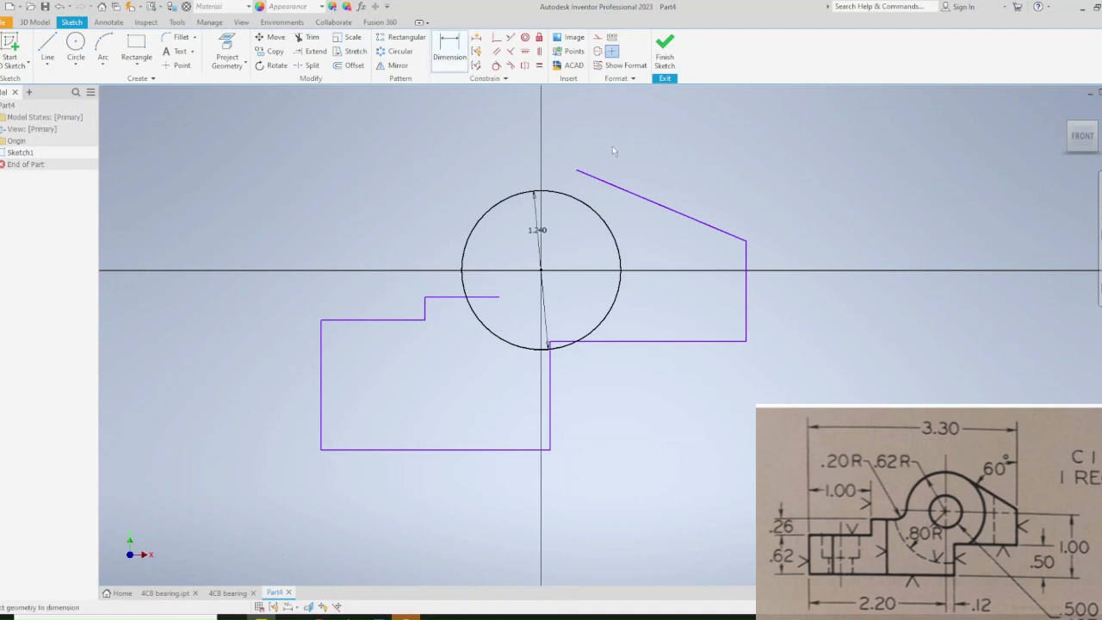
pyautogui.click(495, 67)
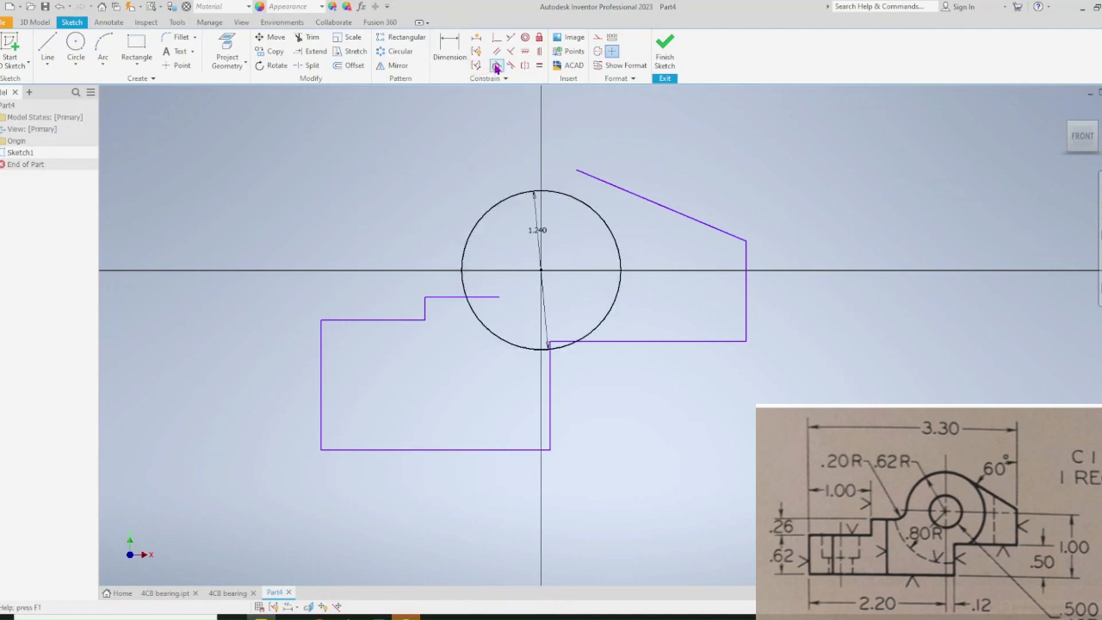
pyautogui.click(614, 188)
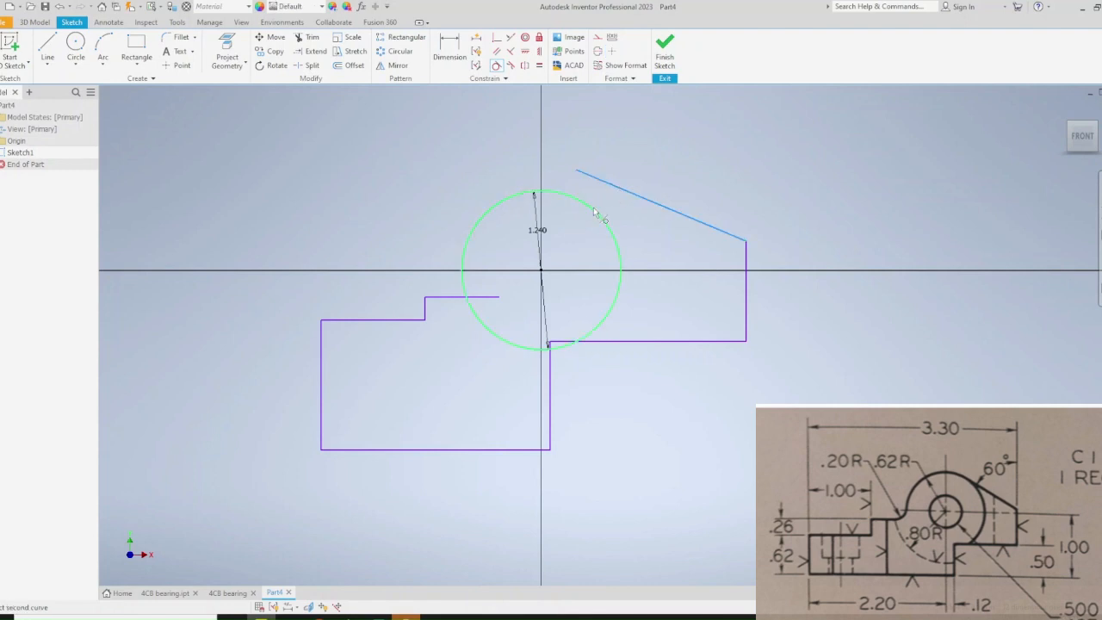
pyautogui.click(594, 212)
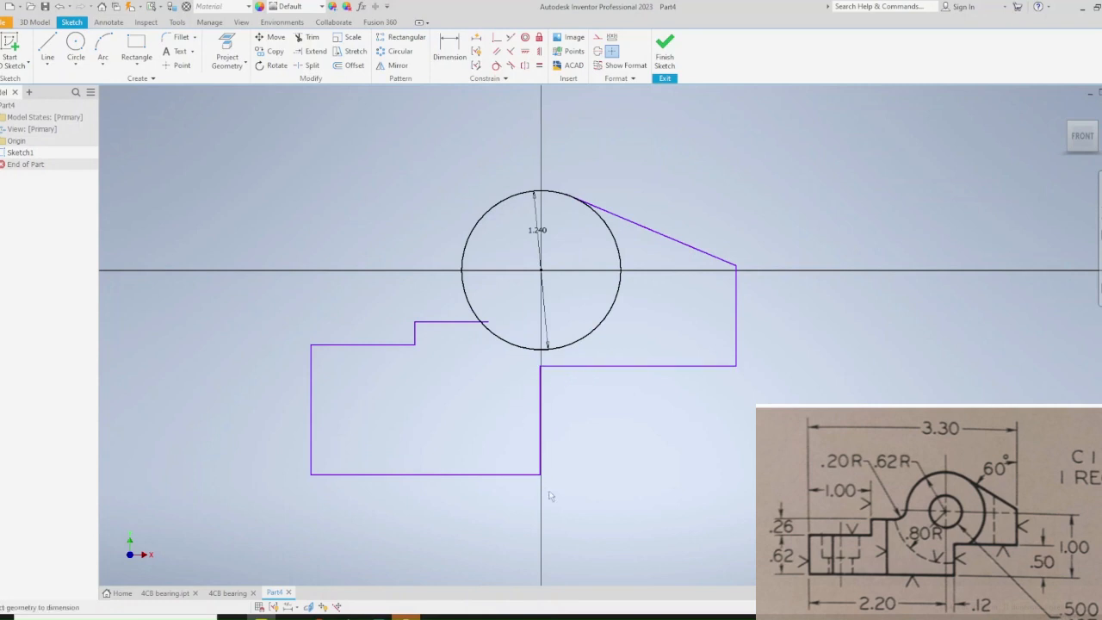
# Dimension the vertical notch line below the circle to .5 in
pyautogui.press('d')
pyautogui.click(541, 449)
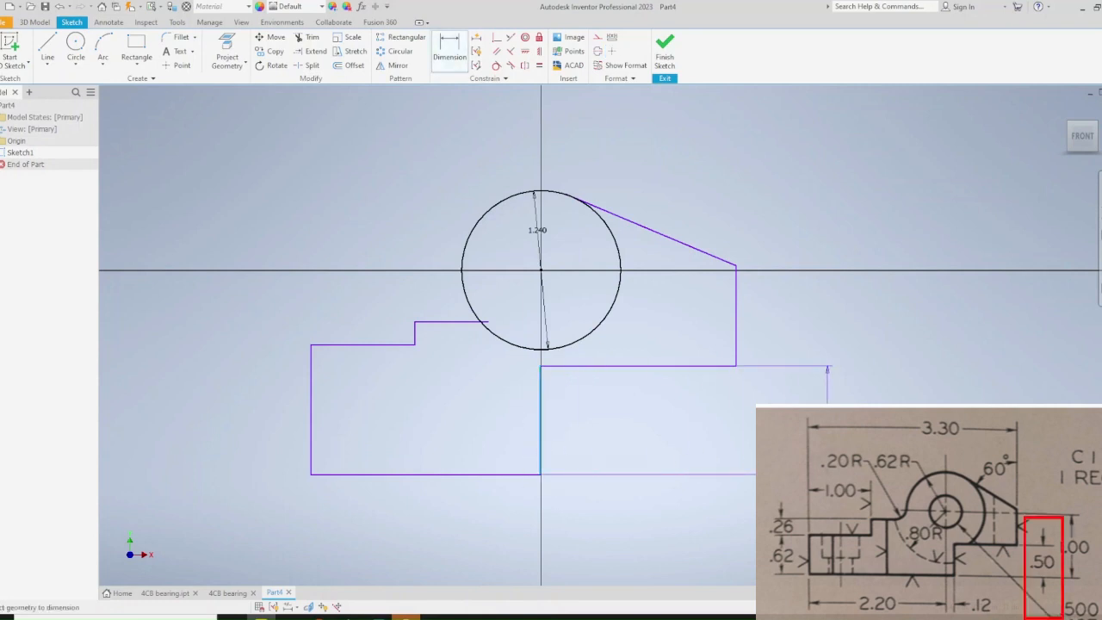
pyautogui.click(827, 420)
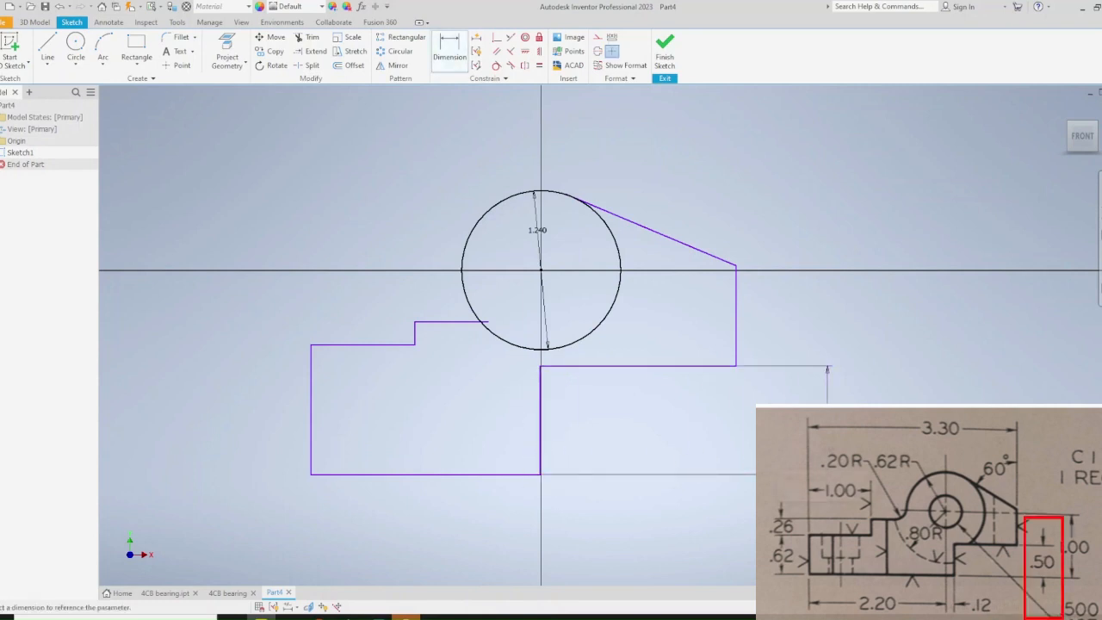
pyautogui.press('Return')
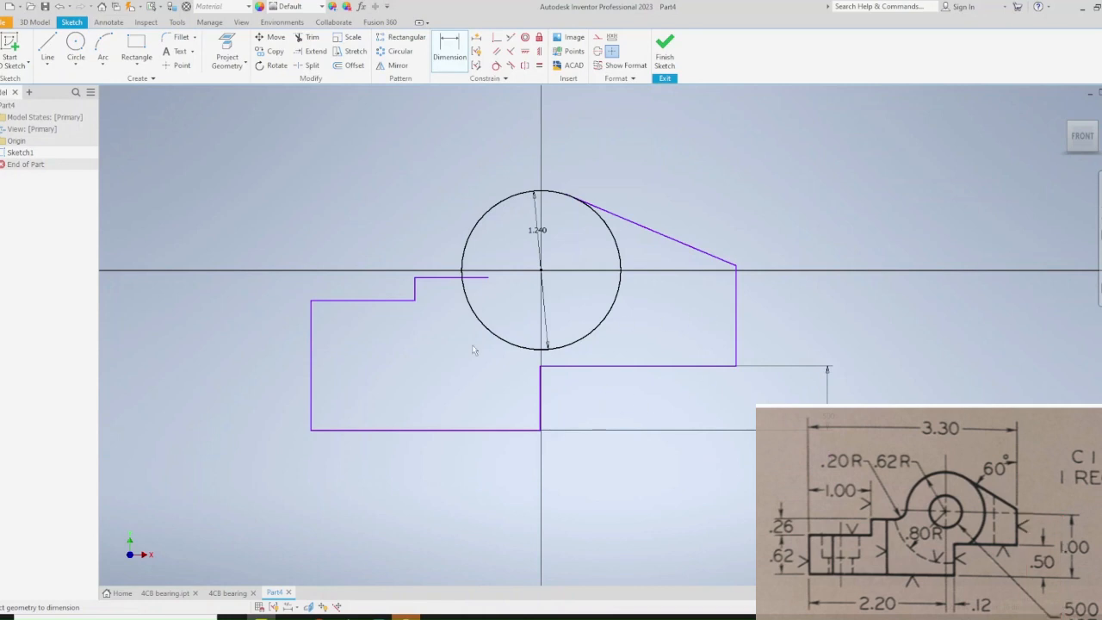
# Dimension the height from the bottom line to the circle's center as 1 in
pyautogui.click(467, 430)
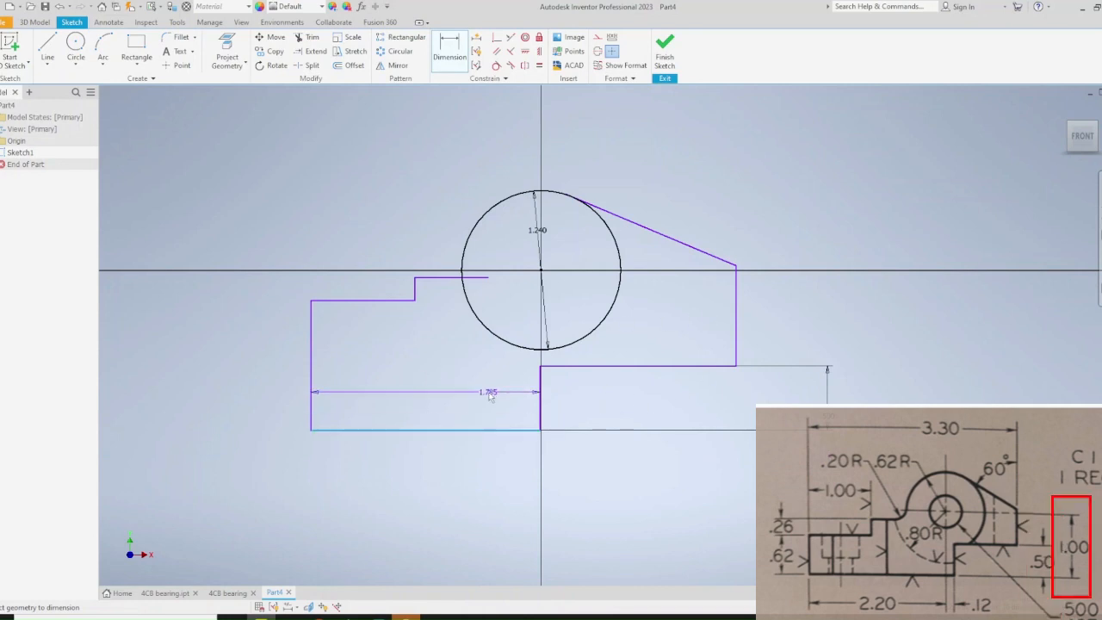
pyautogui.click(542, 273)
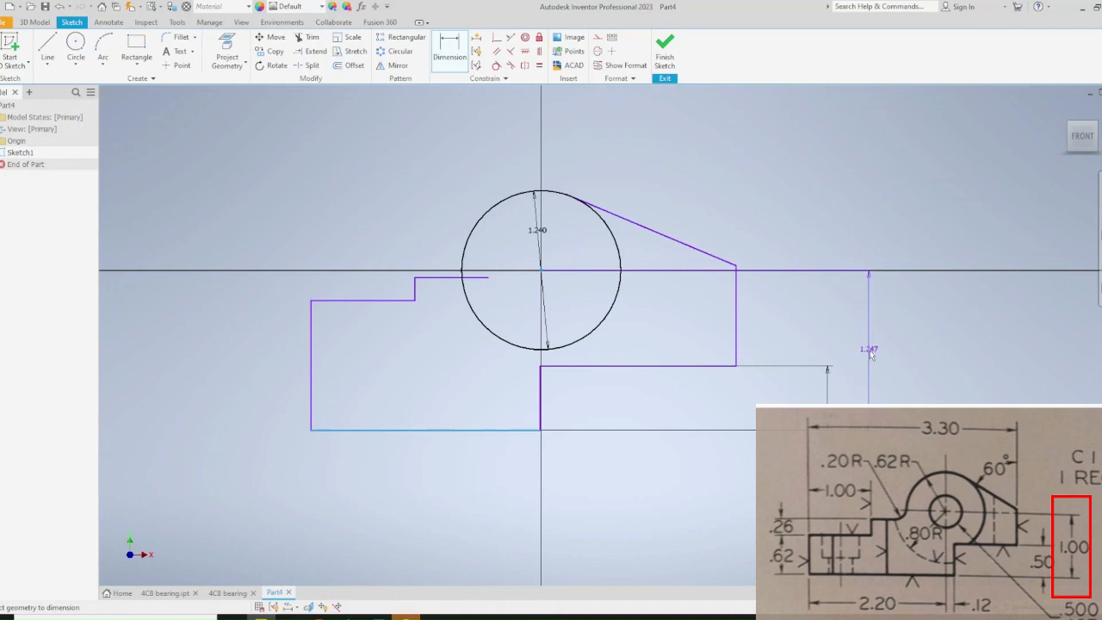
pyautogui.click(869, 357)
pyautogui.write('1')
pyautogui.press('Return')
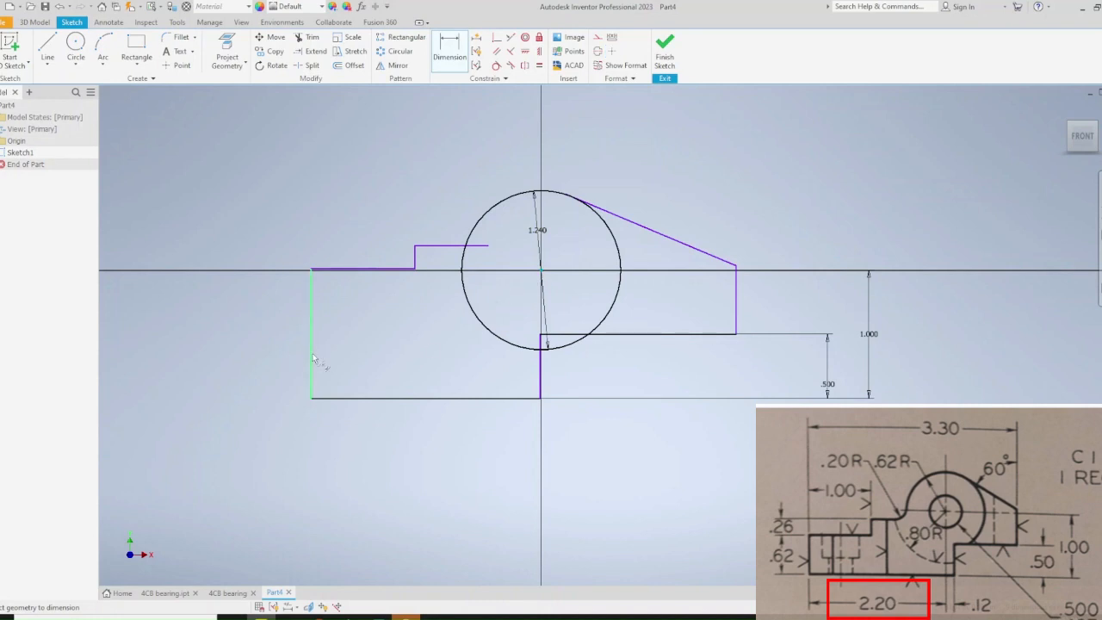
# Dimension the horizontal distance from the leftmost vertical edge to the circle's center as 2.2 in
pyautogui.click(329, 398)
pyautogui.click(380, 455)
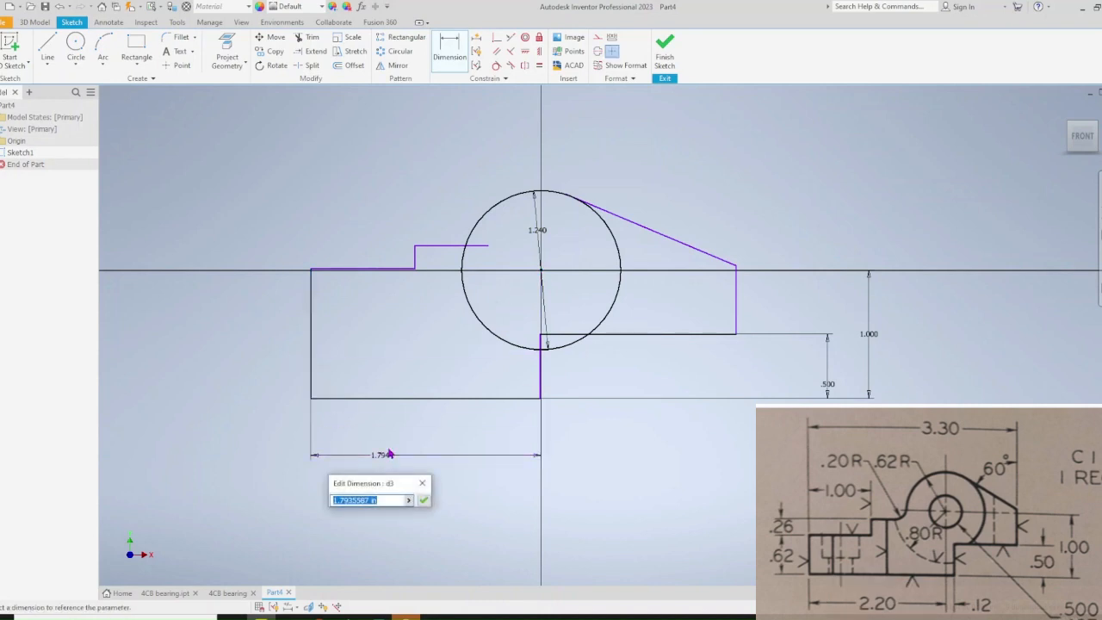
pyautogui.write('2.2')
pyautogui.press('Return')
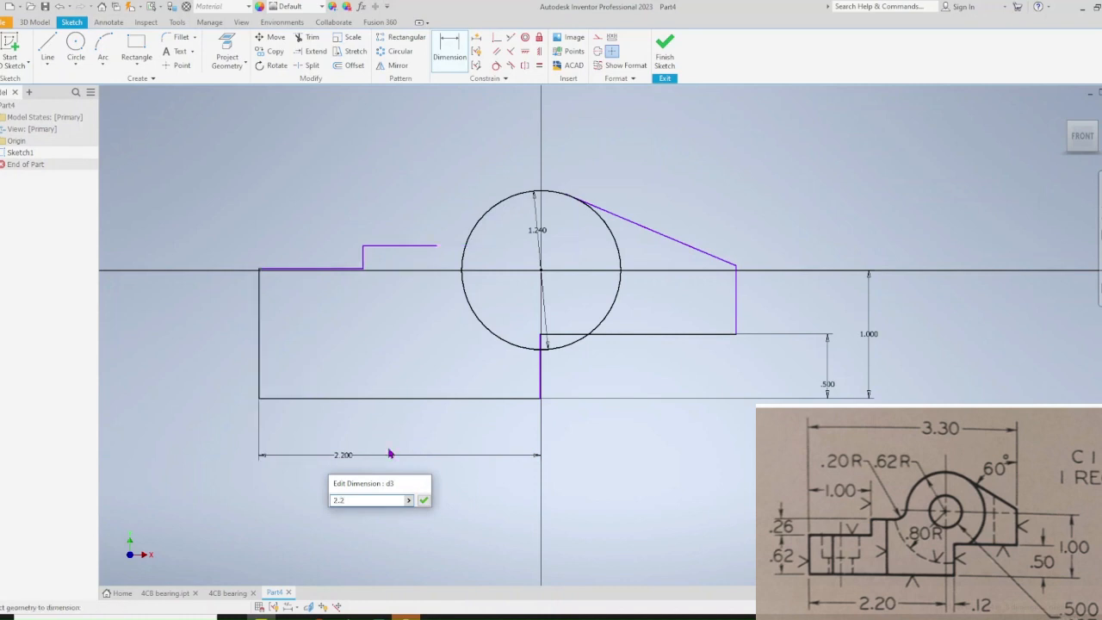
# Dimension the leftmost vertical edge's height to .62 in
pyautogui.click(260, 366)
pyautogui.click(228, 368)
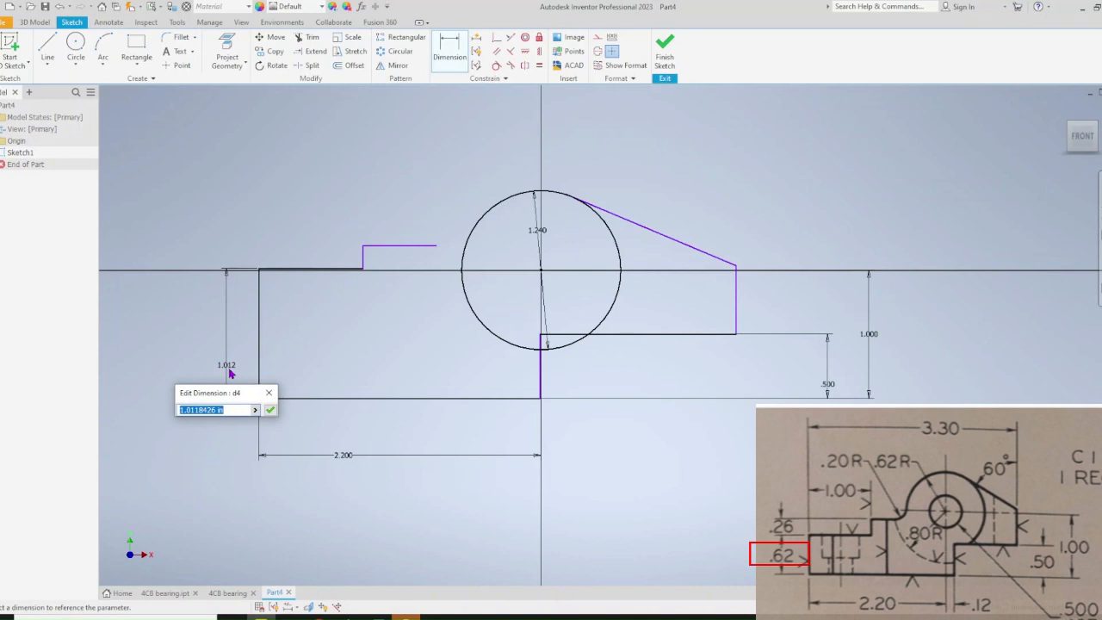
pyautogui.write('.62')
pyautogui.press('Return')
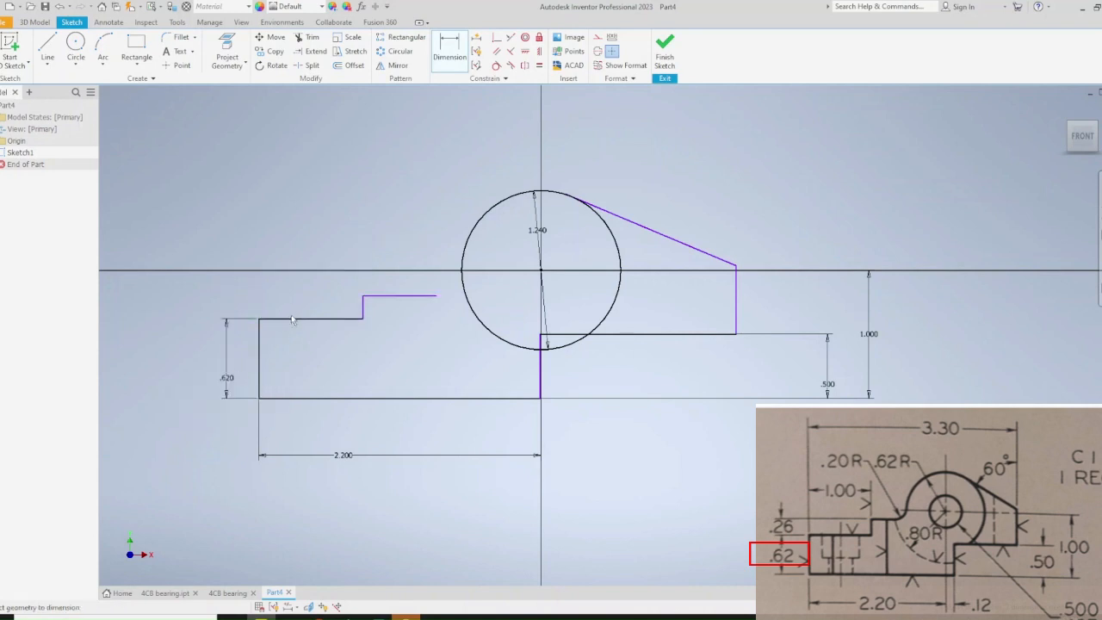
# Dimension the lower horizontal ledge above the left edge to a length of 1 in
pyautogui.click(292, 319)
pyautogui.click(301, 231)
pyautogui.write('.1')
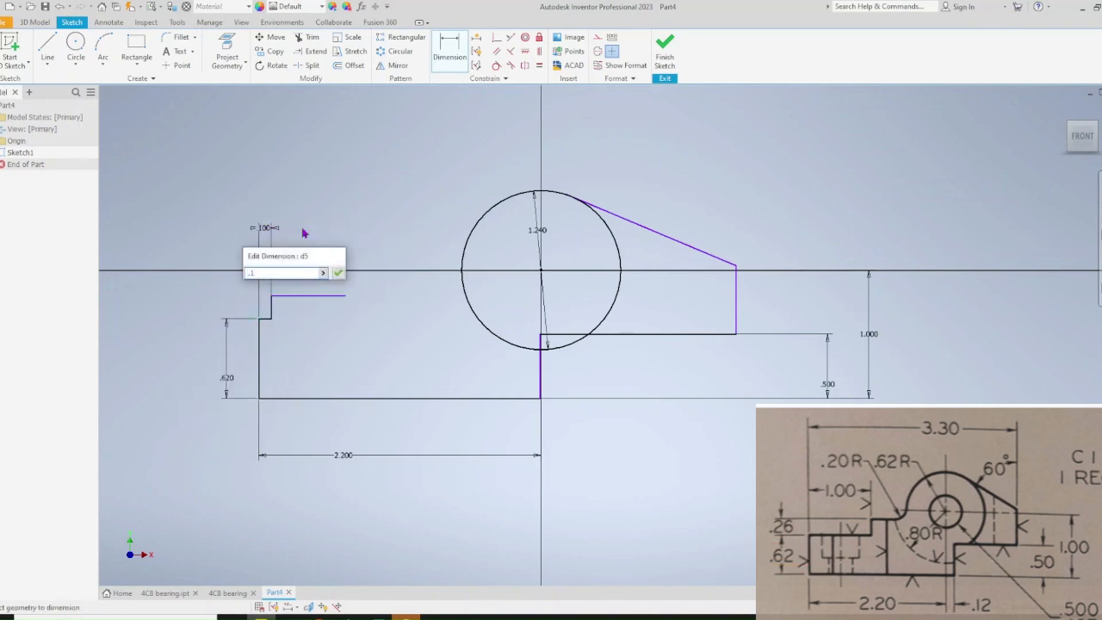
pyautogui.press('Return')
pyautogui.doubleClick(263, 229)
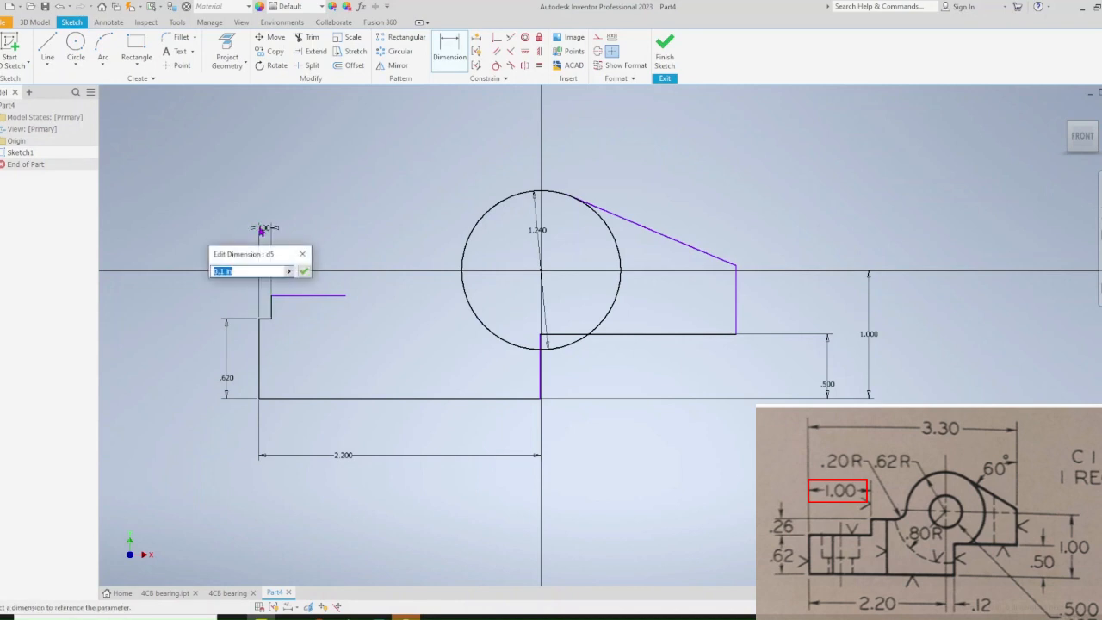
pyautogui.write('1')
pyautogui.press('Return')
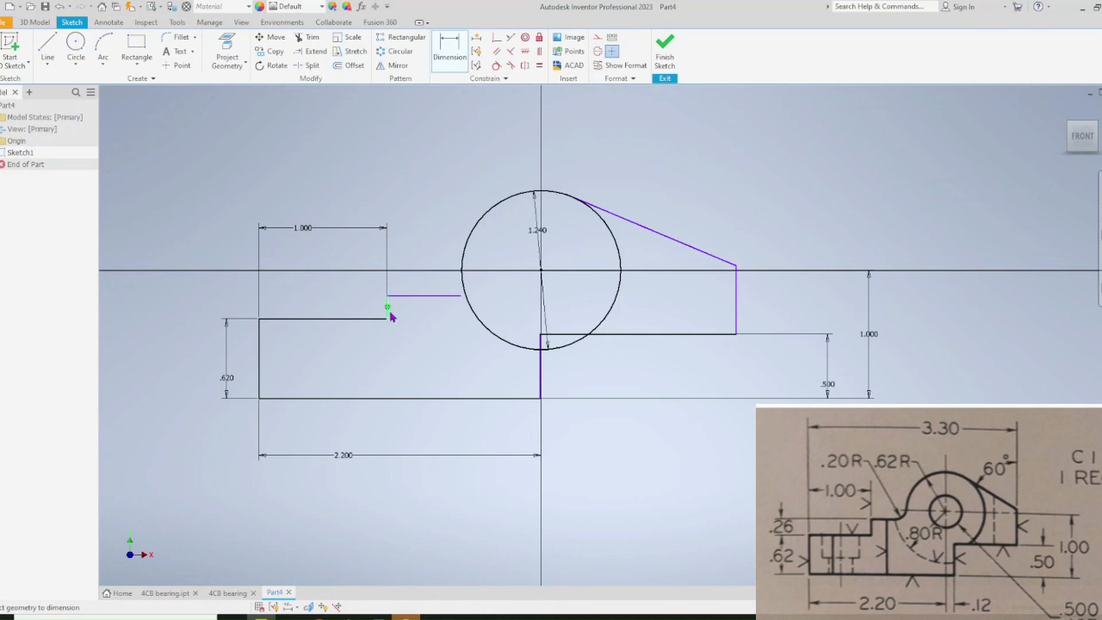
# Dimension the short vertical riser between the two ledges to .26 in
pyautogui.scroll(4, 389, 310)
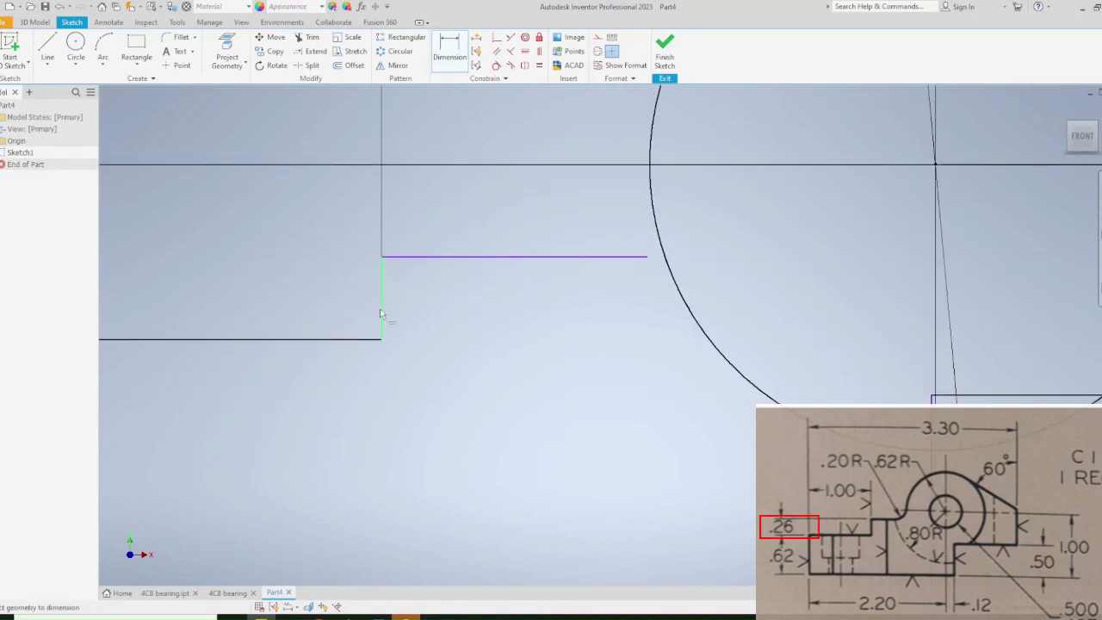
pyautogui.click(381, 314)
pyautogui.scroll(-4, 431, 319)
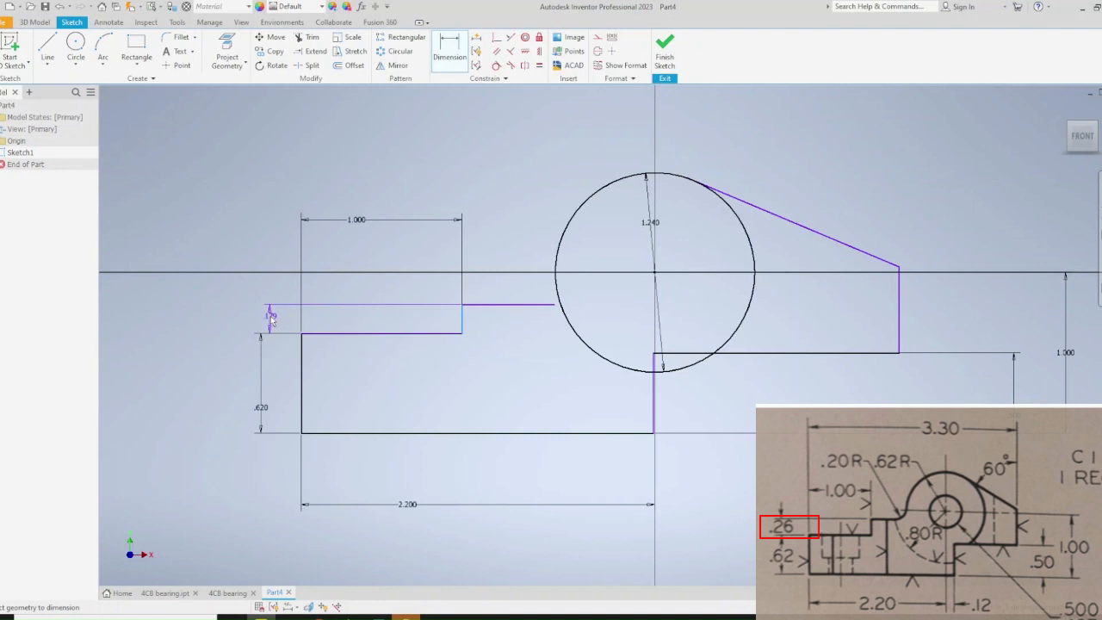
pyautogui.click(270, 319)
pyautogui.write('.26')
pyautogui.press('Return')
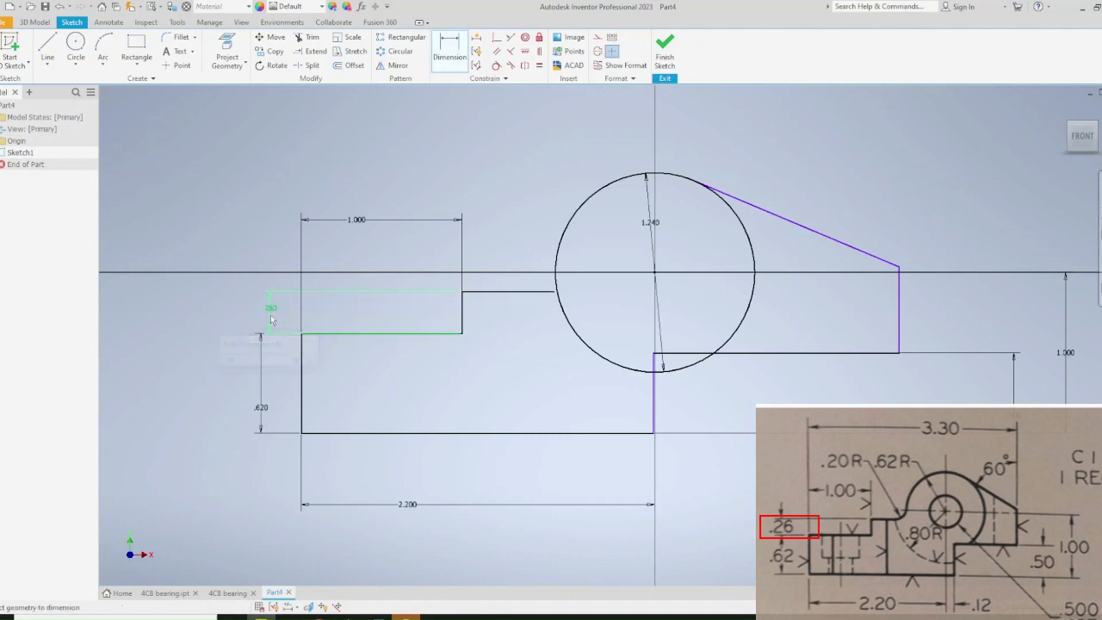
pyautogui.press('Escape')
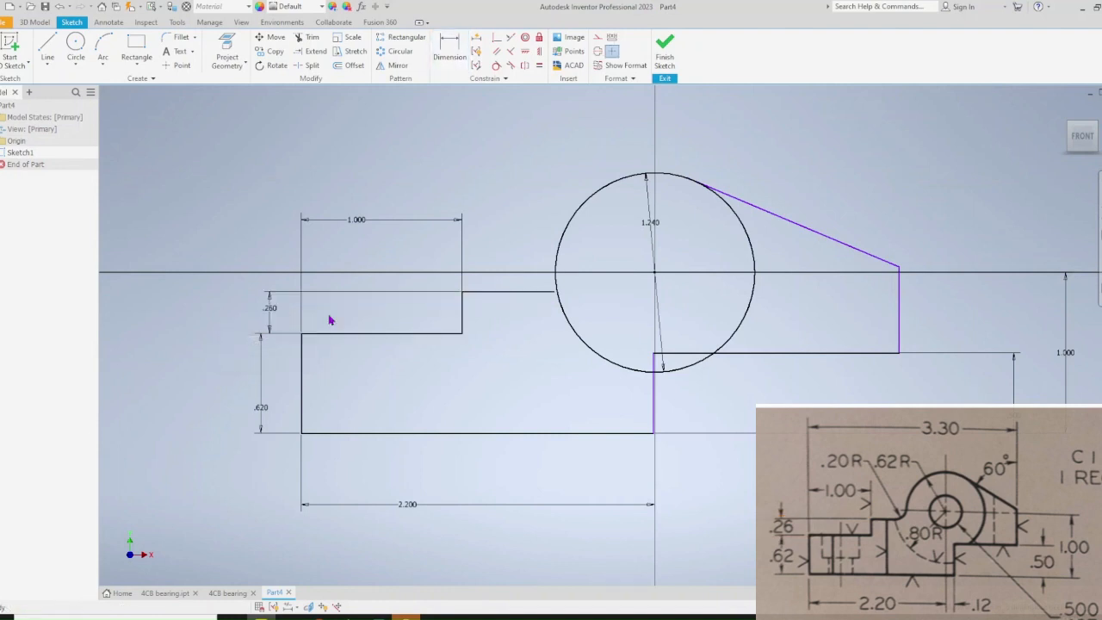
# Extend the upper ledge's open end to meet the circle
pyautogui.moveTo(548, 295); pyautogui.dragTo(552, 303)
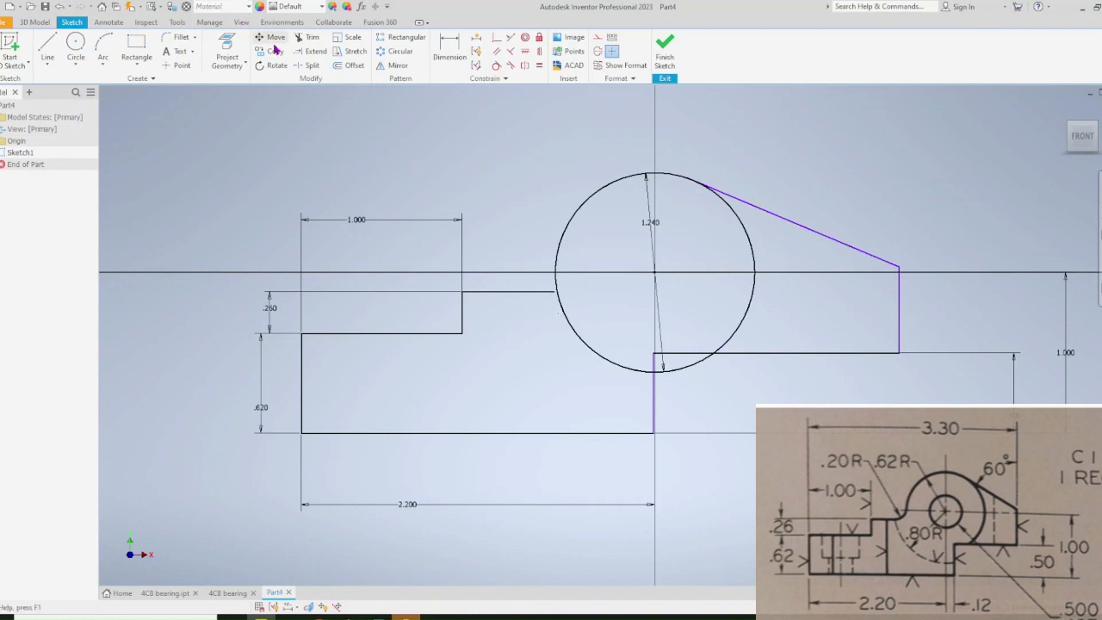
pyautogui.click(312, 50)
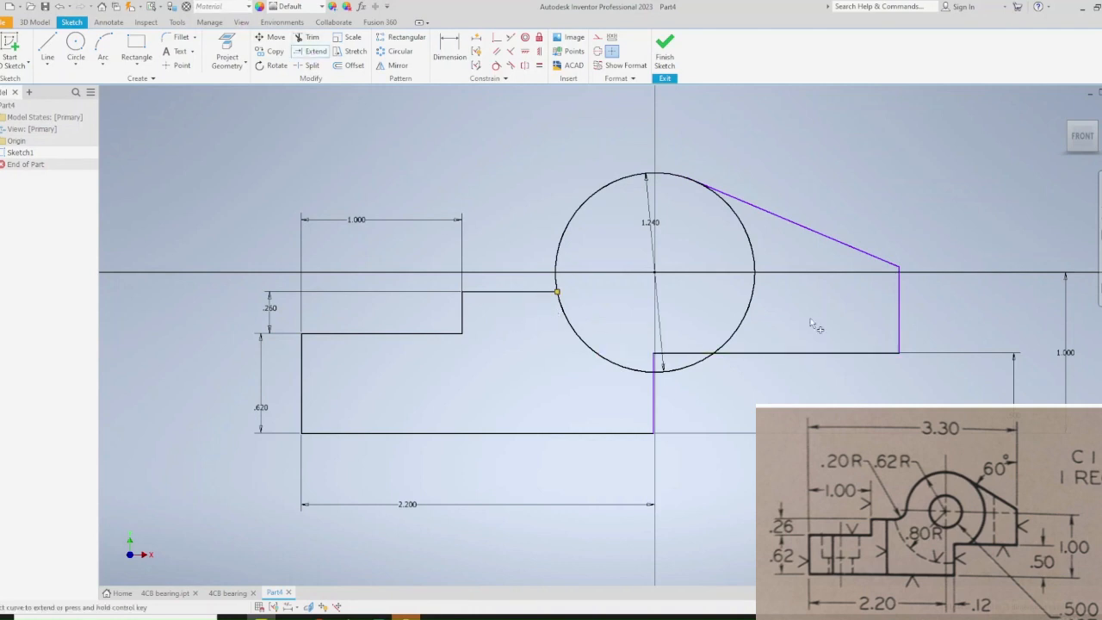
pyautogui.press('Escape')
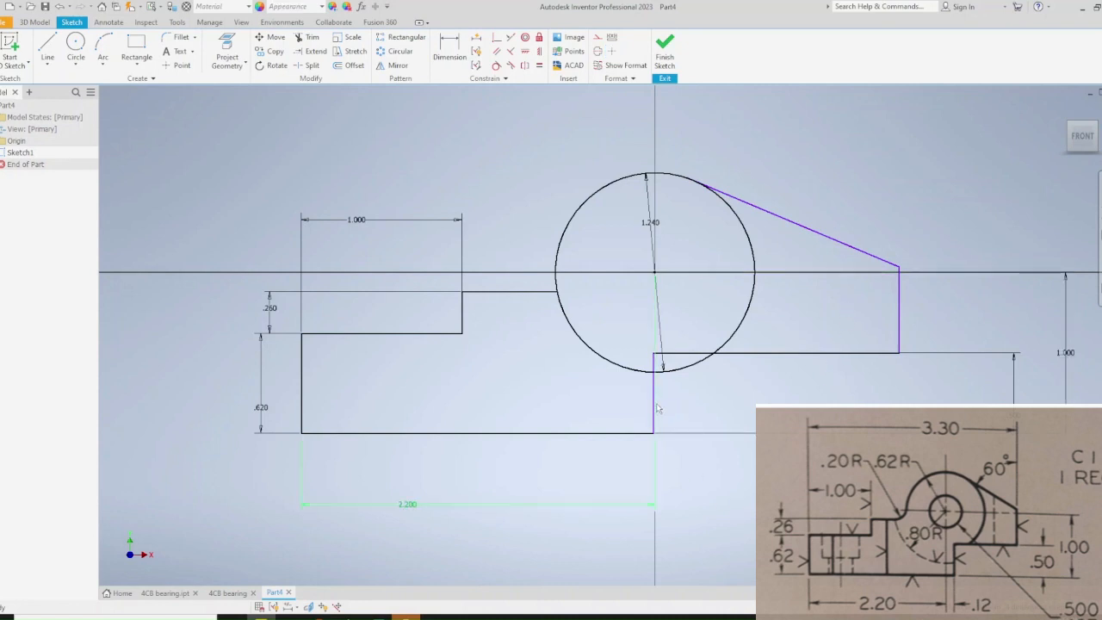
# Move the vertical notch line to the right of the circle's center and dimension its horizontal offset from the center as .12 in
pyautogui.scroll(5, 652, 414)
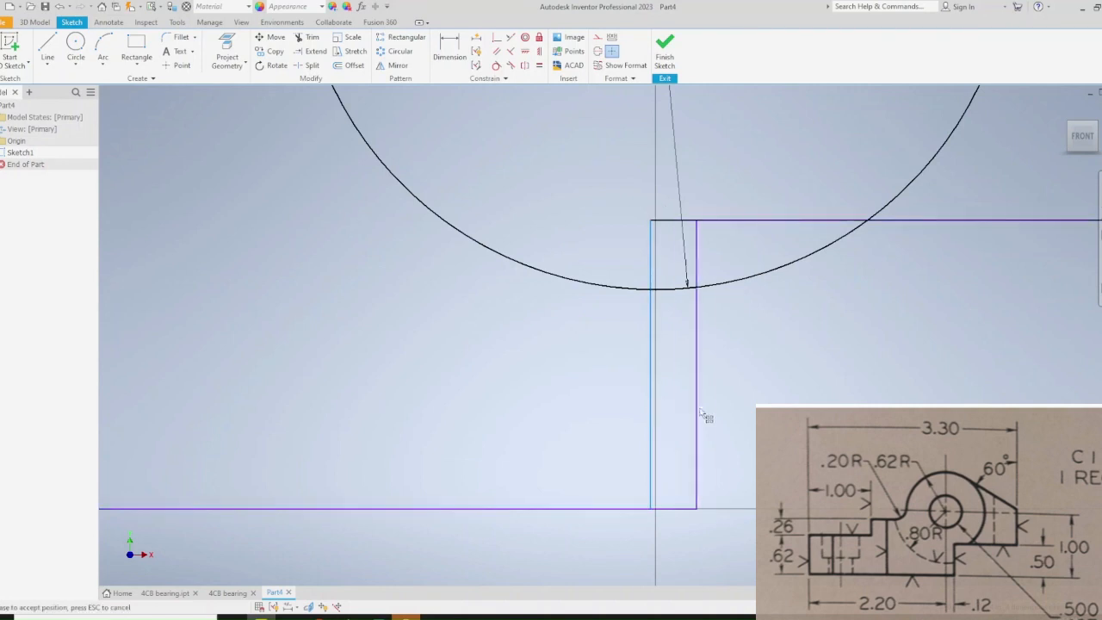
pyautogui.scroll(-5, 836, 307)
pyautogui.scroll(3, 836, 308)
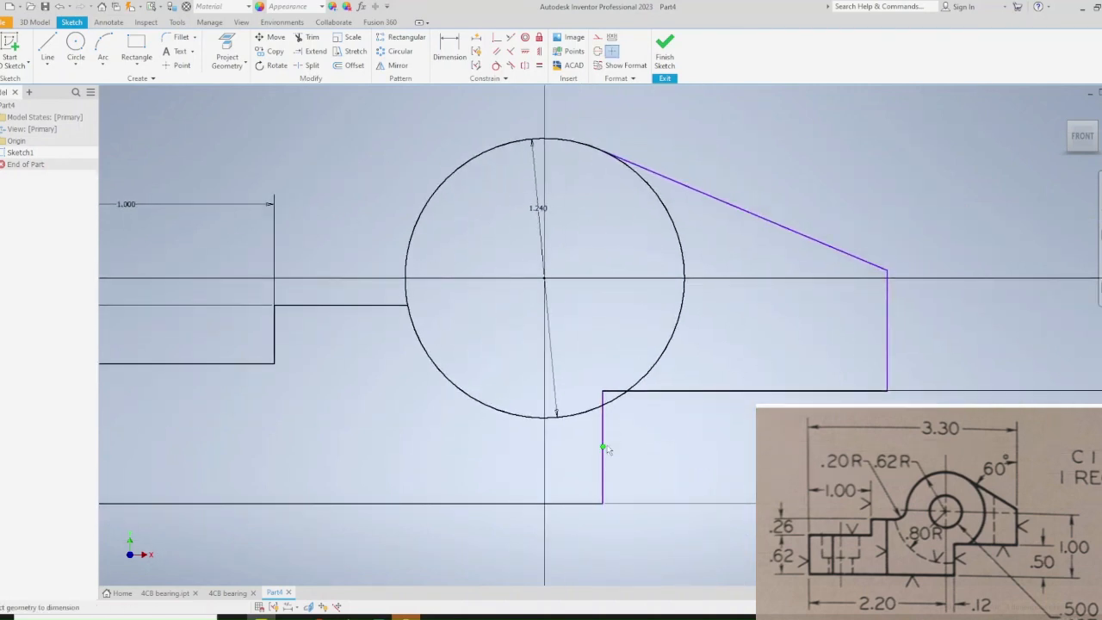
pyautogui.click(604, 465)
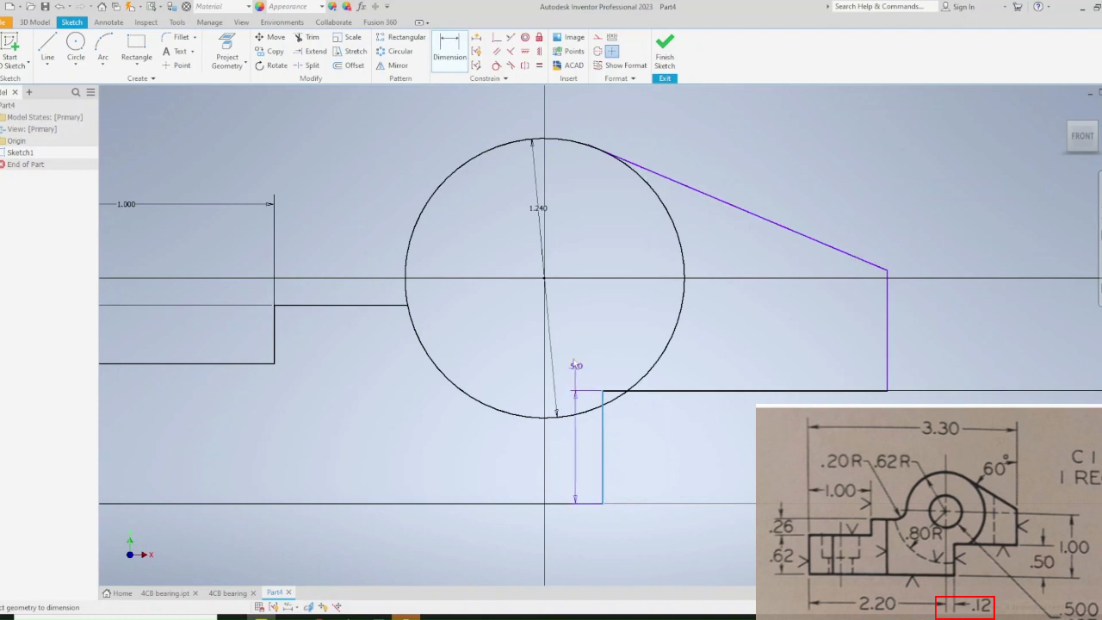
pyautogui.click(546, 280)
pyautogui.click(573, 254)
pyautogui.write('.12')
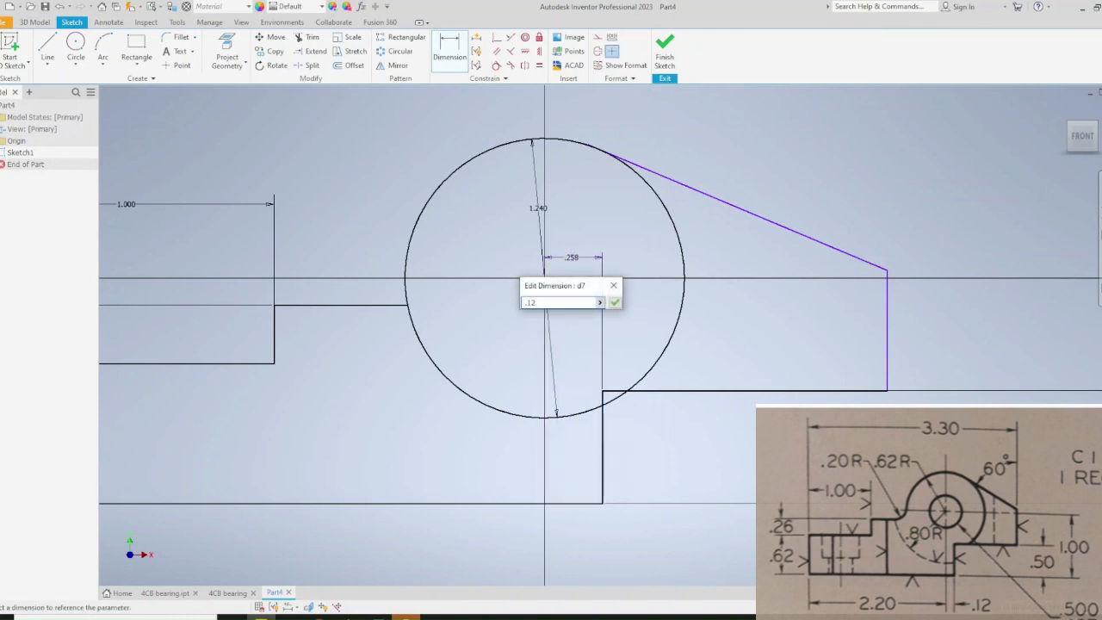
pyautogui.press('Return')
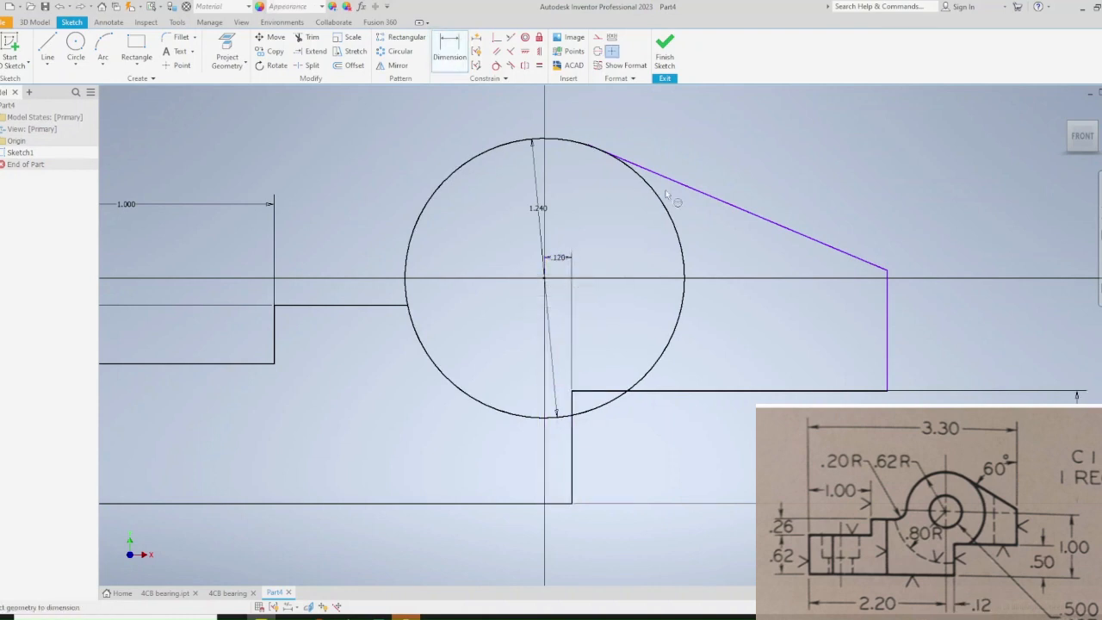
# Dimension the angle between the sloped tangent line and the right vertical edge as 60 degrees
pyautogui.click(888, 308)
pyautogui.click(840, 254)
pyautogui.click(818, 190)
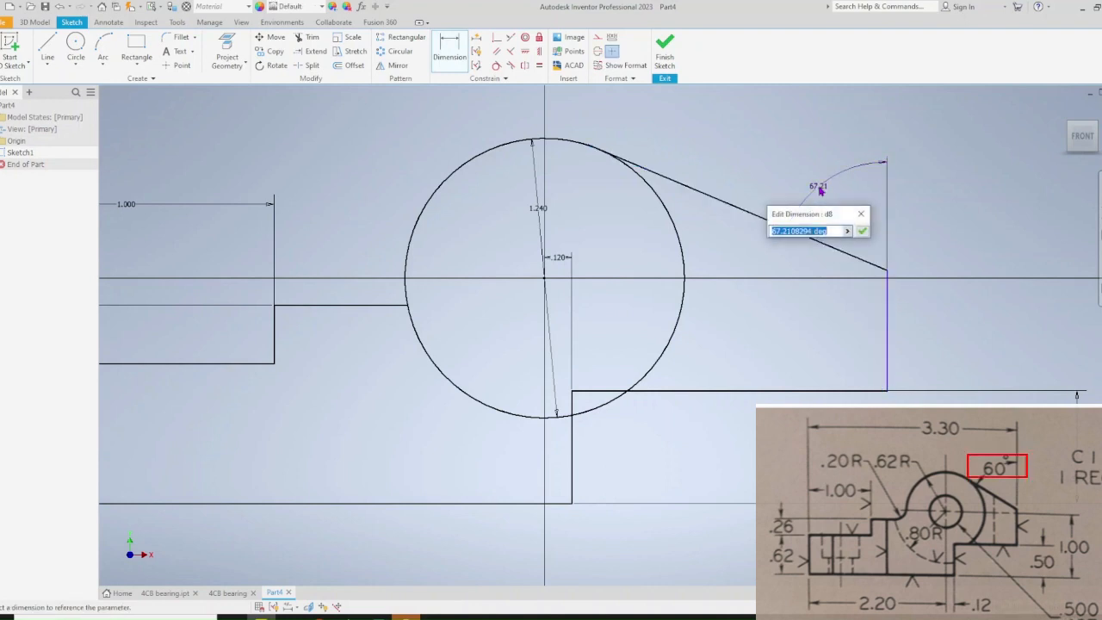
pyautogui.write('60')
pyautogui.press('Return')
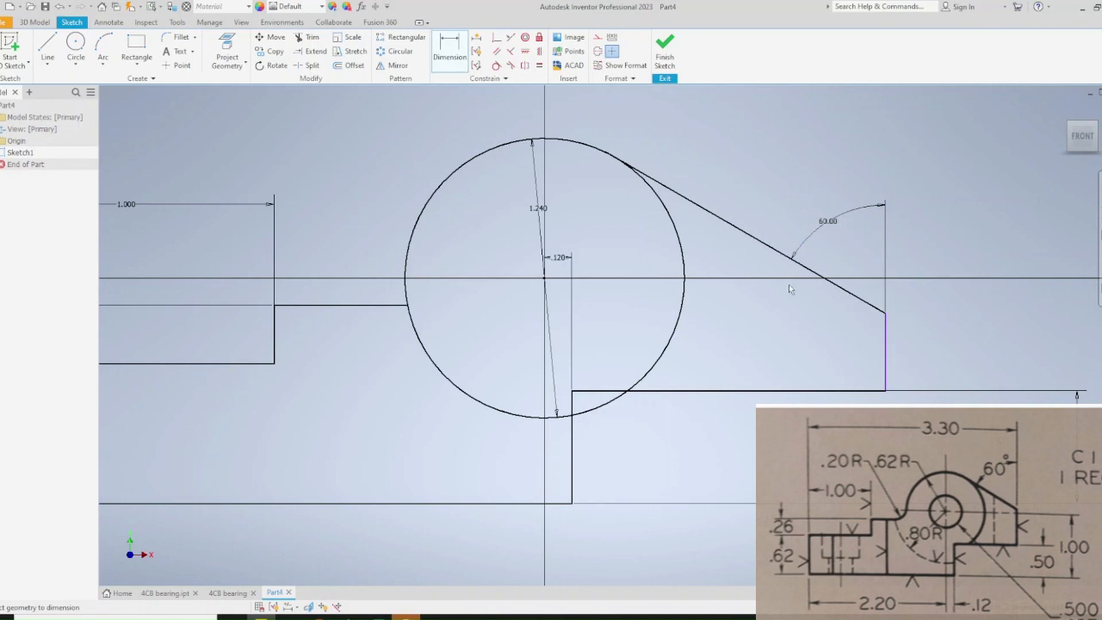
# Dimension the profile's overall width between the left and right vertical edges as 3.3 in
pyautogui.scroll(-4, 789, 284)
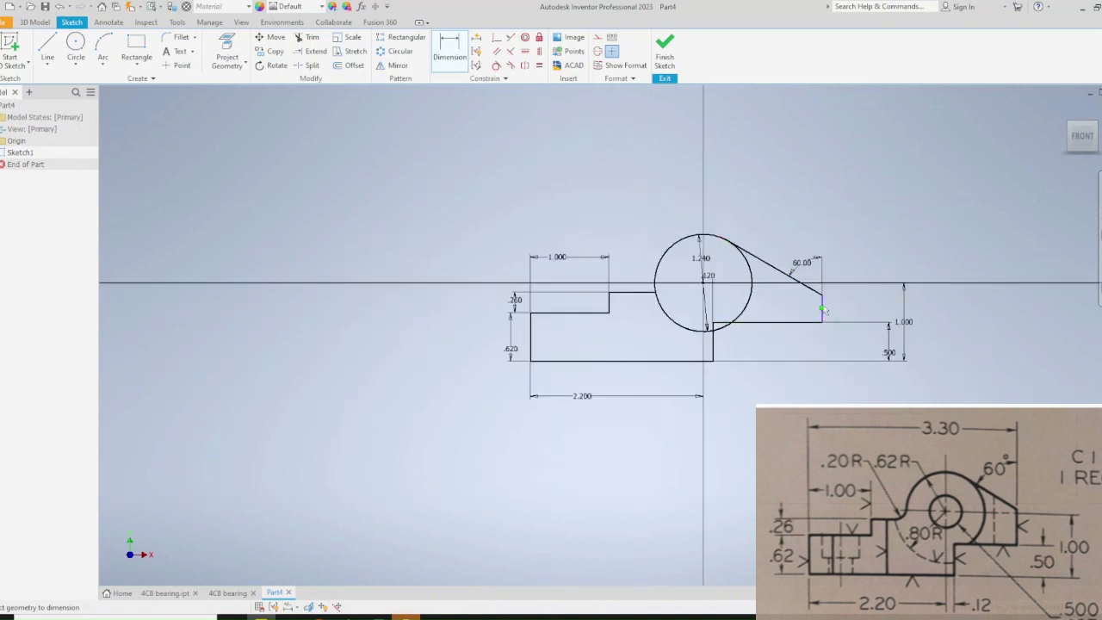
pyautogui.click(823, 306)
pyautogui.click(531, 340)
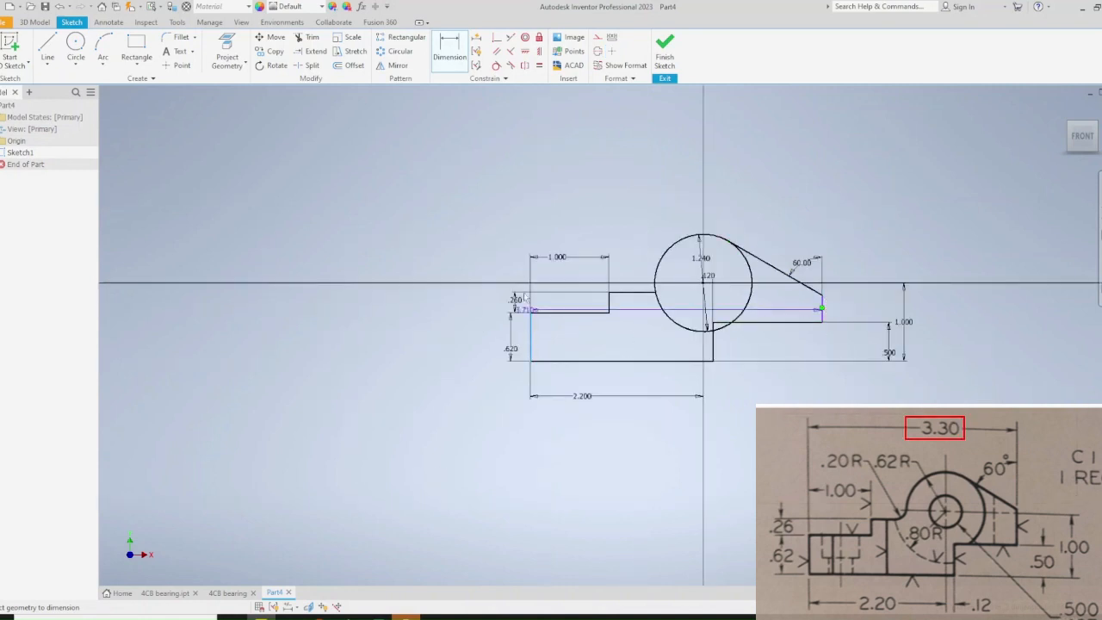
pyautogui.click(568, 176)
pyautogui.write('3.3')
pyautogui.press('Return')
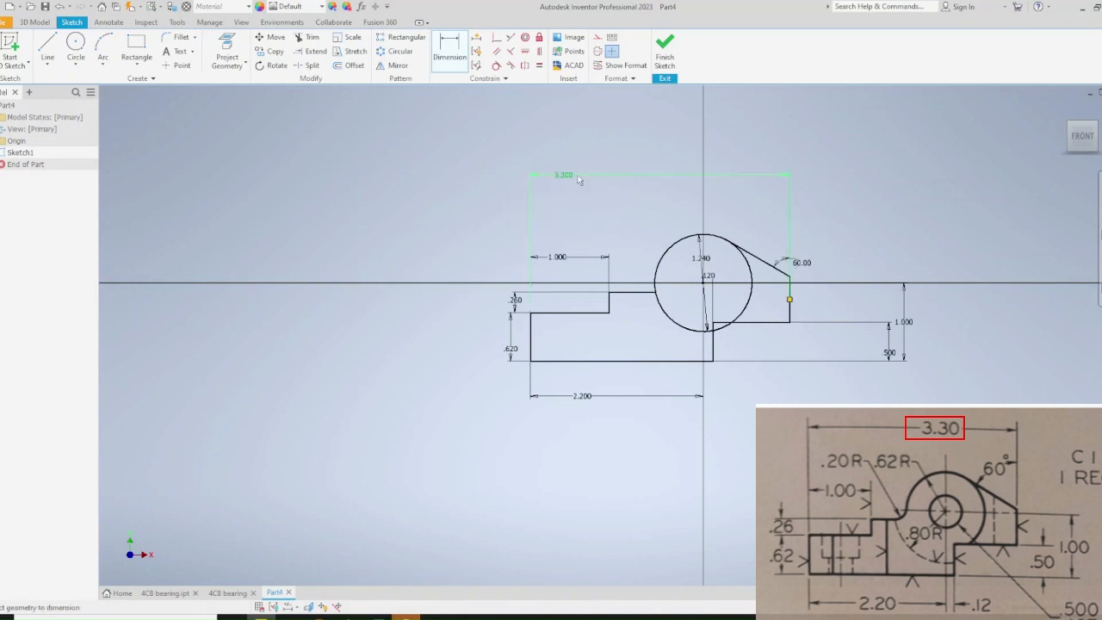
pyautogui.press('Escape')
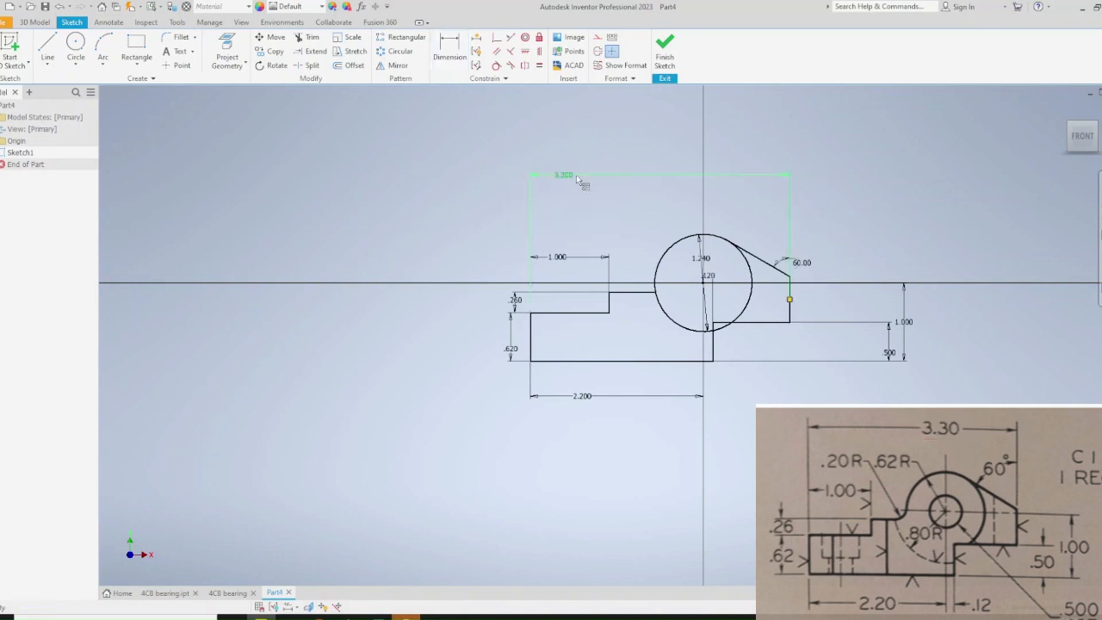
pyautogui.scroll(5, 715, 280)
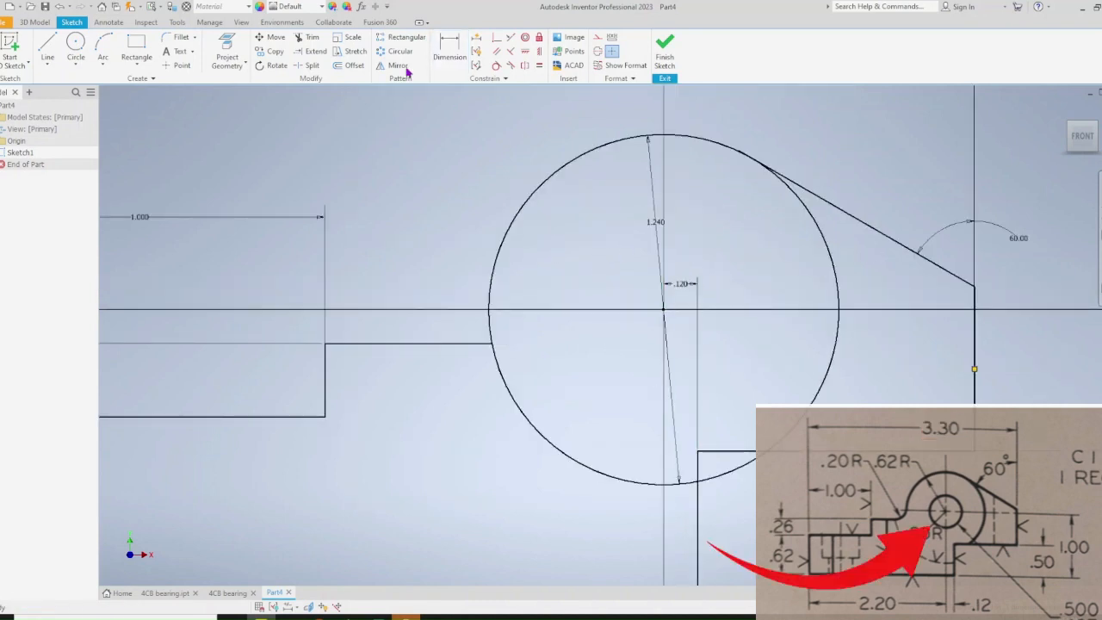
pyautogui.click(76, 44)
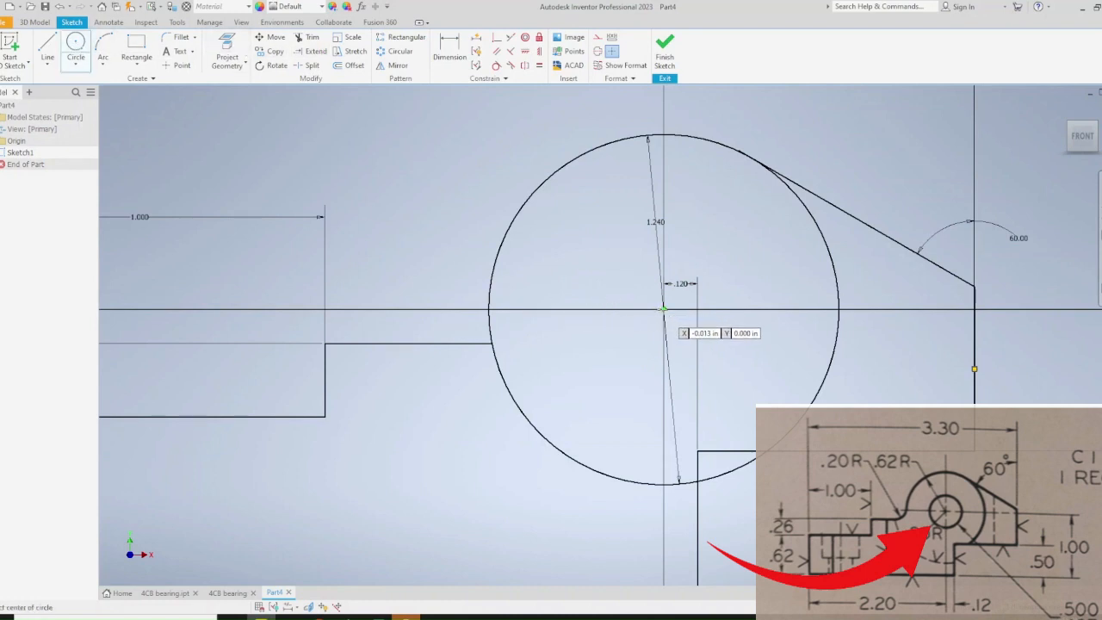
pyautogui.click(663, 308)
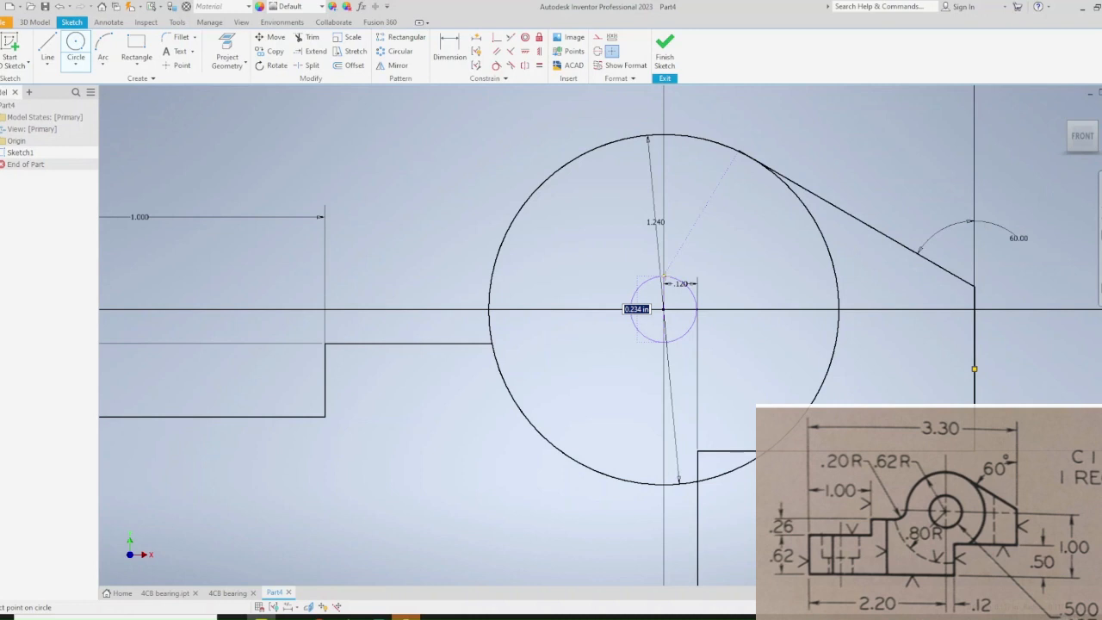
pyautogui.press('Escape')
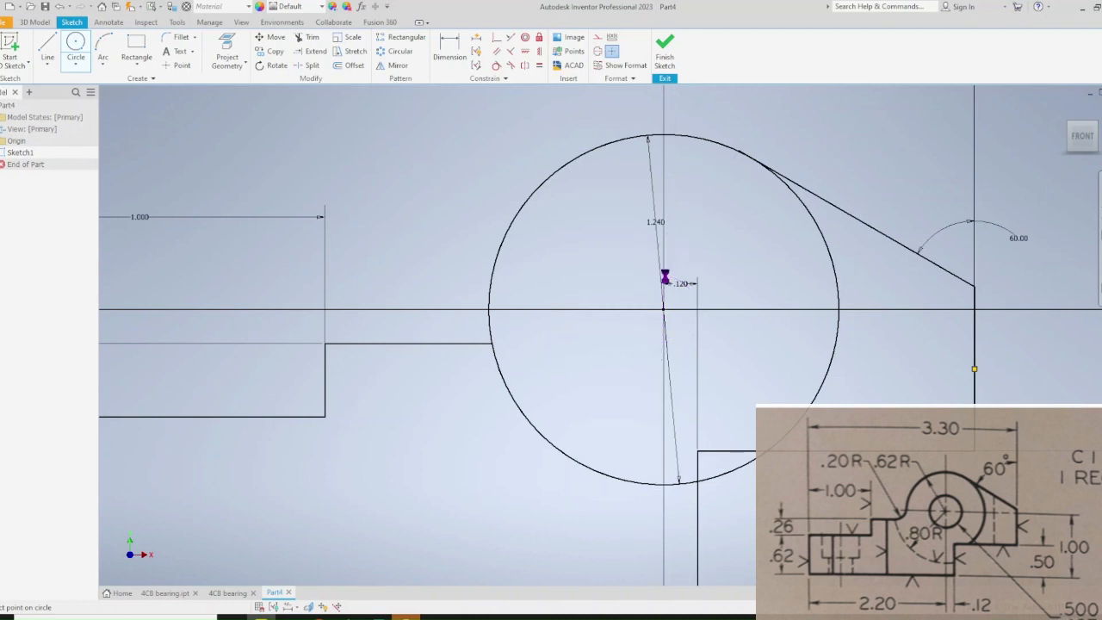
pyautogui.press('Escape')
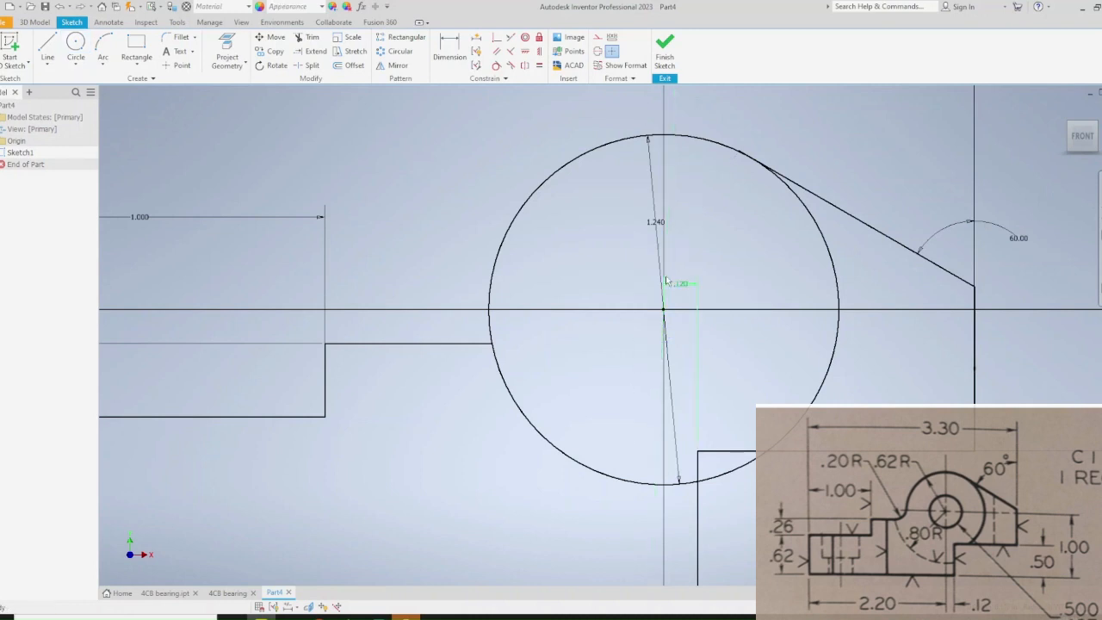
pyautogui.press('d')
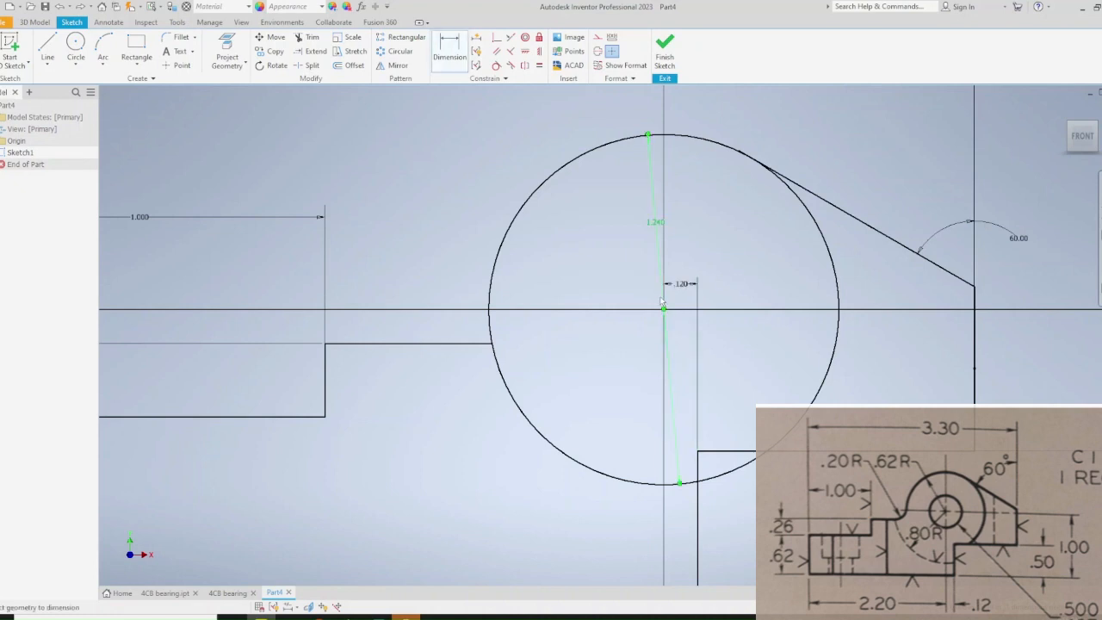
# Draw a .5 in diameter circle concentric with the large circle
pyautogui.click(76, 43)
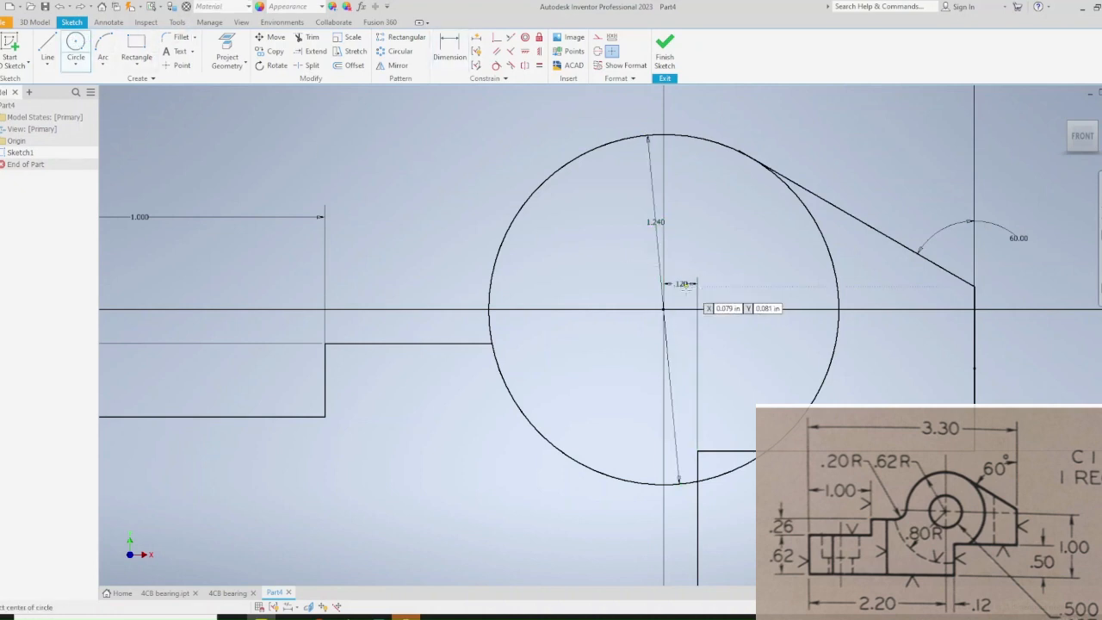
pyautogui.click(664, 308)
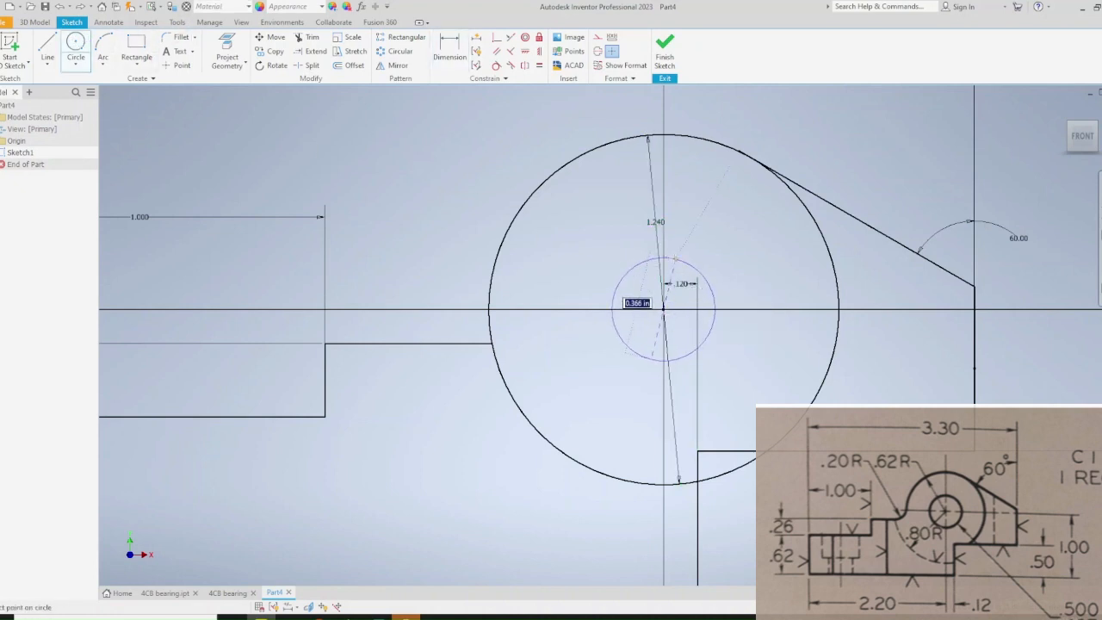
pyautogui.write('.5')
pyautogui.press('Return')
# Extrude the three closed profile regions that form the bearing body by 2.76 in, leaving out the .5 in hole
pyautogui.press('e')
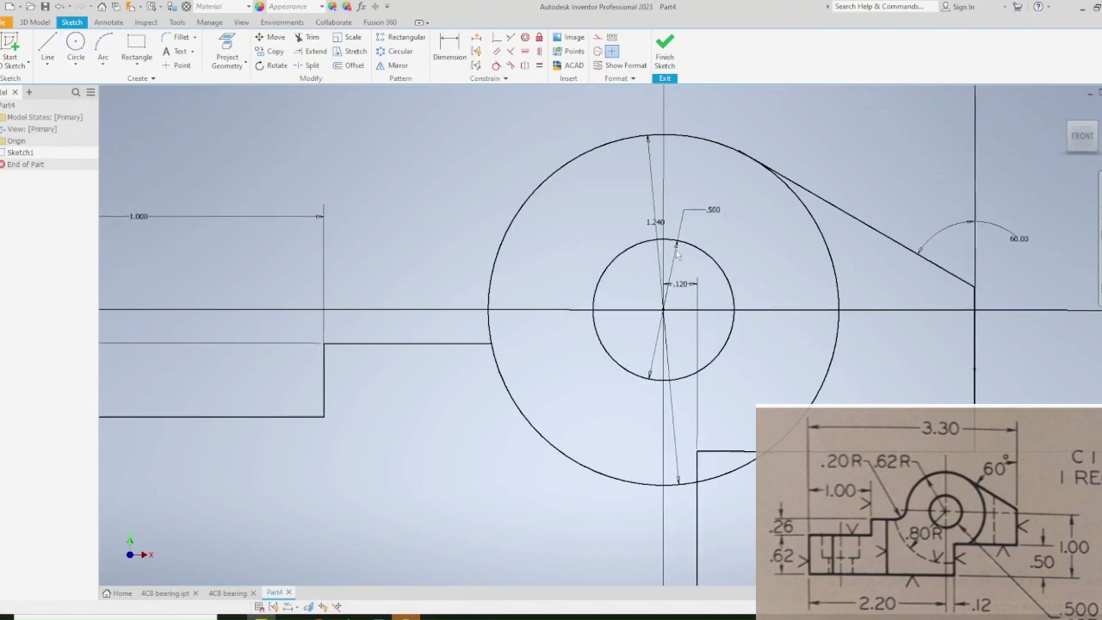
pyautogui.scroll(4, 613, 343)
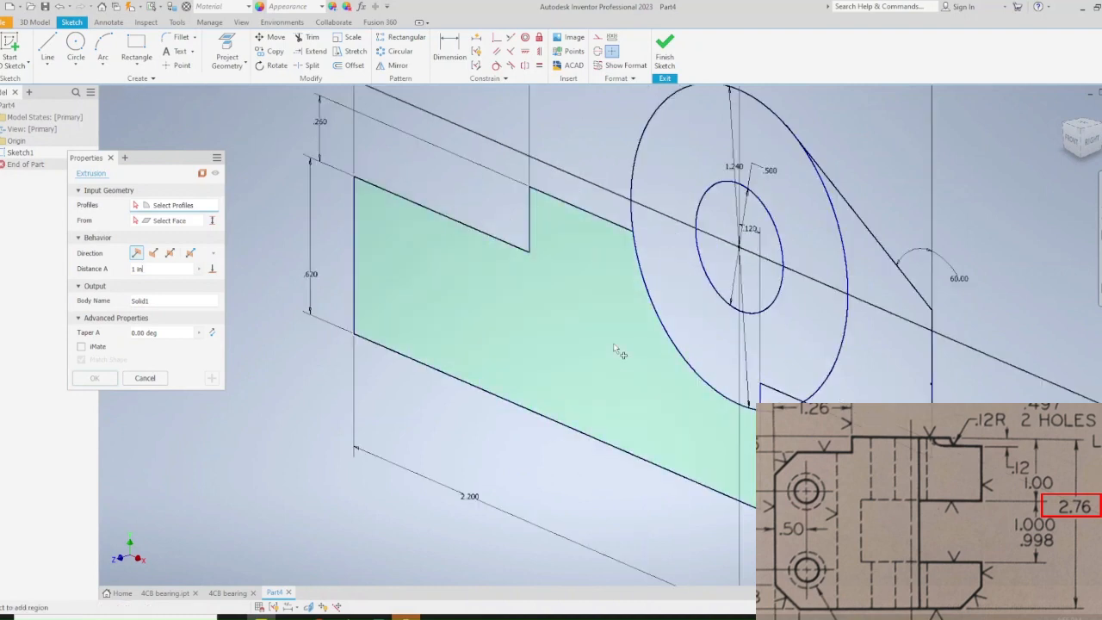
pyautogui.click(613, 343)
pyautogui.click(706, 323)
pyautogui.click(872, 357)
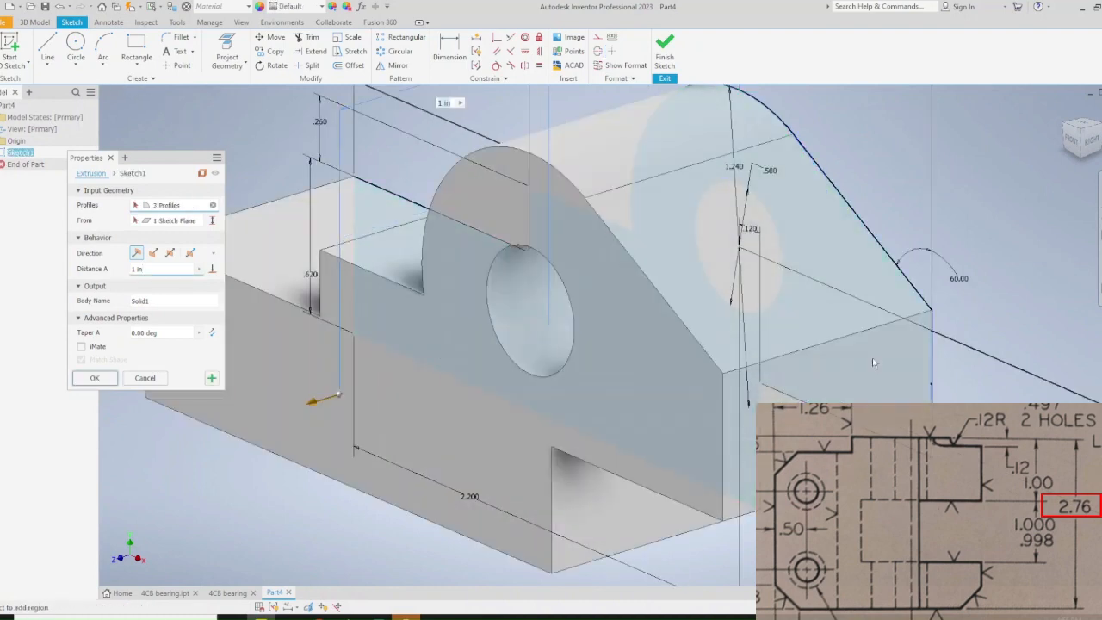
pyautogui.scroll(-3, 493, 345)
pyautogui.moveTo(417, 339); pyautogui.dragTo(457, 344, button='middle')
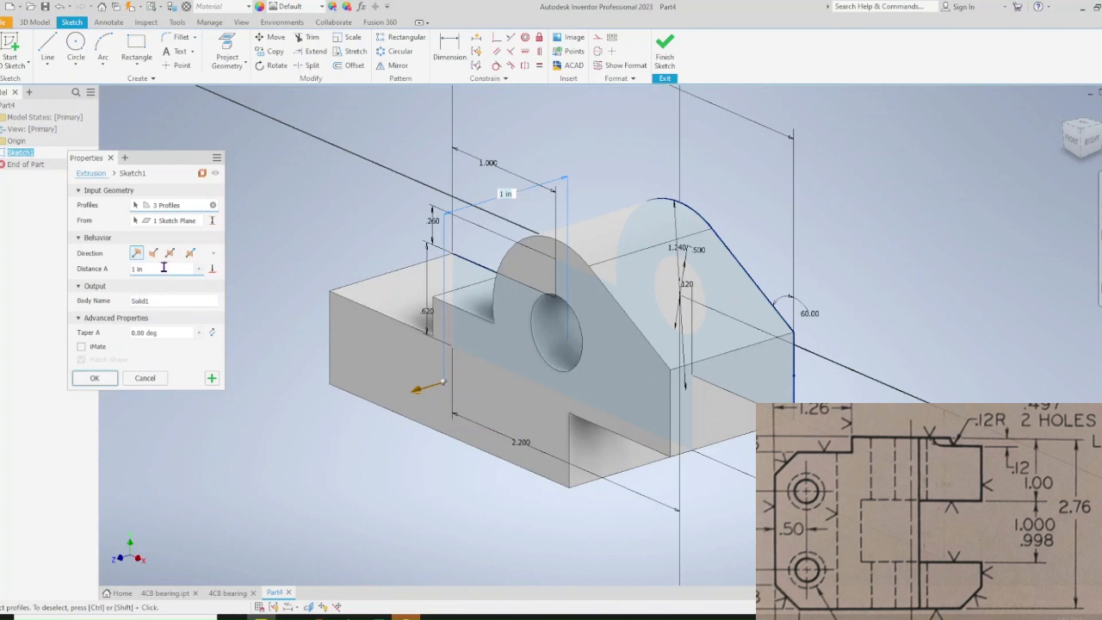
pyautogui.moveTo(163, 268); pyautogui.dragTo(120, 275)
pyautogui.press('Return')
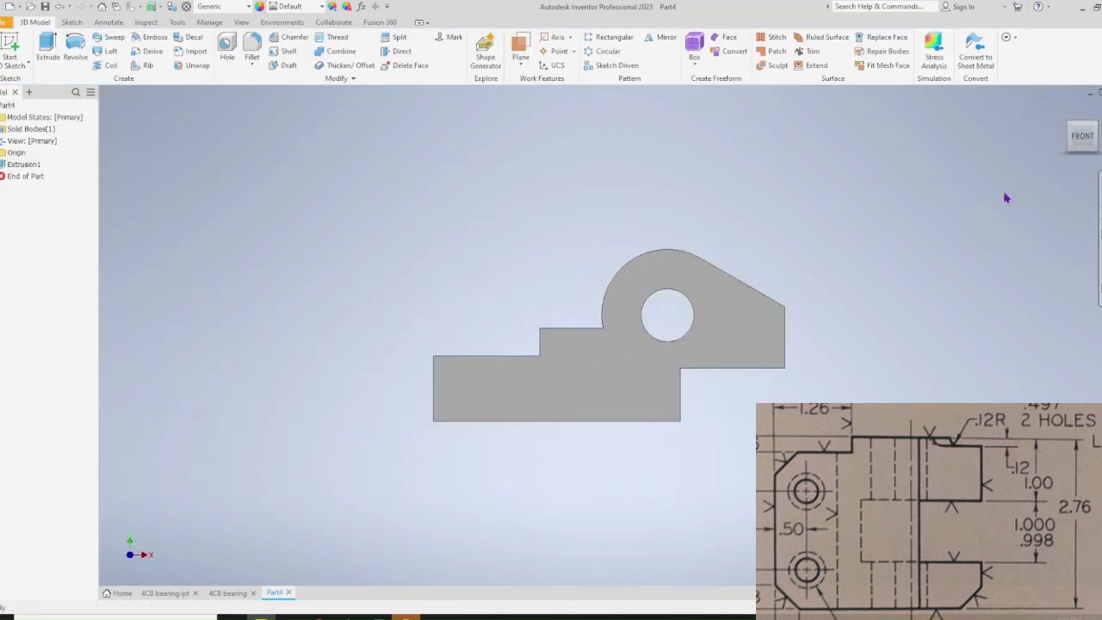
# Start a sketch on the top face of the lower ledge and project that face's outline into it
pyautogui.click(1085, 125)
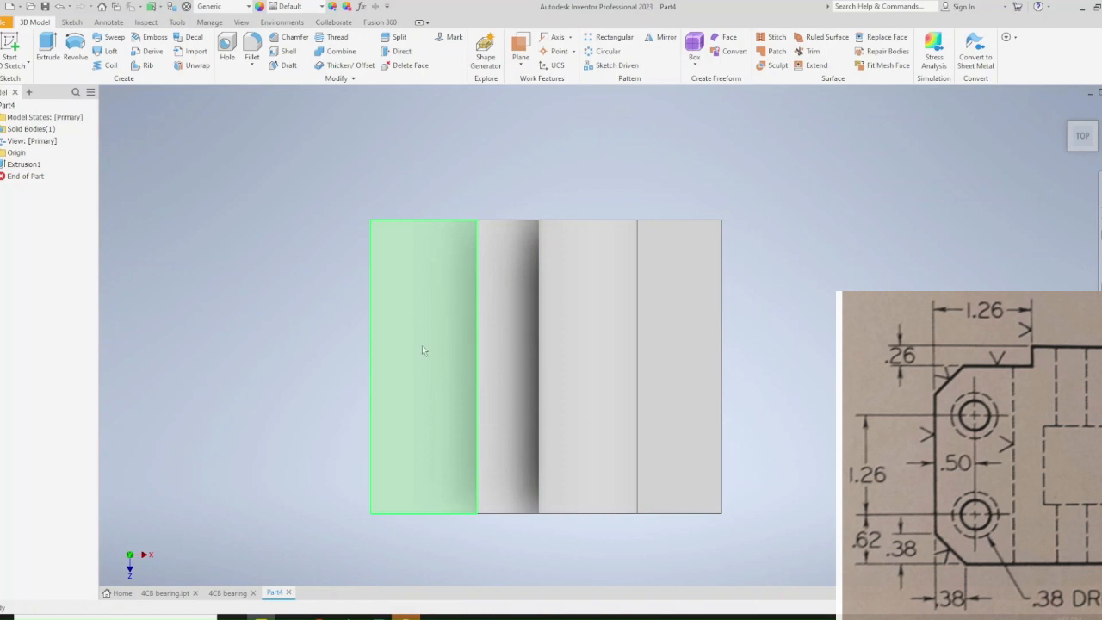
pyautogui.click(409, 336)
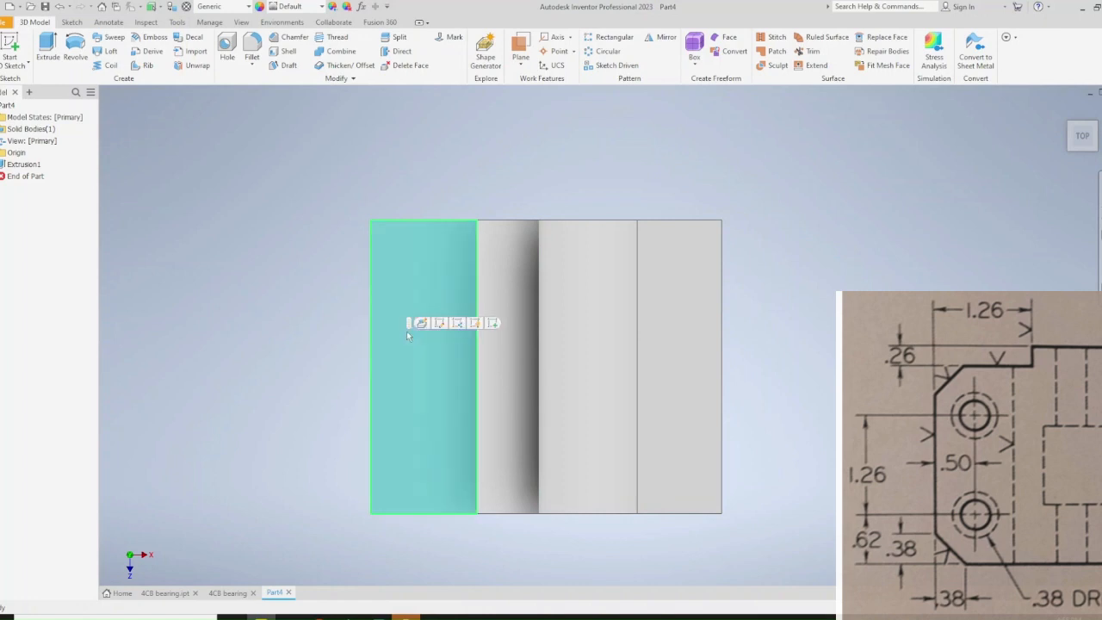
pyautogui.click(492, 323)
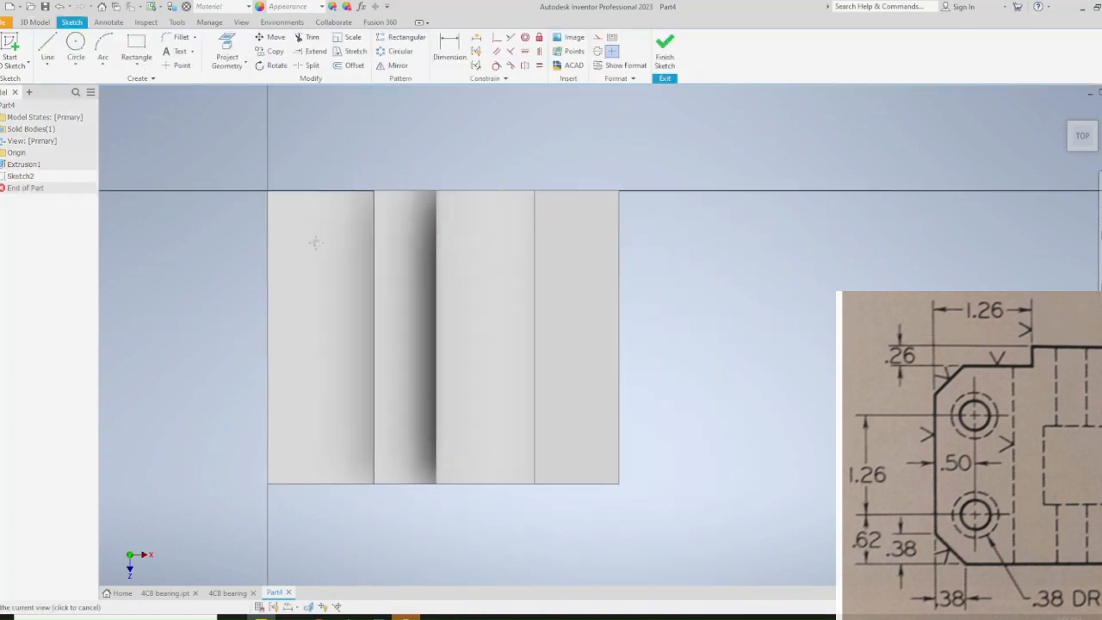
pyautogui.click(228, 53)
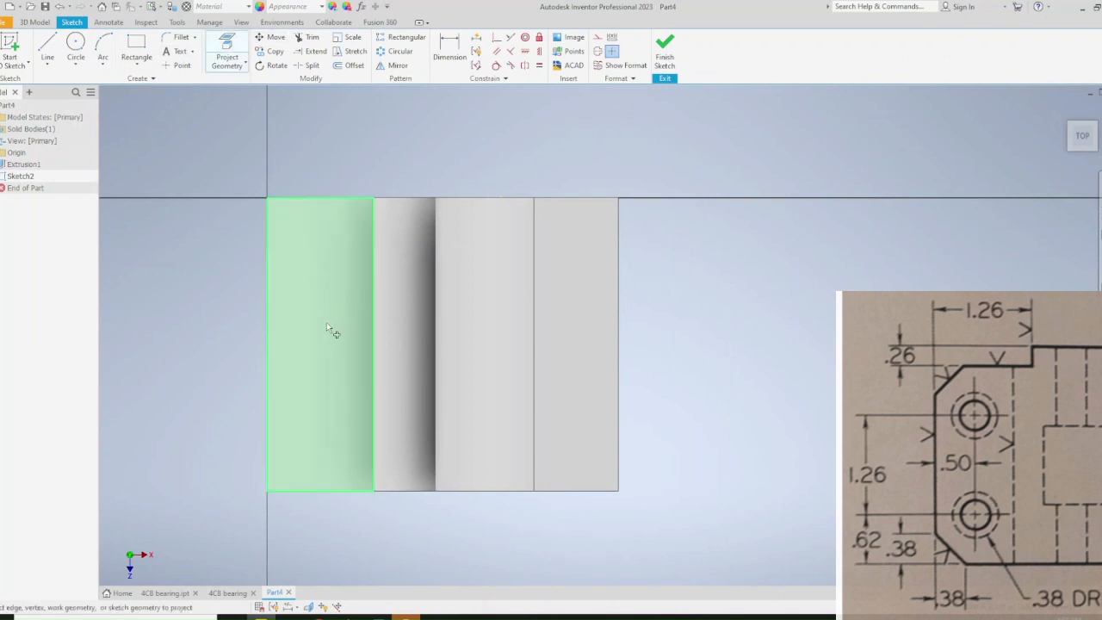
pyautogui.click(326, 324)
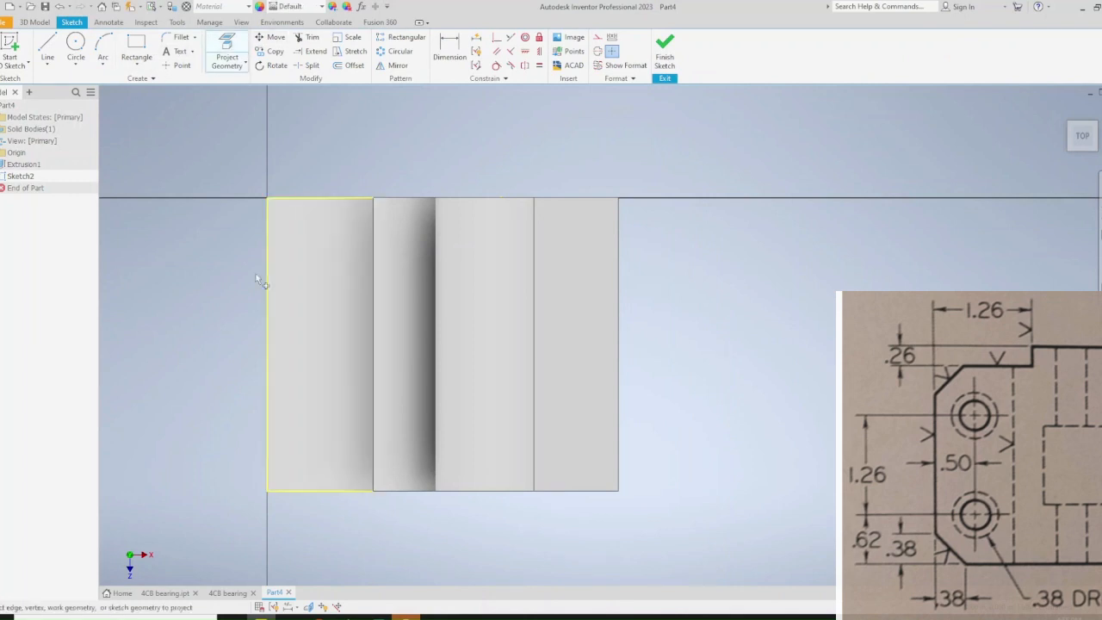
# Sketch a diagonal line across the front outer corner of the ledge, from its front edge to its outer end edge
pyautogui.click(48, 48)
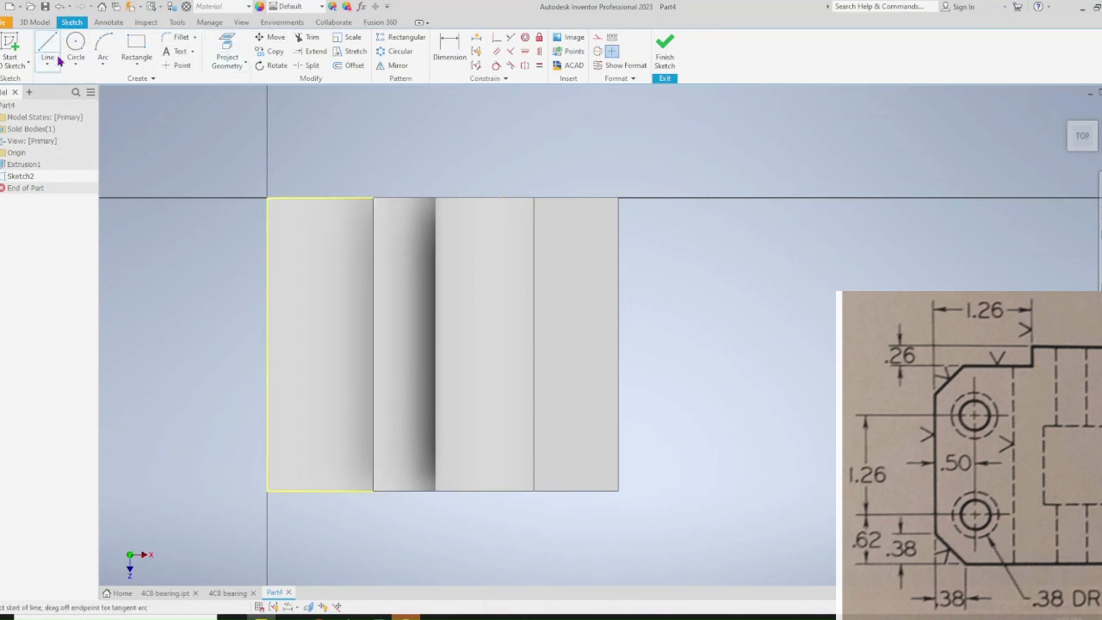
pyautogui.click(297, 490)
pyautogui.click(267, 455)
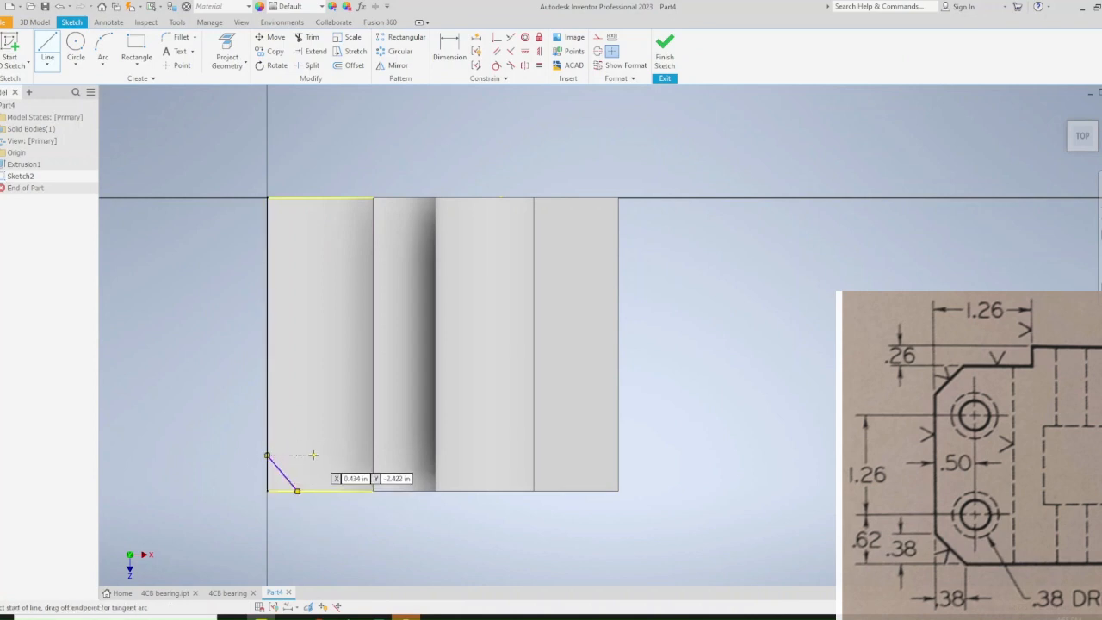
# Sketch a rectangle about 1.28 by .36 in from the ledge's rear outer corner, reaching past the riser
pyautogui.click(136, 47)
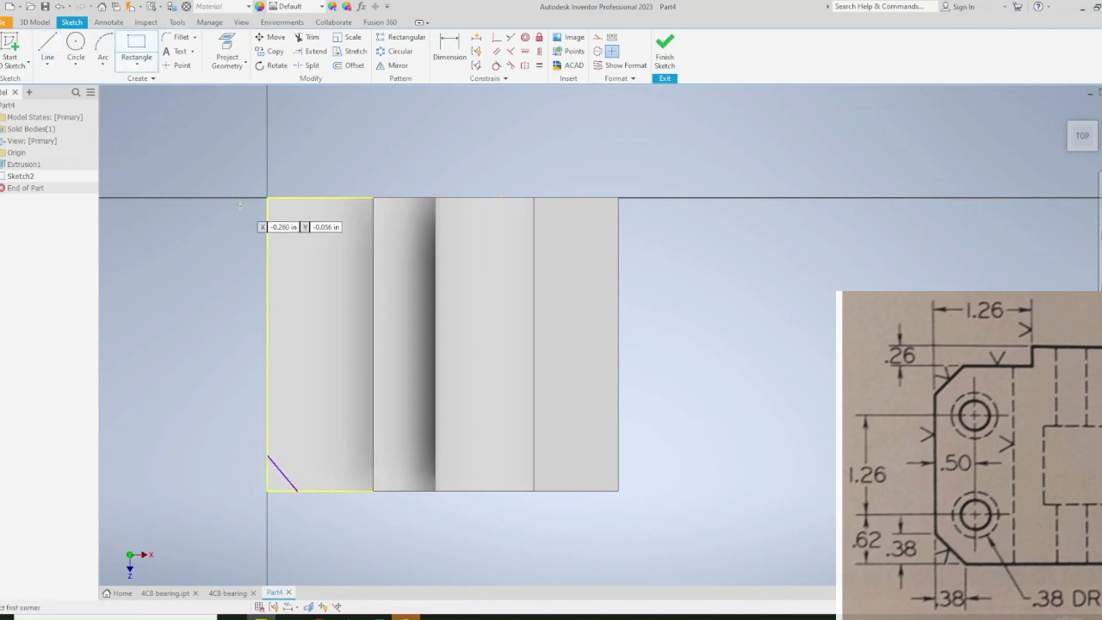
pyautogui.click(267, 198)
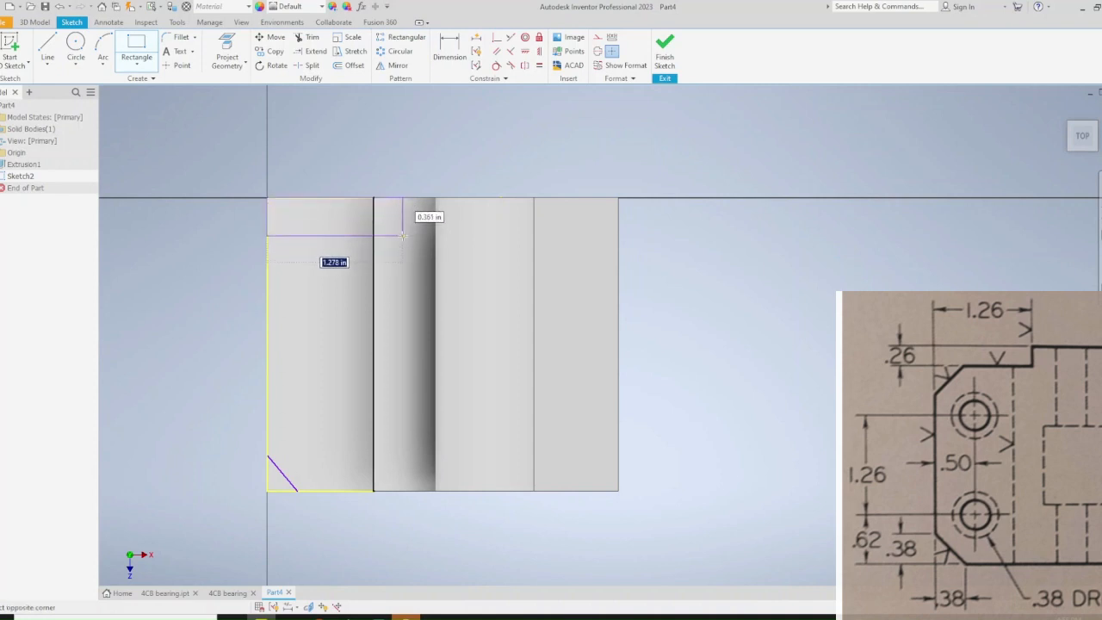
pyautogui.click(373, 235)
# Sketch a diagonal line from the rectangle's front edge to the ledge's outer end edge
pyautogui.press('l')
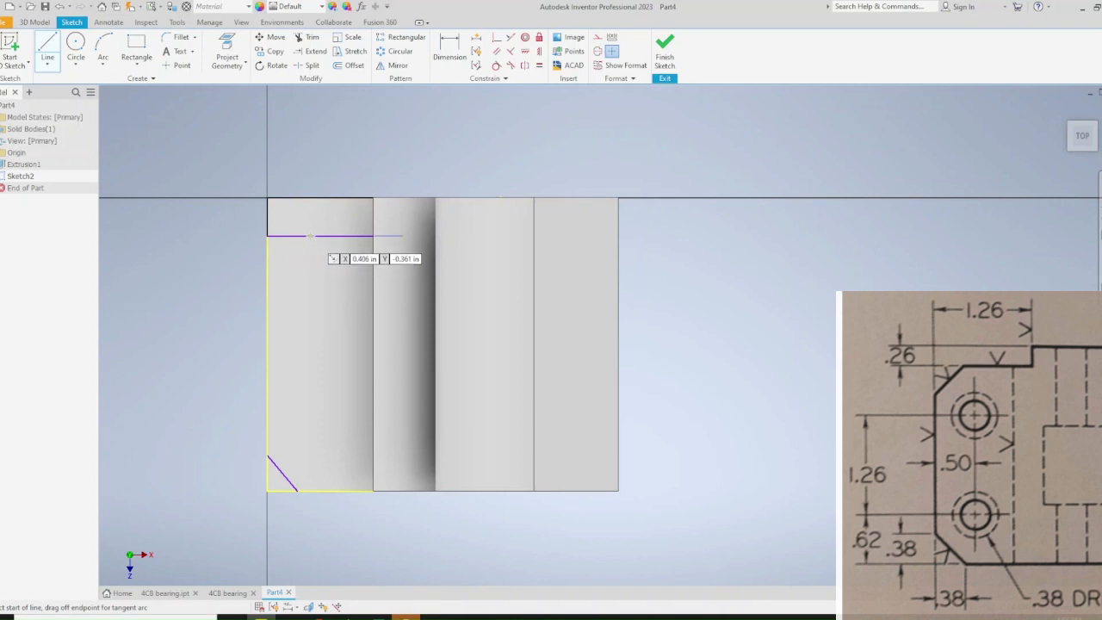
pyautogui.click(298, 238)
pyautogui.click(267, 282)
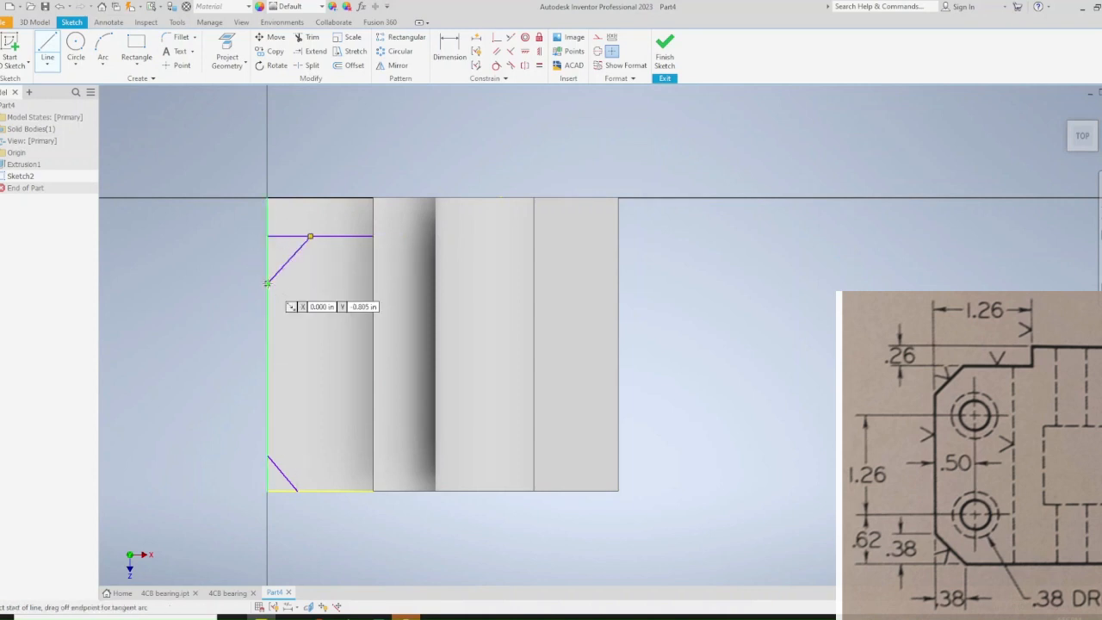
pyautogui.press('Escape')
# Dimension the rectangle's length as 1.26 in
pyautogui.click(446, 53)
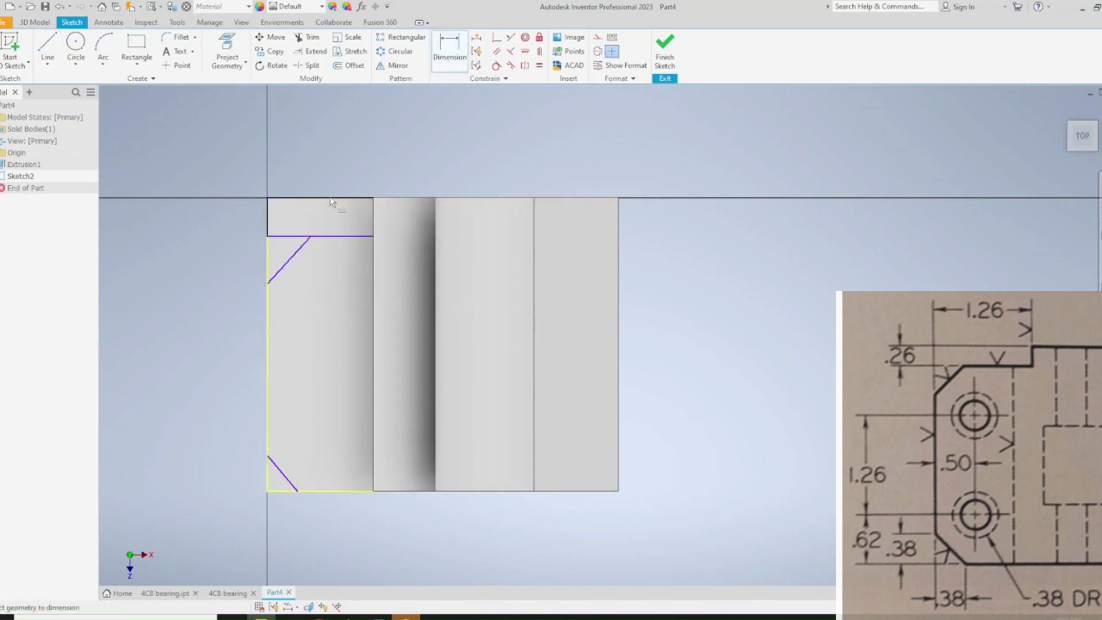
pyautogui.click(296, 237)
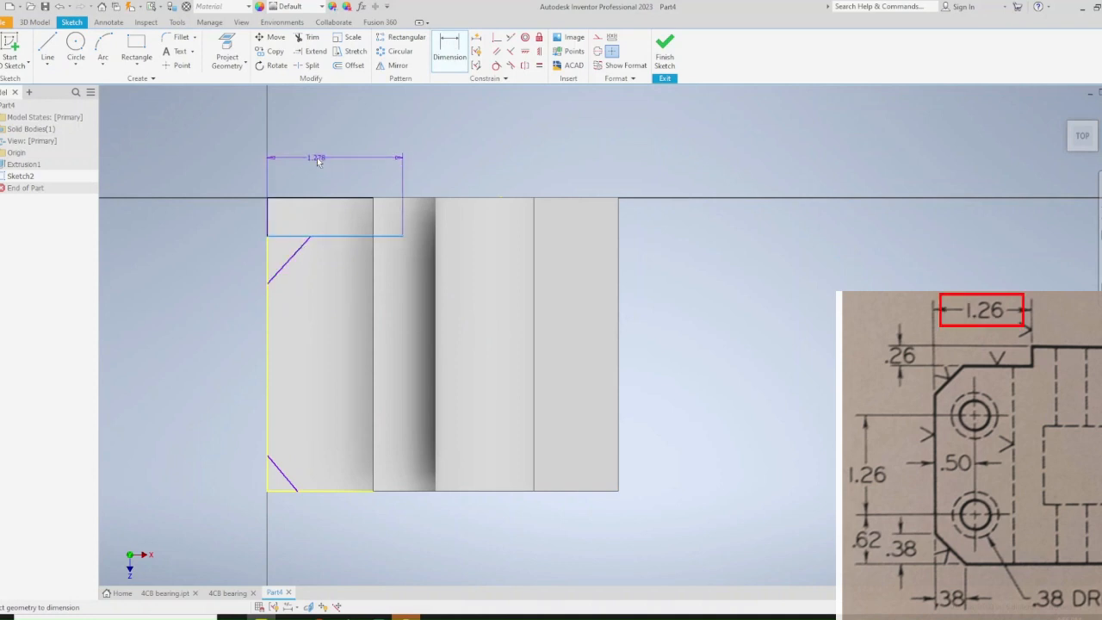
pyautogui.click(318, 163)
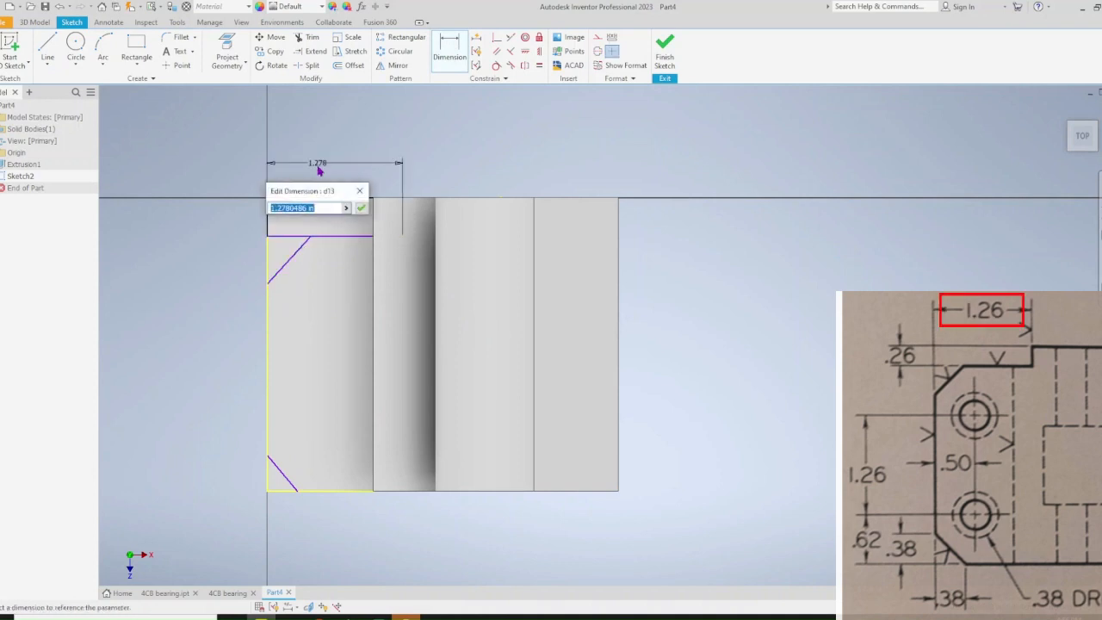
pyautogui.write('1.26')
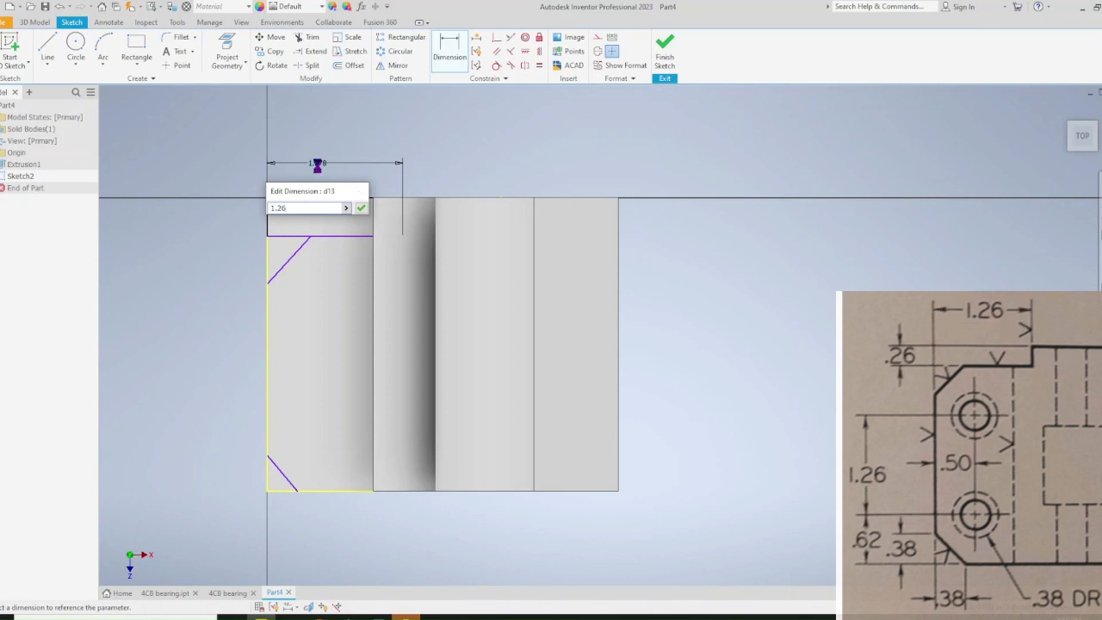
pyautogui.press('Return')
# Dimension the rectangle's depth from the ledge's rear edge as .26 in
pyautogui.click(294, 236)
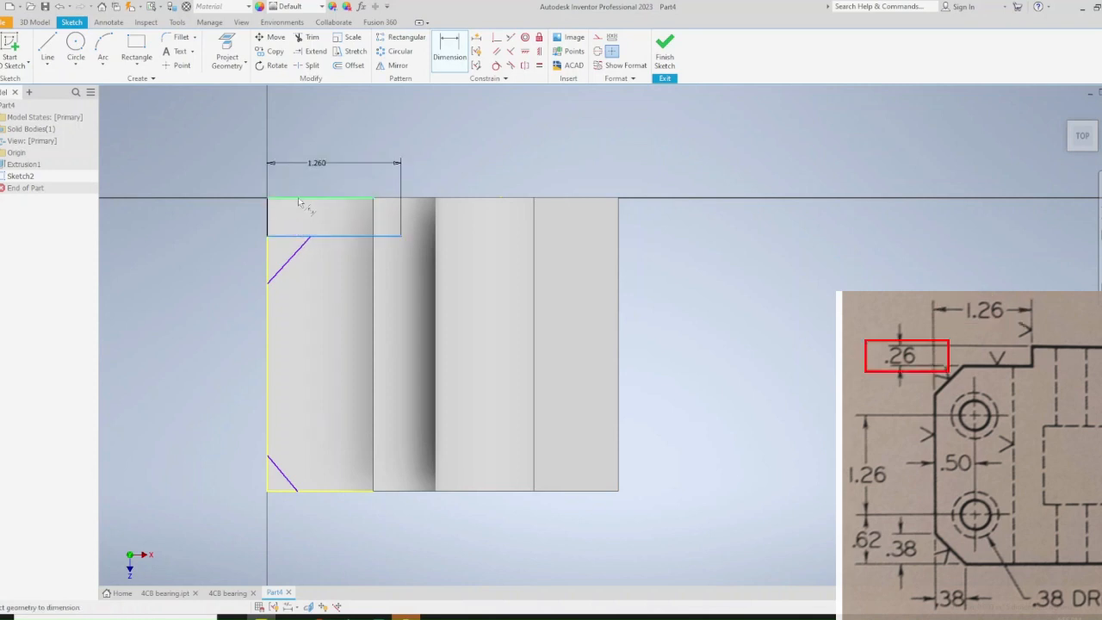
pyautogui.click(297, 199)
pyautogui.click(215, 217)
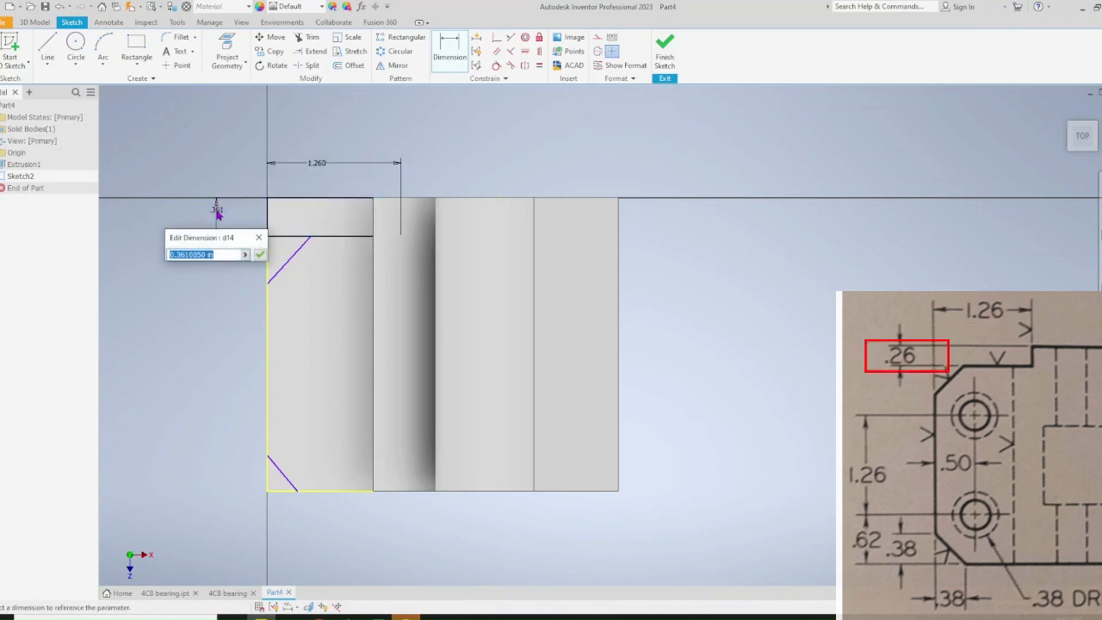
pyautogui.write('.26')
pyautogui.press('Return')
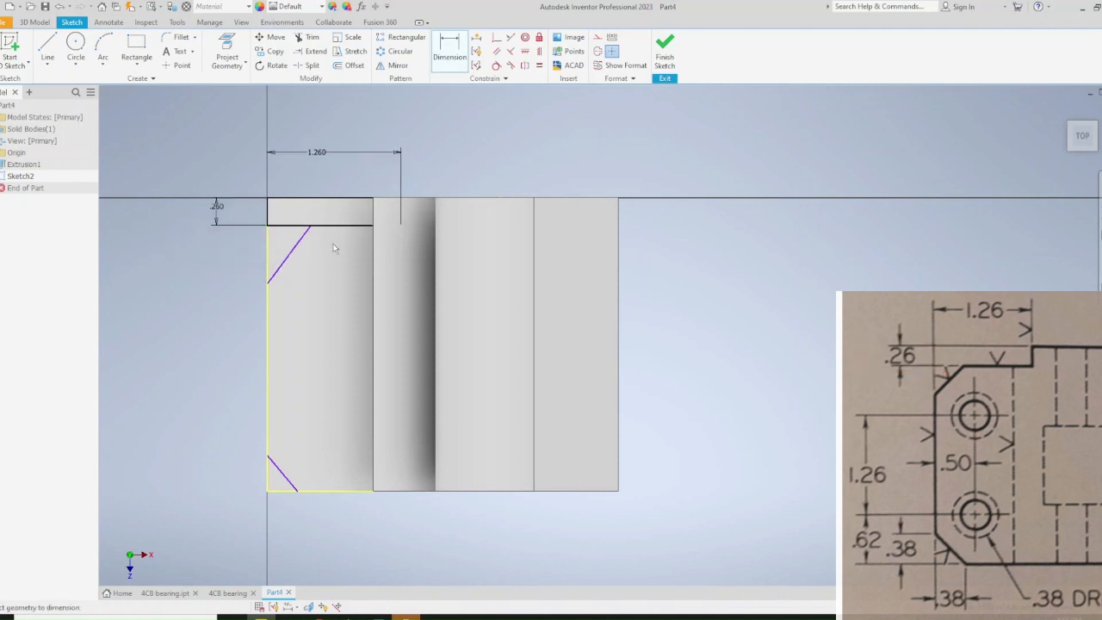
# Dimension the rear corner diagonal at 45 degrees to the ledge's outer end edge
pyautogui.click(274, 275)
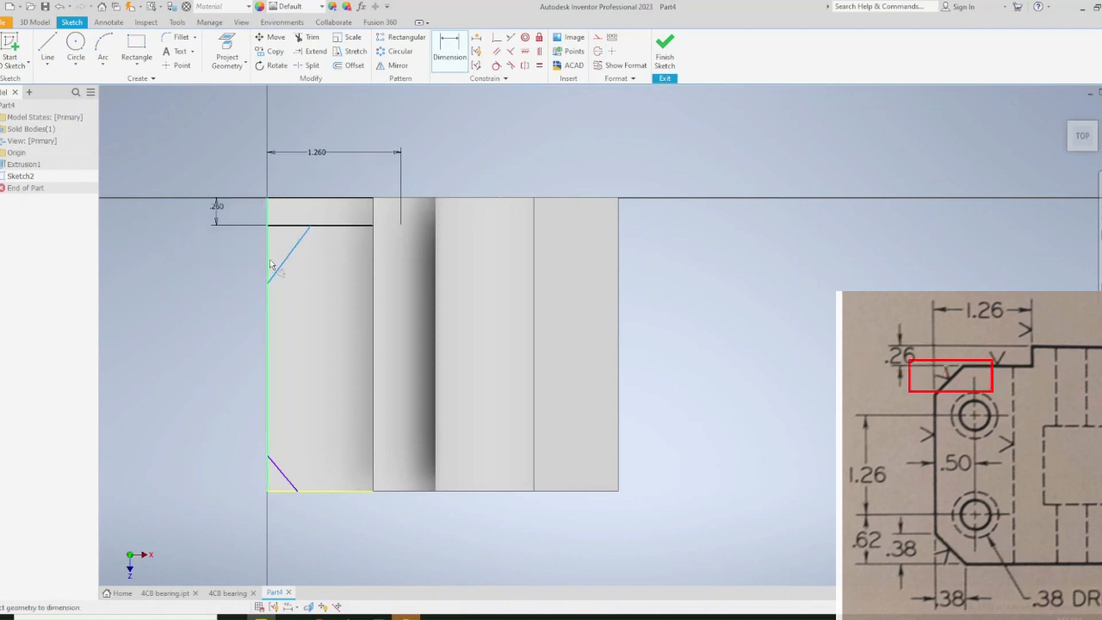
pyautogui.click(268, 274)
pyautogui.click(283, 248)
pyautogui.write('45')
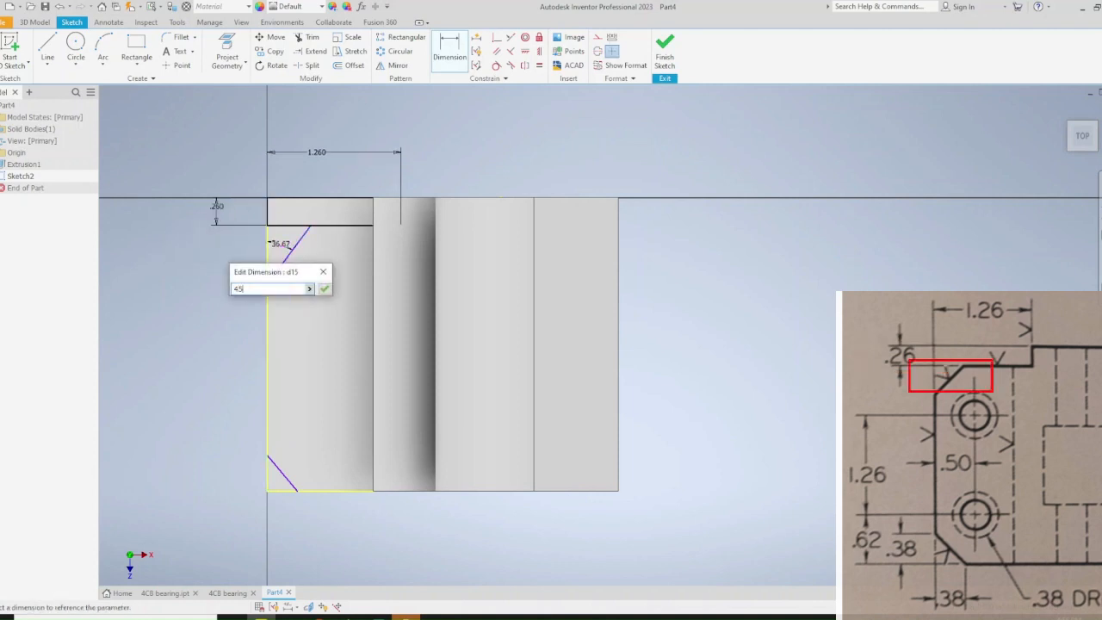
pyautogui.press('Return')
# Dimension the rear corner diagonal's extent along the end edge, measured from the notch line, as .38 in
pyautogui.click(289, 255)
pyautogui.click(297, 226)
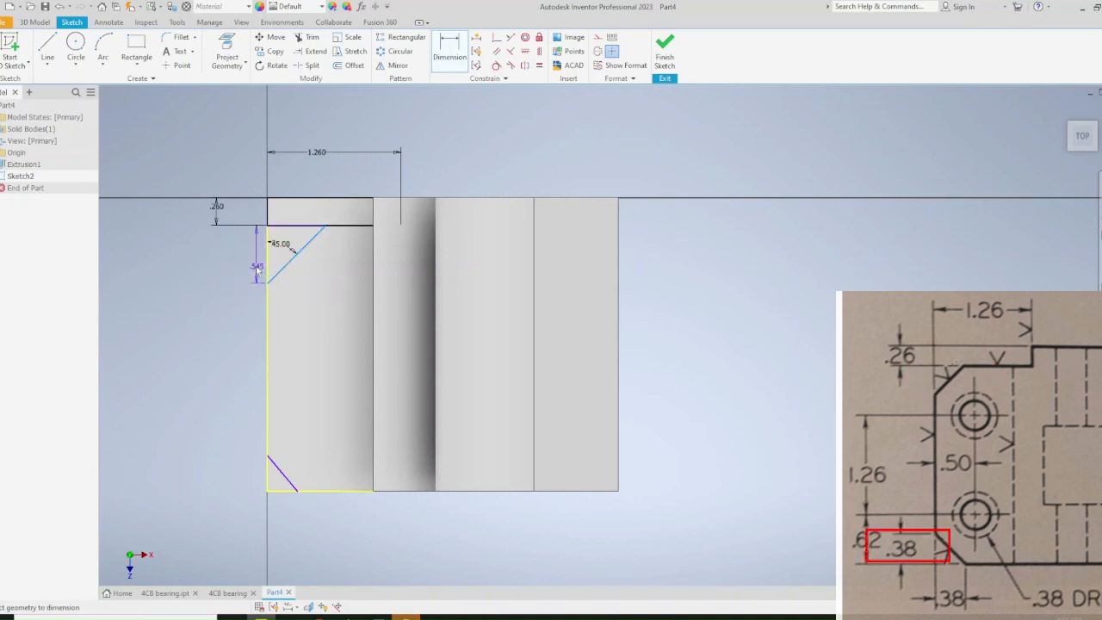
pyautogui.click(238, 271)
pyautogui.write('.38')
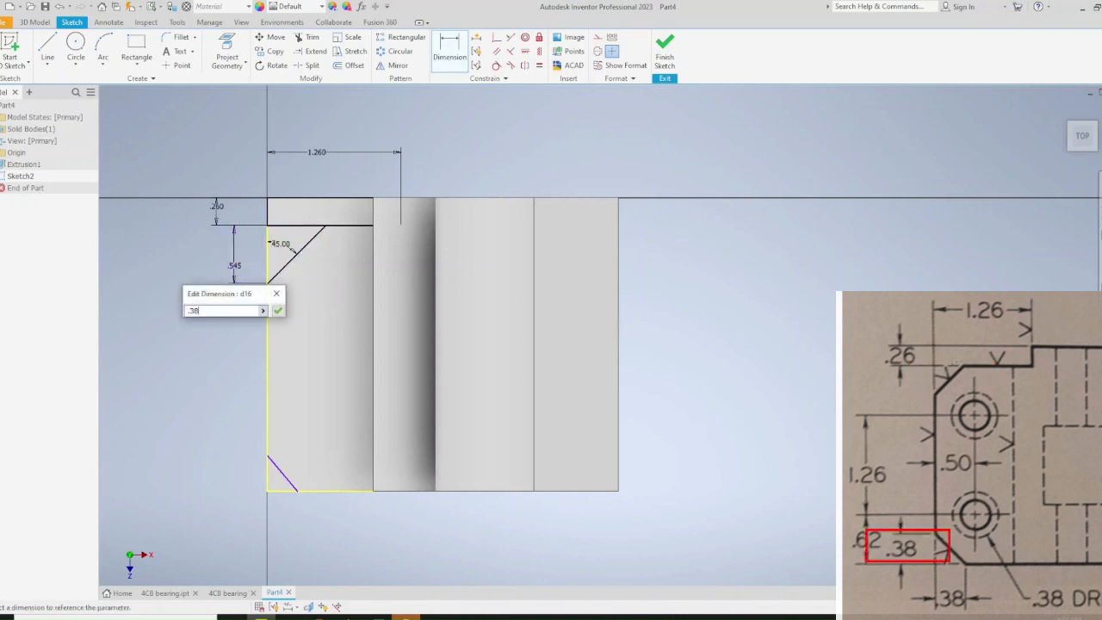
pyautogui.press('Return')
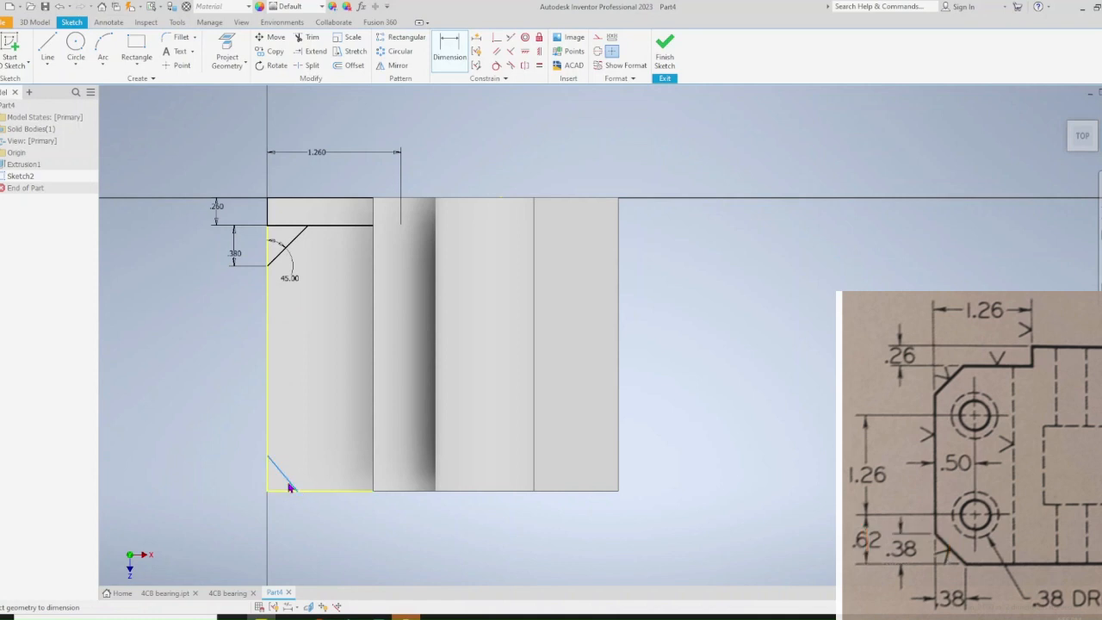
# Dimension the front corner diagonal at 45 degrees to the ledge's front edge
pyautogui.click(289, 487)
pyautogui.click(295, 491)
pyautogui.click(238, 484)
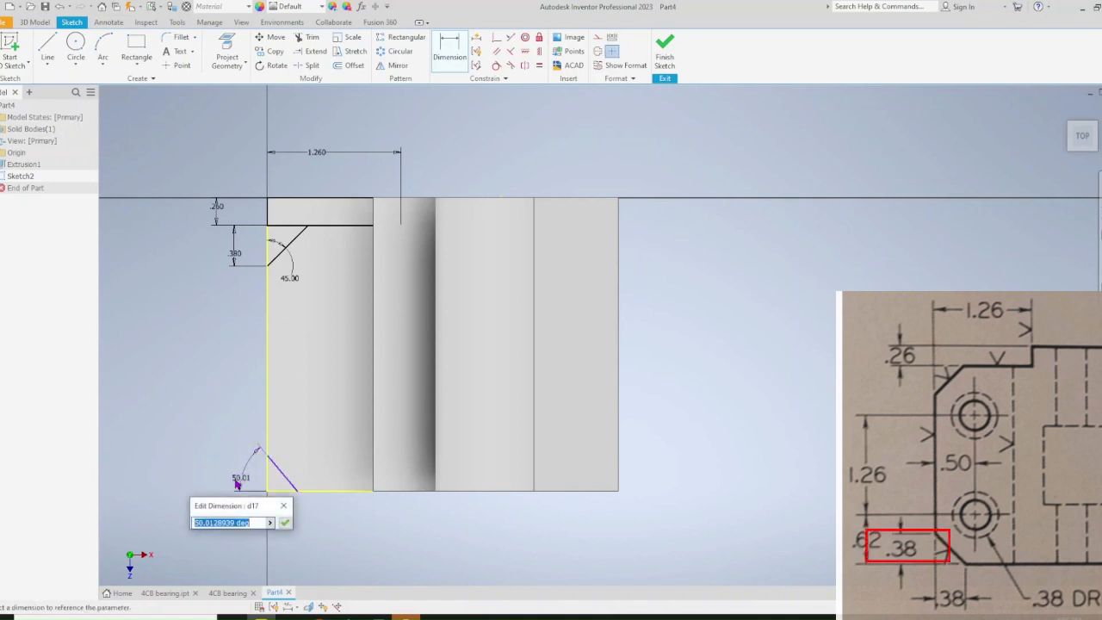
pyautogui.write('45')
pyautogui.press('Return')
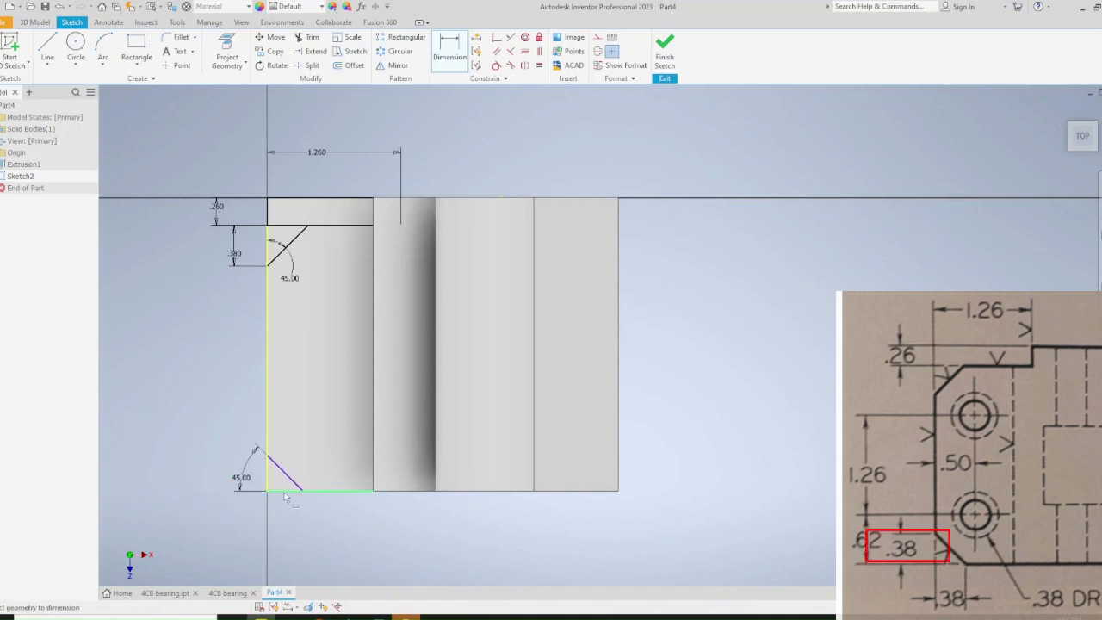
# Dimension the front corner diagonal's extent along the outer end edge as .38 in
pyautogui.click(295, 489)
pyautogui.click(197, 475)
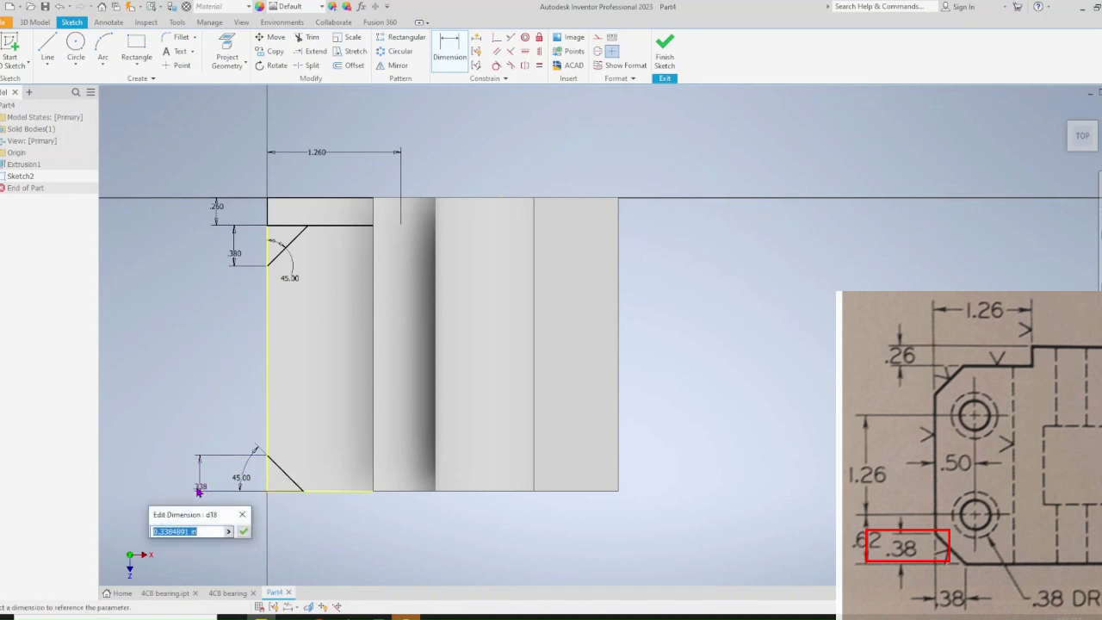
pyautogui.write('.')
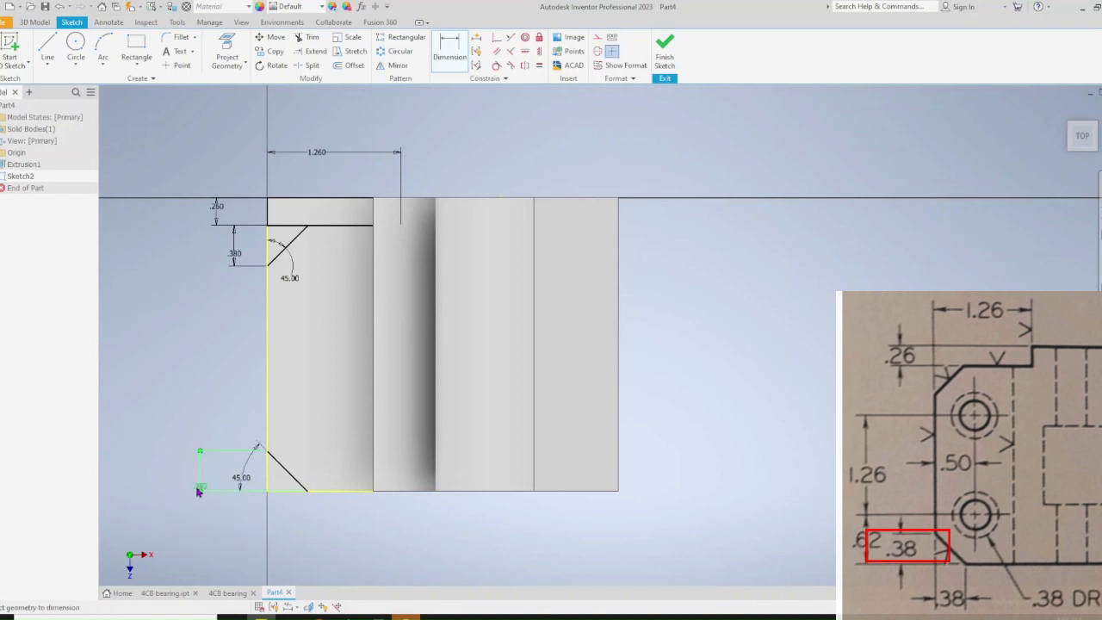
pyautogui.click(198, 490)
# Sketch two circles on the ledge, one about .47 in across near the front corner cut and a larger one behind it
pyautogui.click(76, 43)
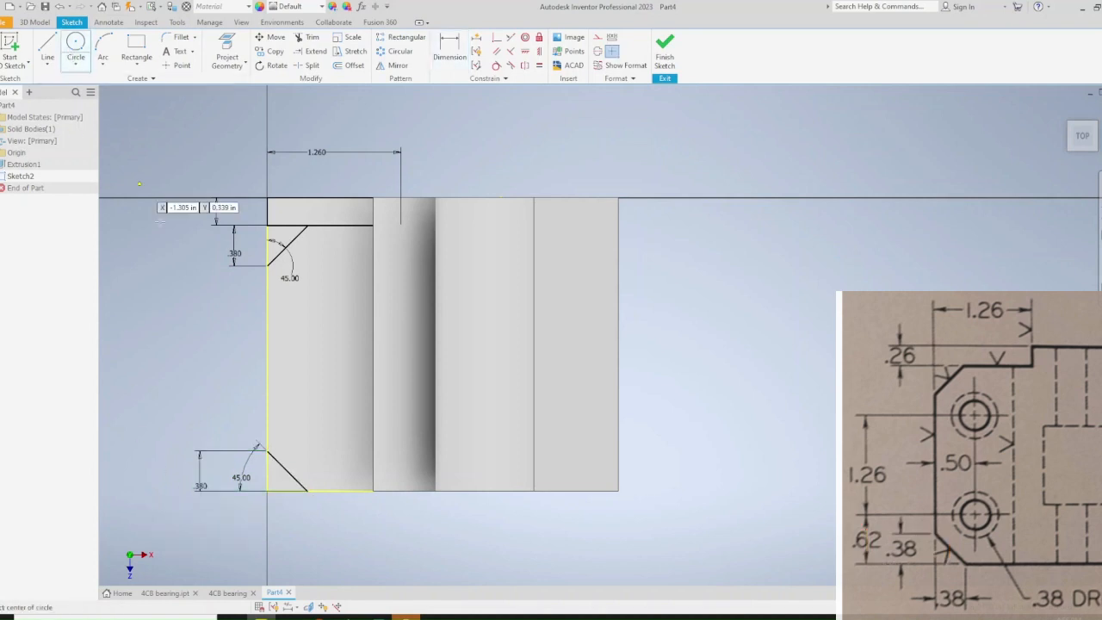
pyautogui.click(334, 439)
pyautogui.click(351, 421)
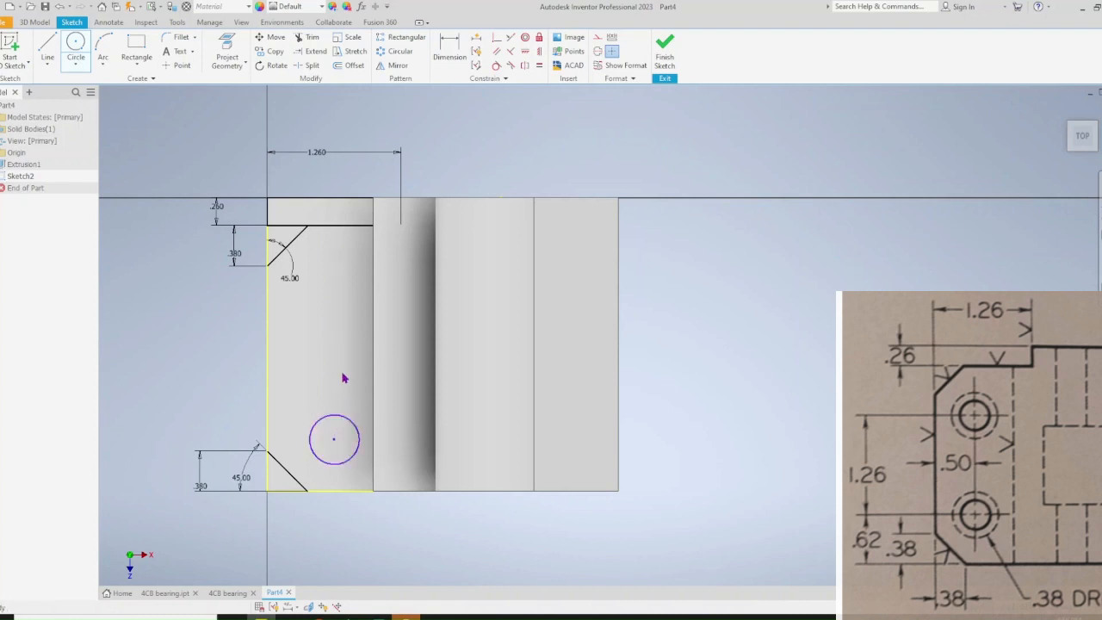
pyautogui.click(336, 349)
pyautogui.click(329, 317)
pyautogui.press('Escape')
# Constrain the two circles to equal size and align their centres vertically
pyautogui.click(539, 66)
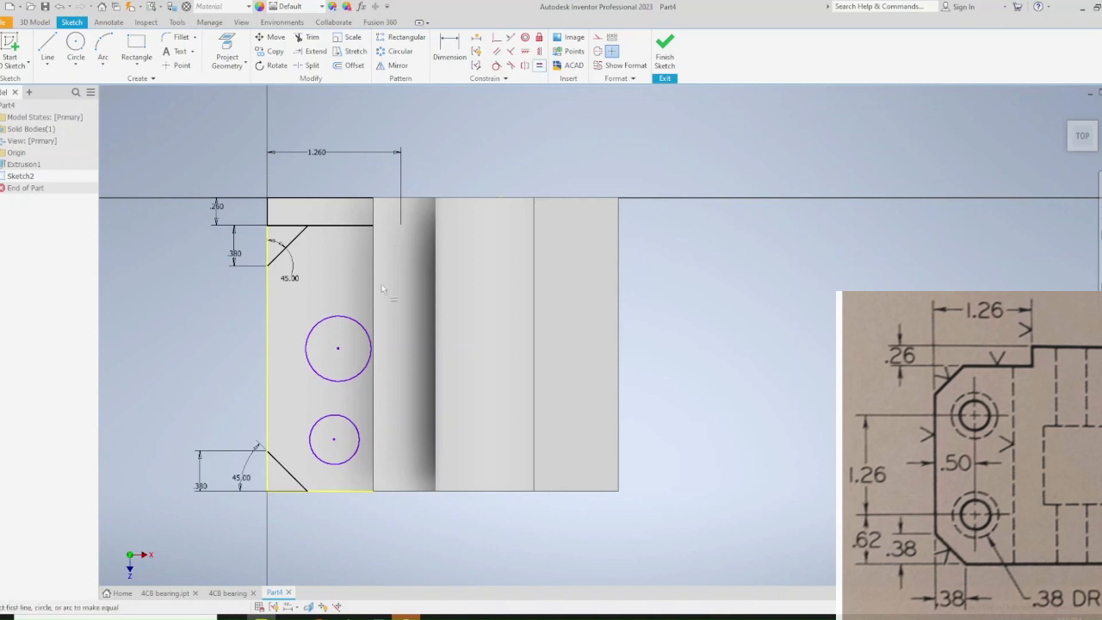
pyautogui.click(362, 371)
pyautogui.click(354, 421)
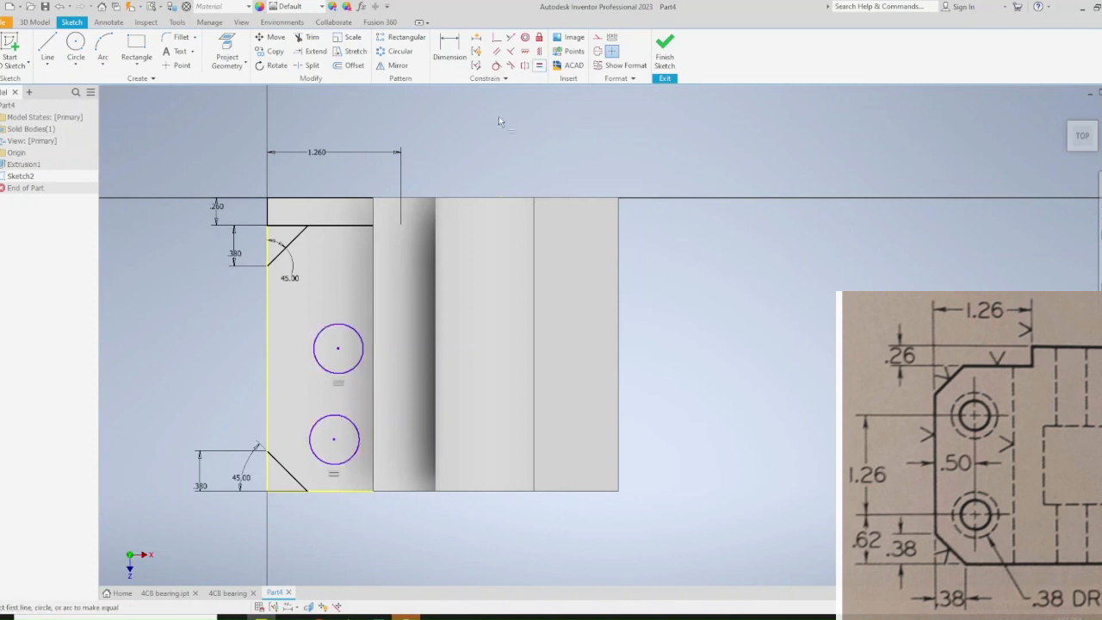
pyautogui.click(538, 53)
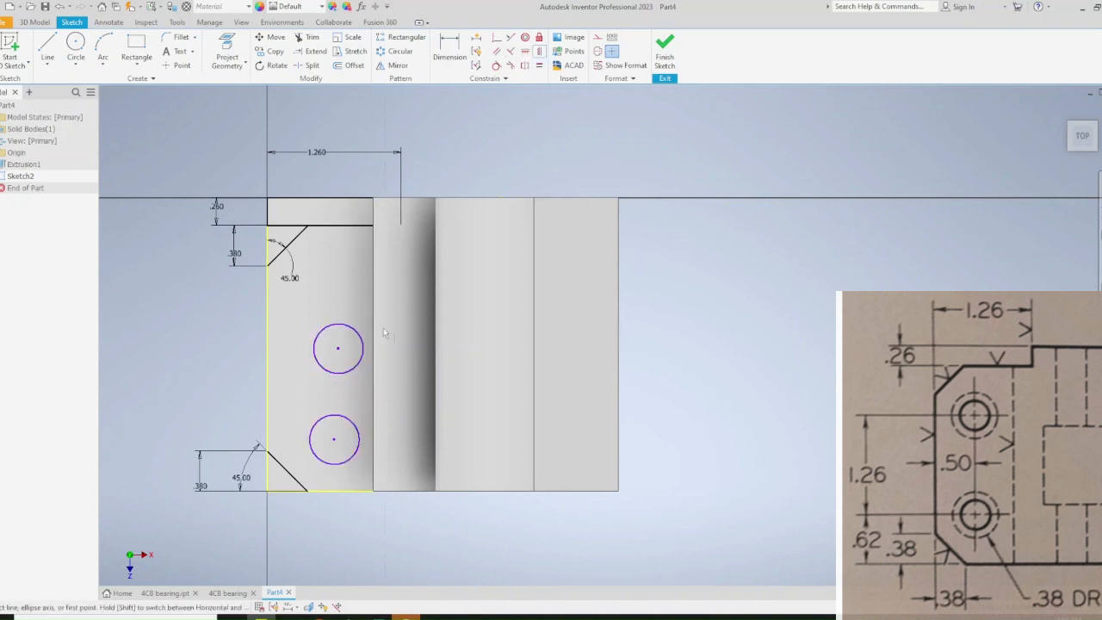
pyautogui.click(339, 349)
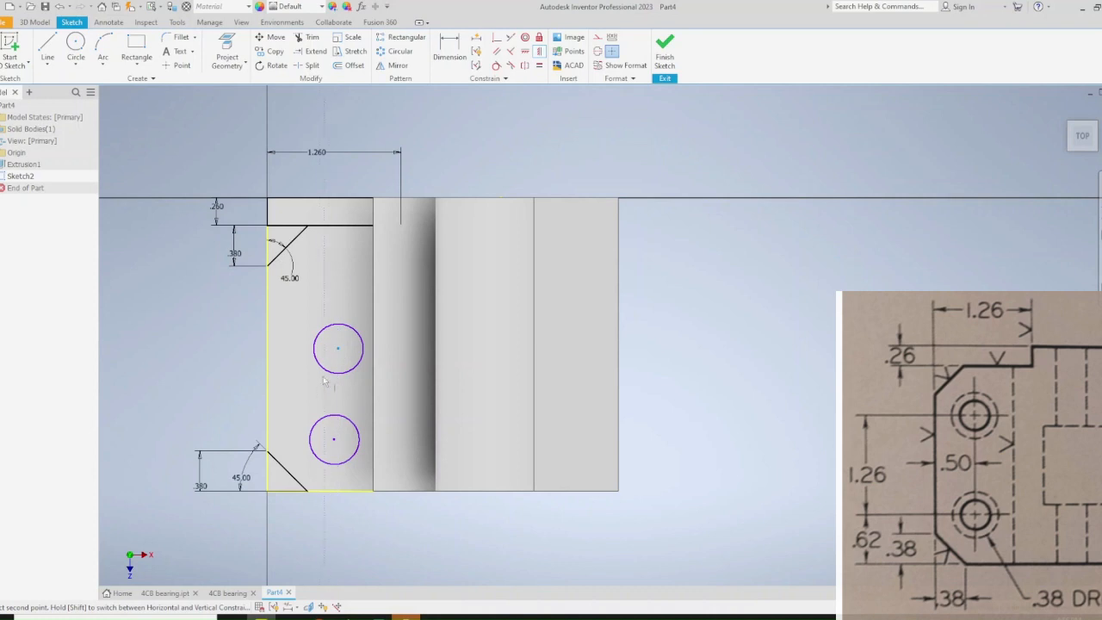
pyautogui.click(335, 440)
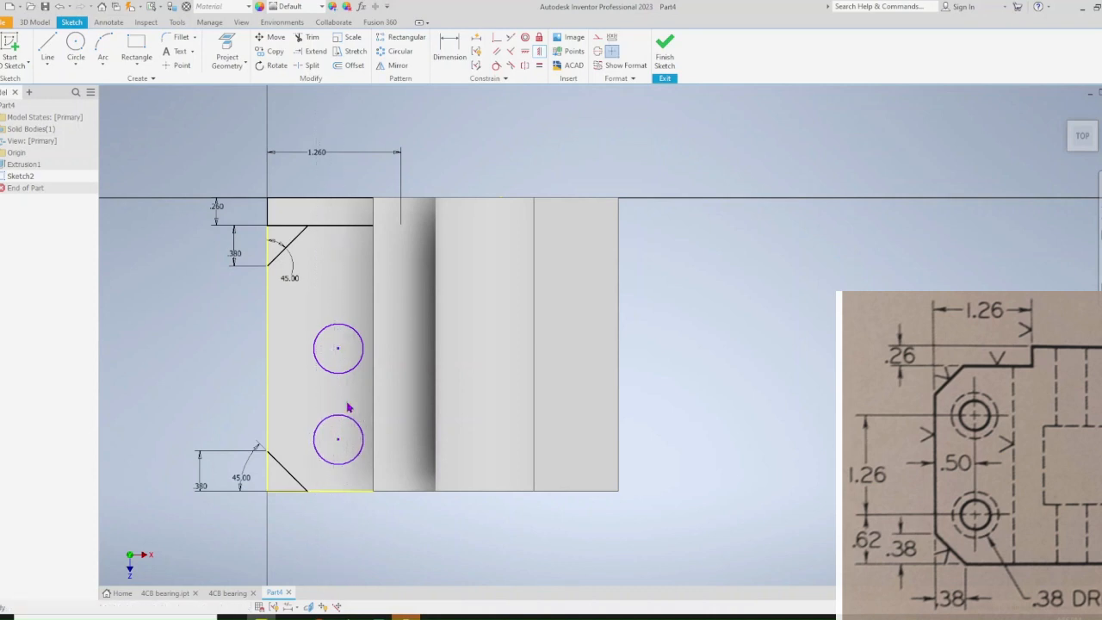
# Dimension the front circle's centre .62 in from the ledge's front edge
pyautogui.press('d')
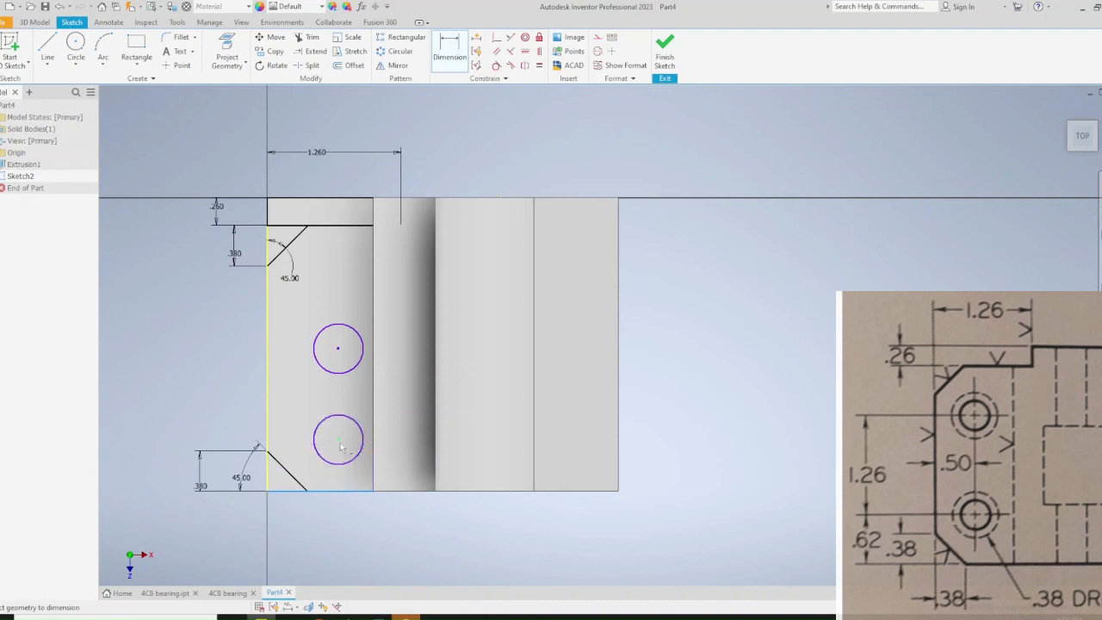
pyautogui.click(338, 439)
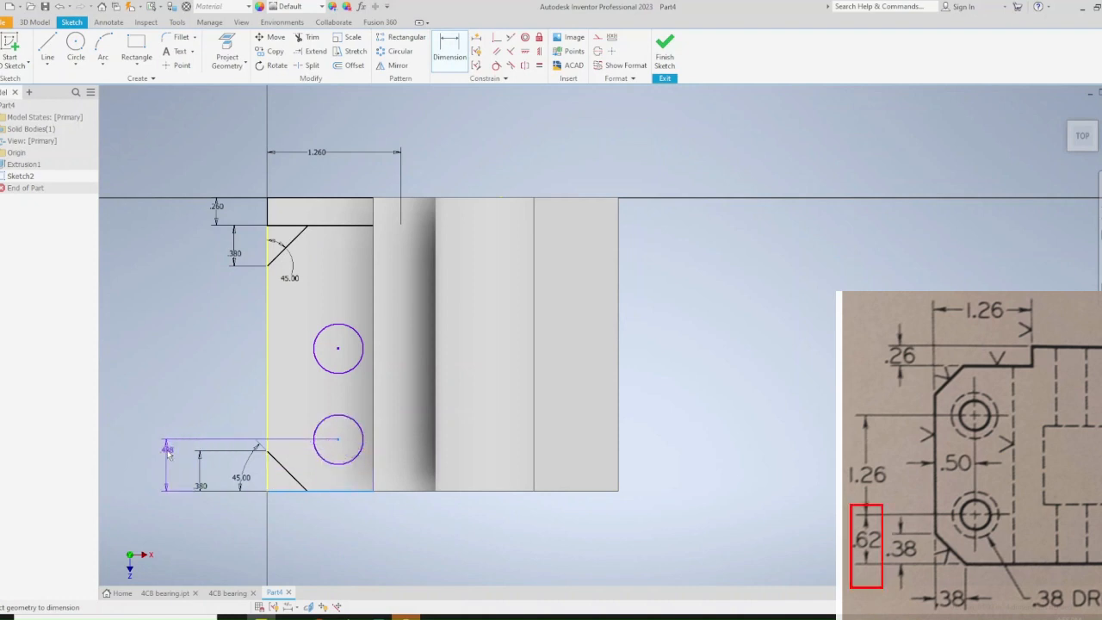
pyautogui.click(168, 454)
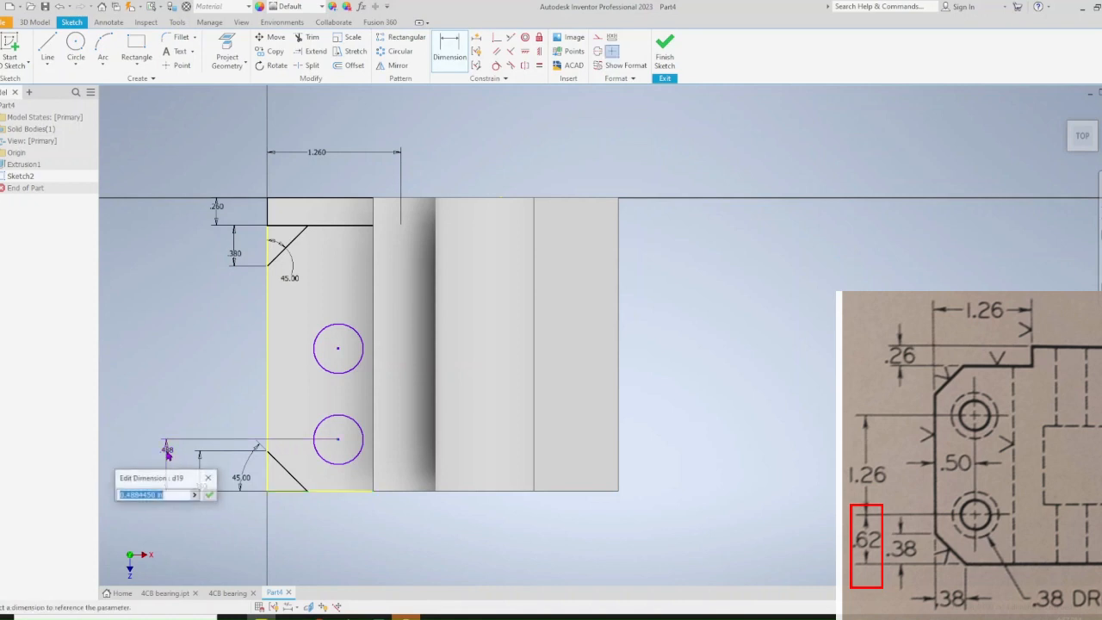
pyautogui.write('.62')
pyautogui.press('Return')
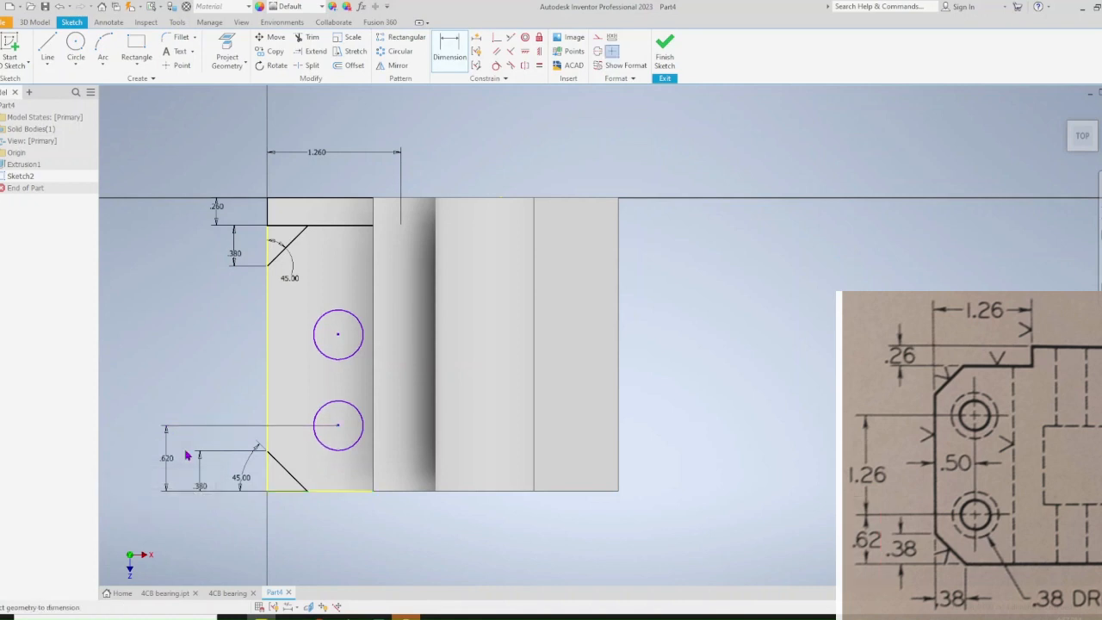
# Dimension the spacing between the two circles' centres as 1.26 in
pyautogui.click(323, 445)
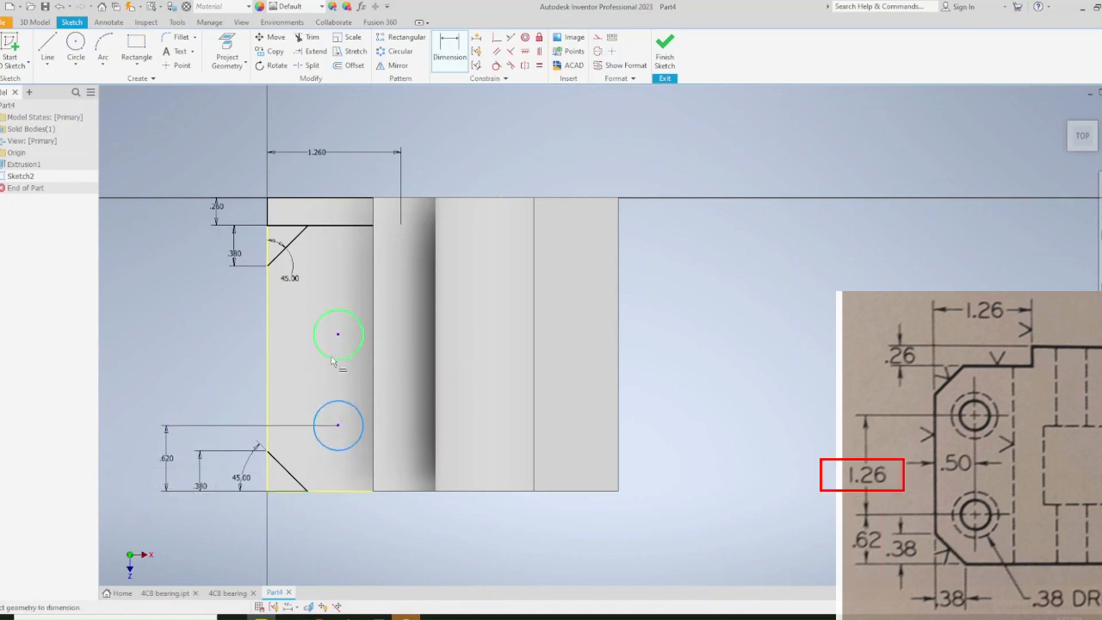
pyautogui.click(337, 359)
pyautogui.click(168, 353)
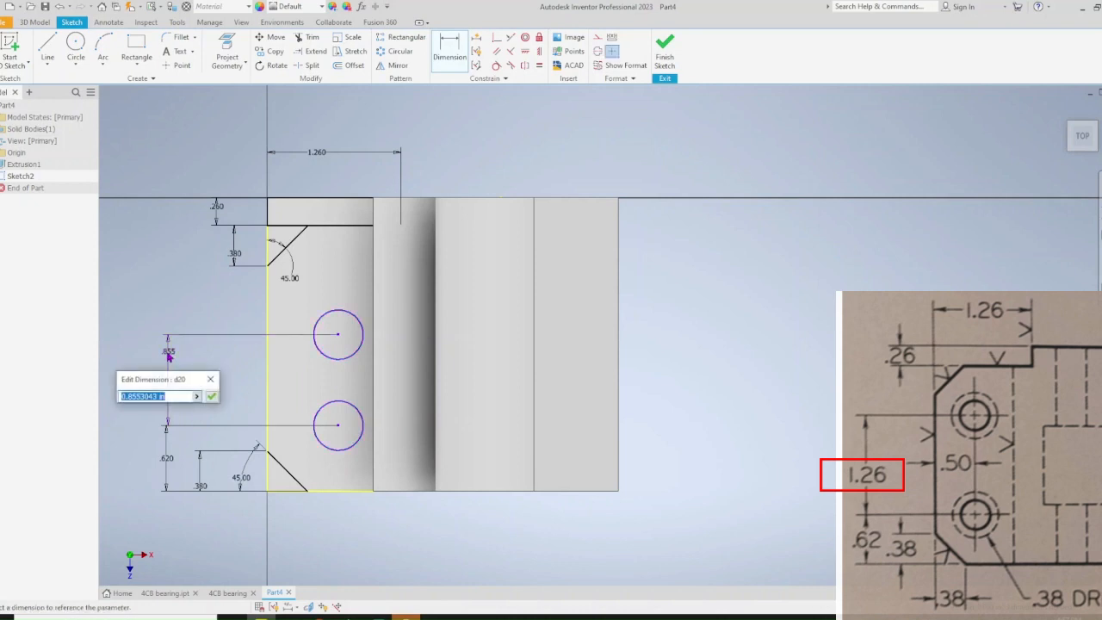
pyautogui.write('1.26')
pyautogui.press('Return')
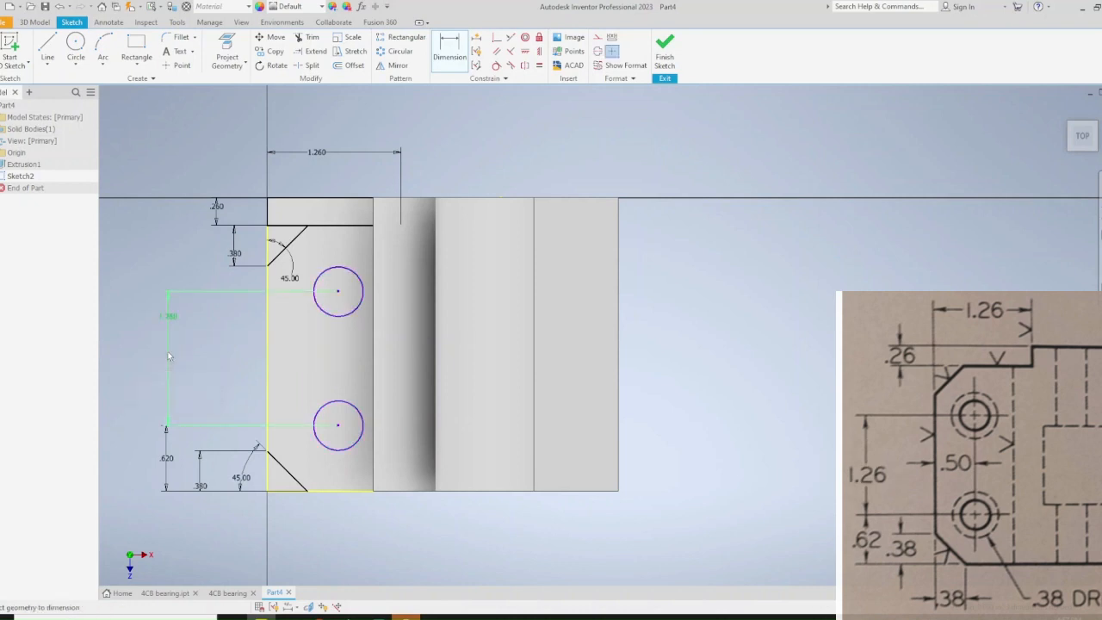
# Dimension the front circle's centre .5 in from the ledge's outer end edge
pyautogui.click(266, 365)
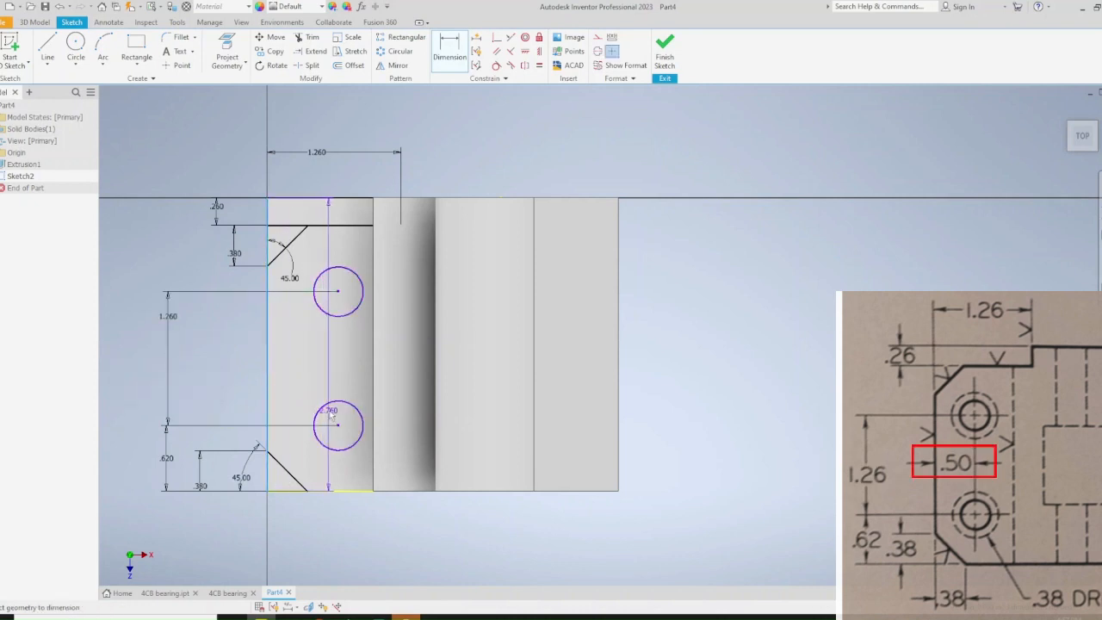
pyautogui.click(332, 405)
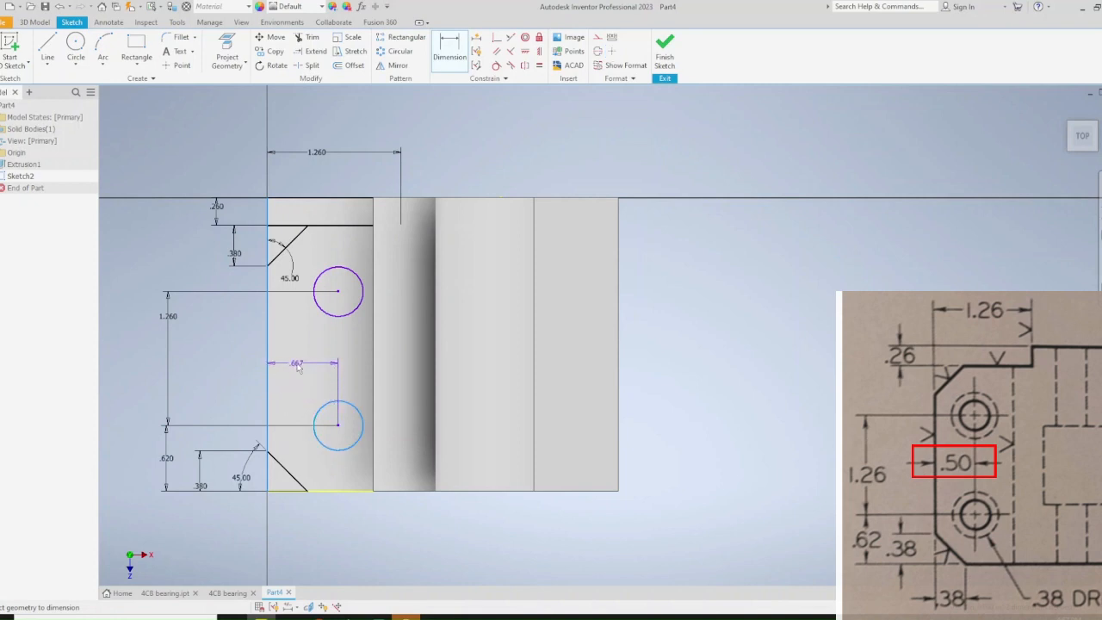
pyautogui.click(296, 367)
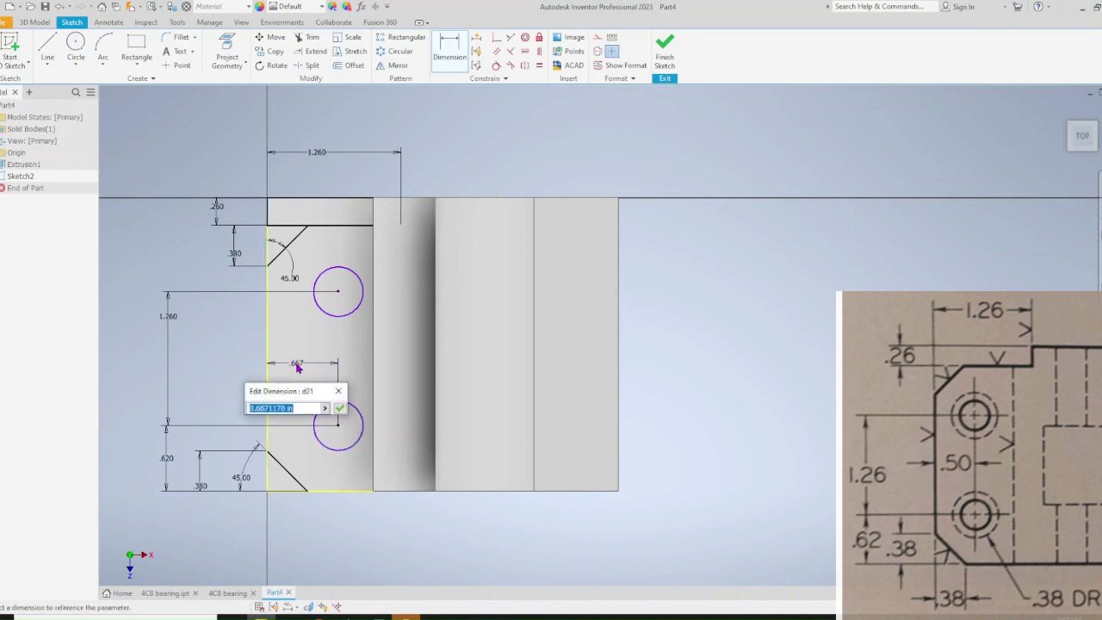
pyautogui.write('.5')
pyautogui.press('Return')
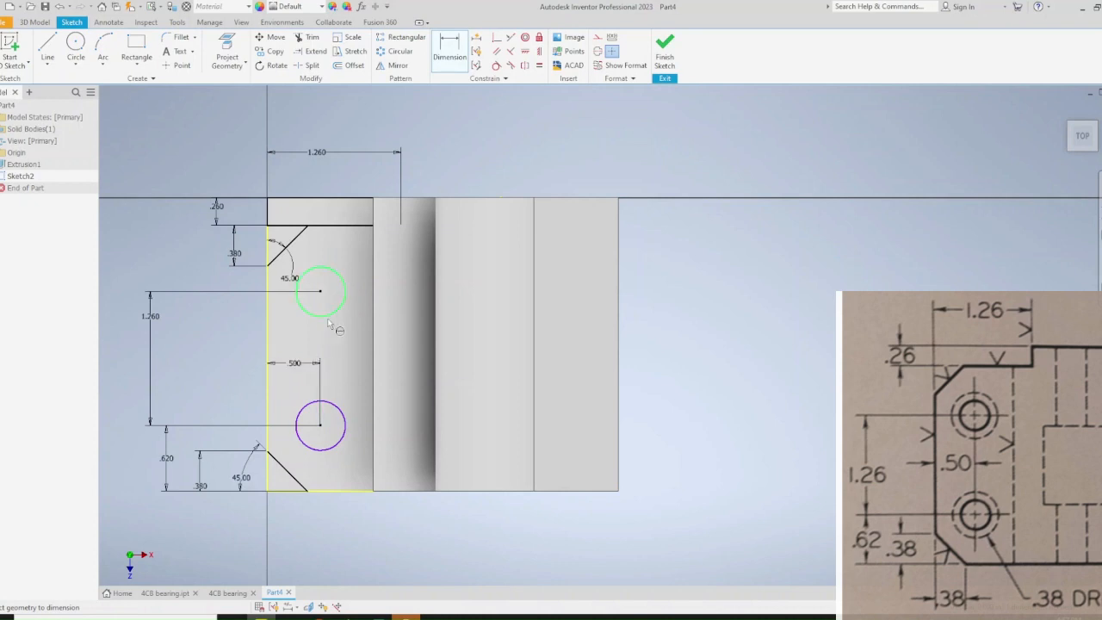
# Dimension the rear circle's diameter as .38 in
pyautogui.click(335, 312)
pyautogui.click(333, 339)
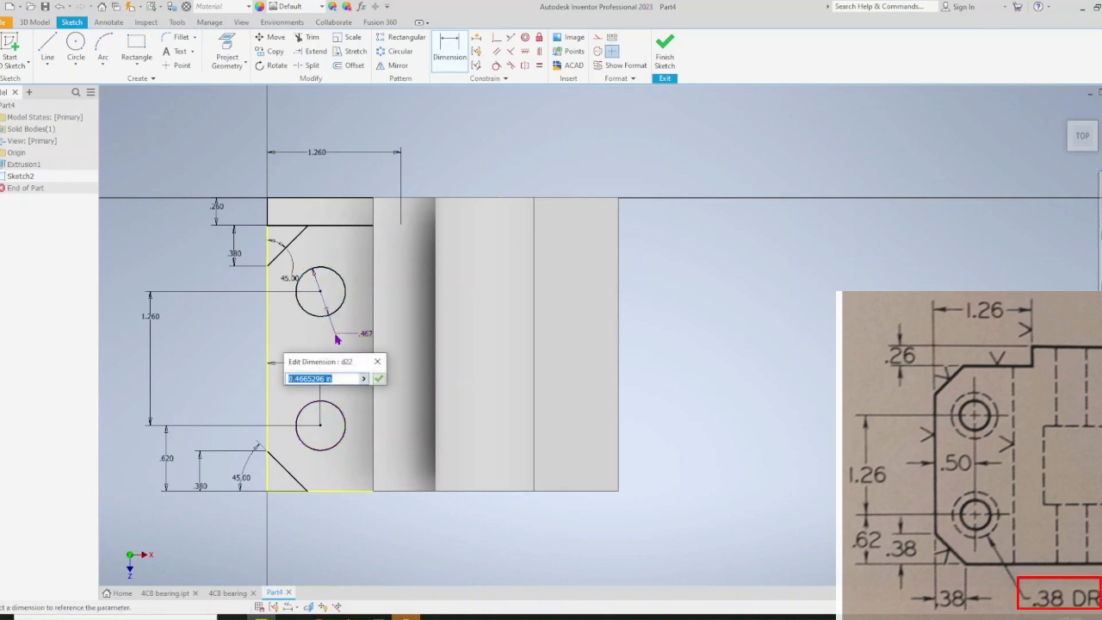
pyautogui.write('.38')
pyautogui.press('Return')
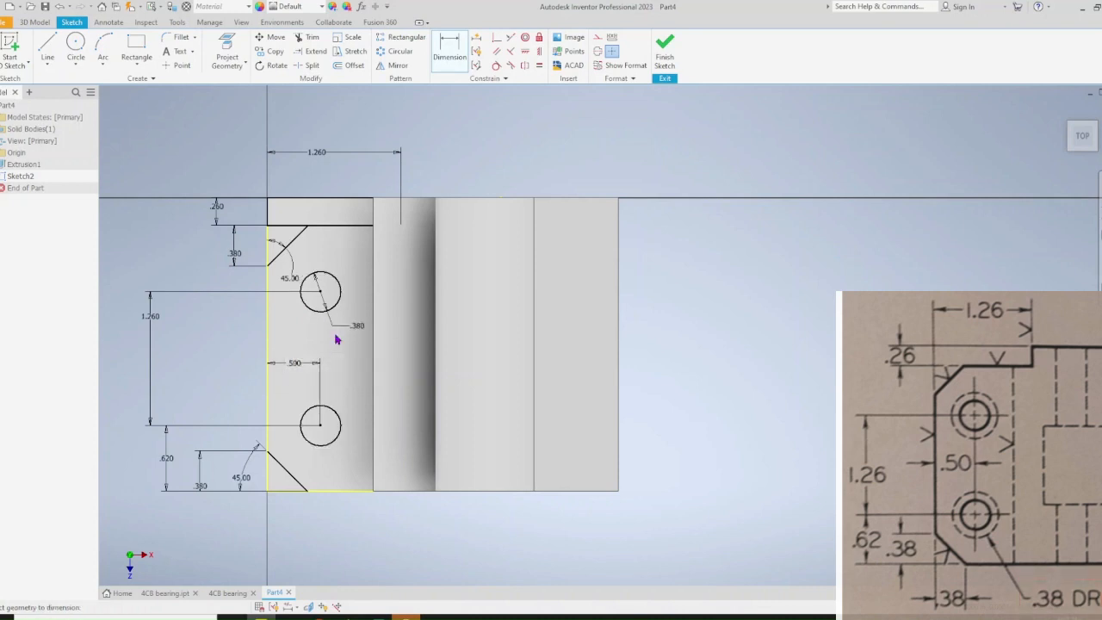
pyautogui.press('Escape')
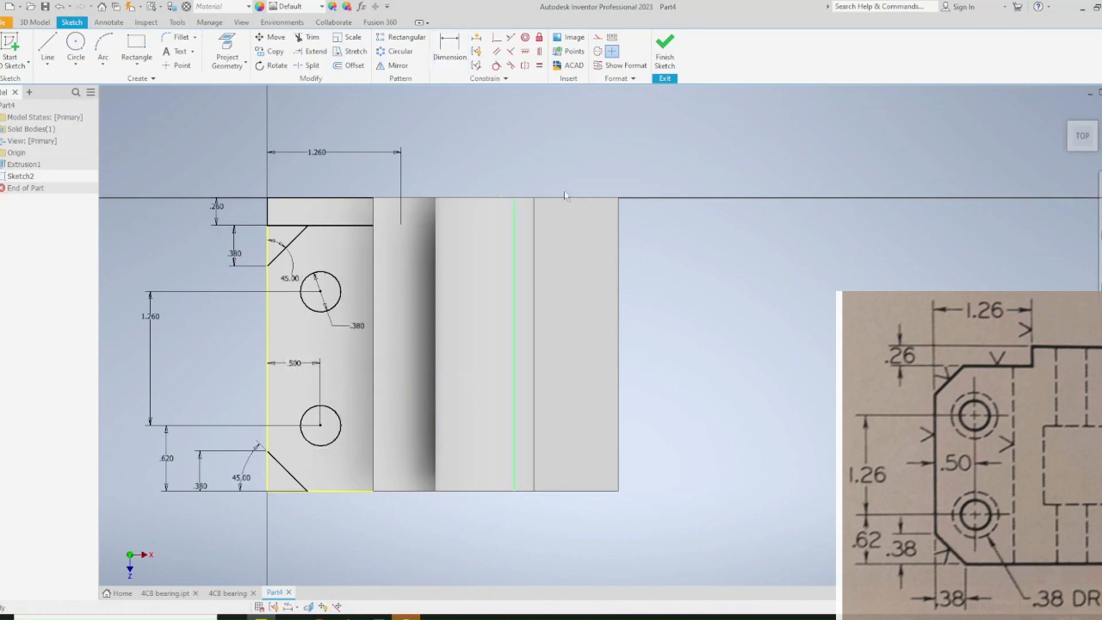
# Finish the sketch and choose the rear notch, both corner triangles and both circles as profiles for an extrusion
pyautogui.click(664, 52)
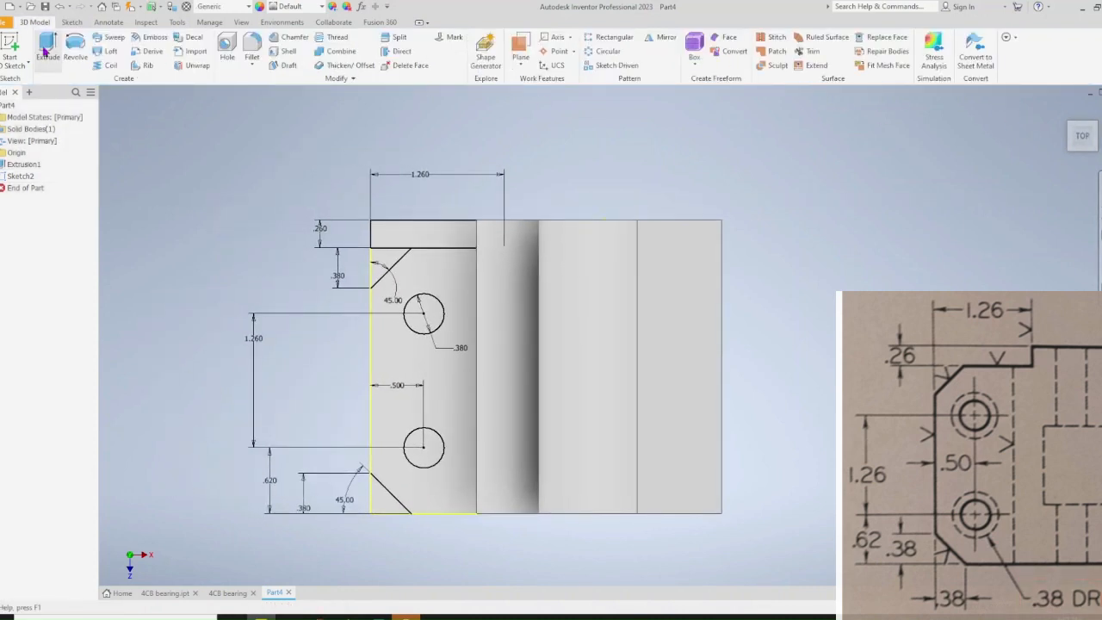
pyautogui.click(41, 52)
pyautogui.click(401, 243)
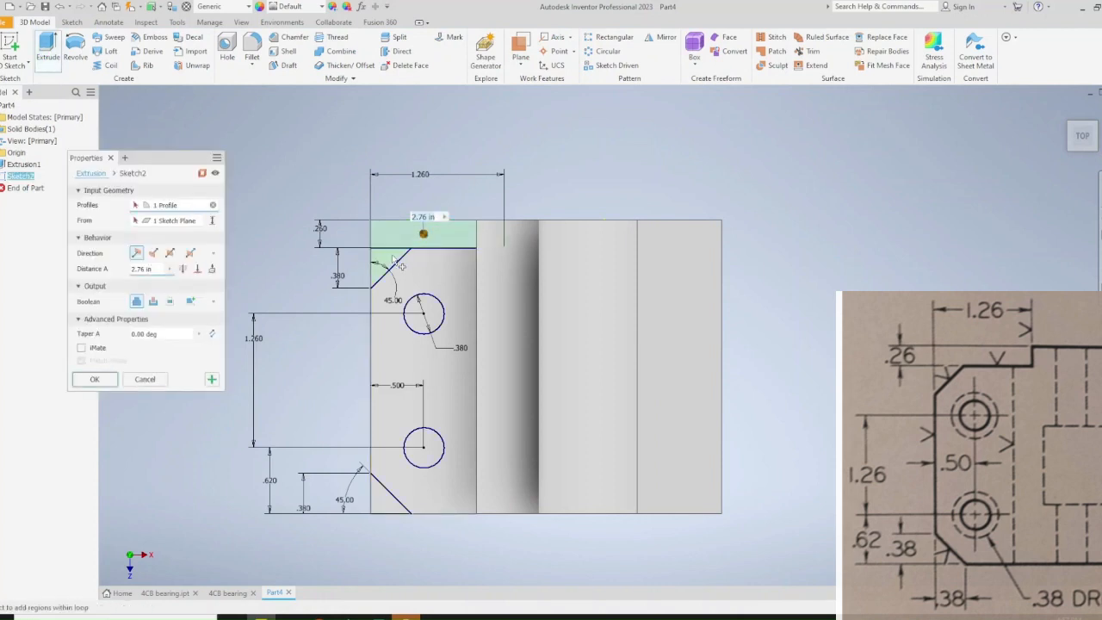
pyautogui.click(401, 269)
pyautogui.click(426, 314)
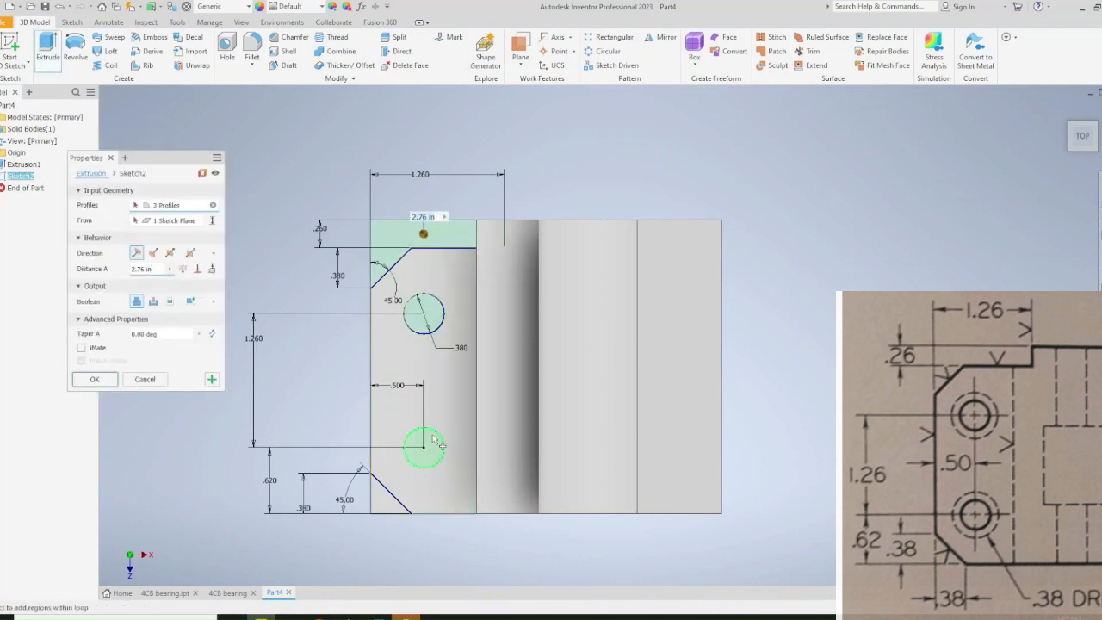
pyautogui.click(437, 449)
pyautogui.click(389, 497)
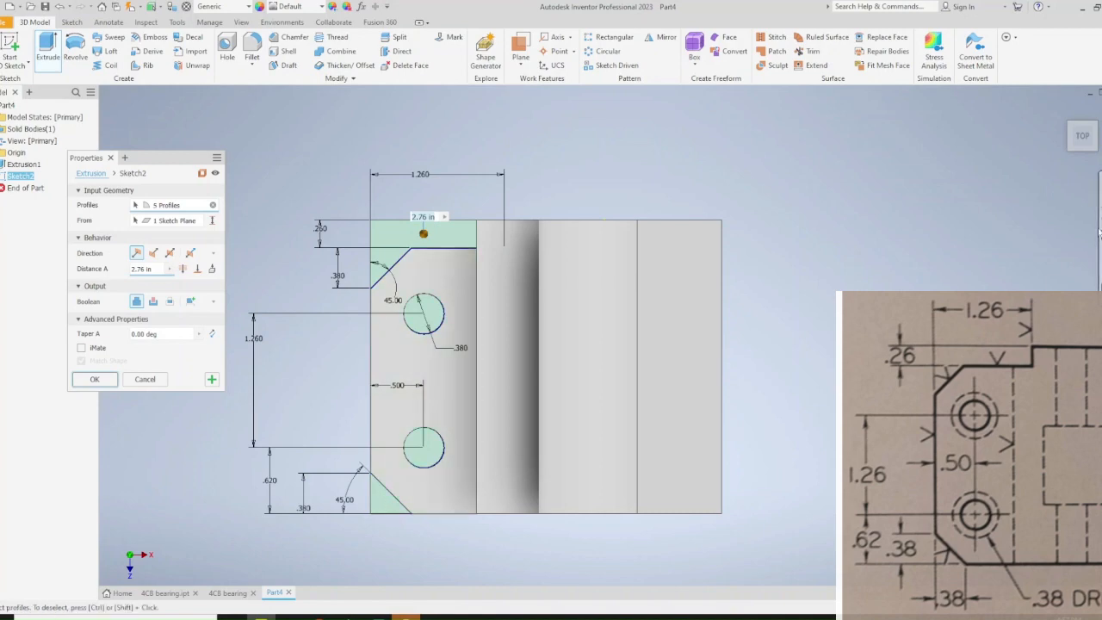
# Extrude the five selected profiles as a cut through all of the body
pyautogui.click(1063, 112)
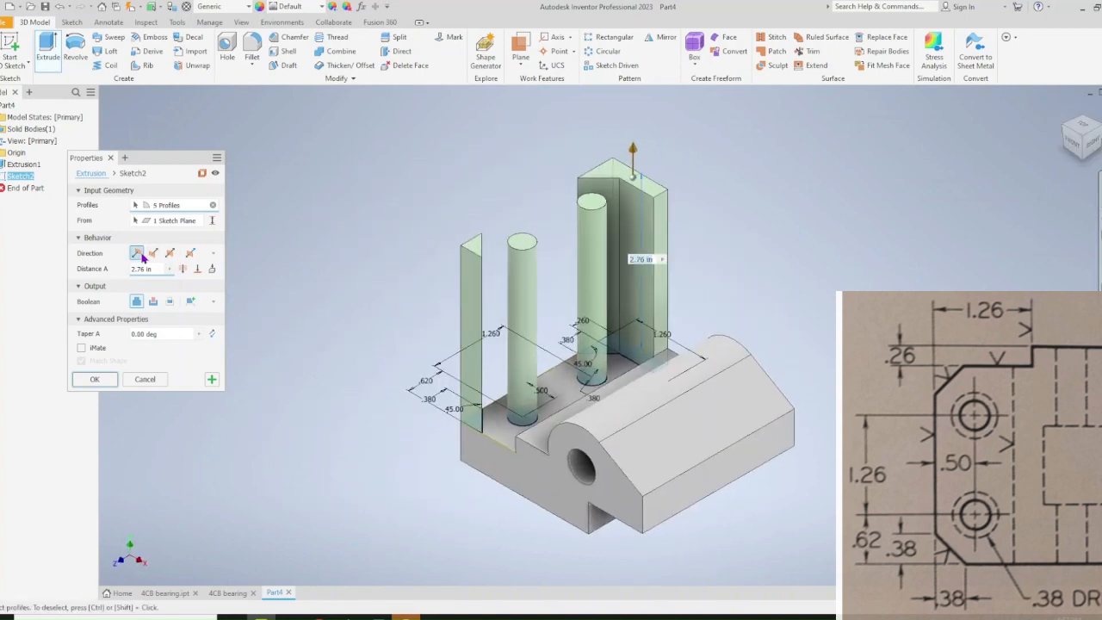
pyautogui.click(183, 269)
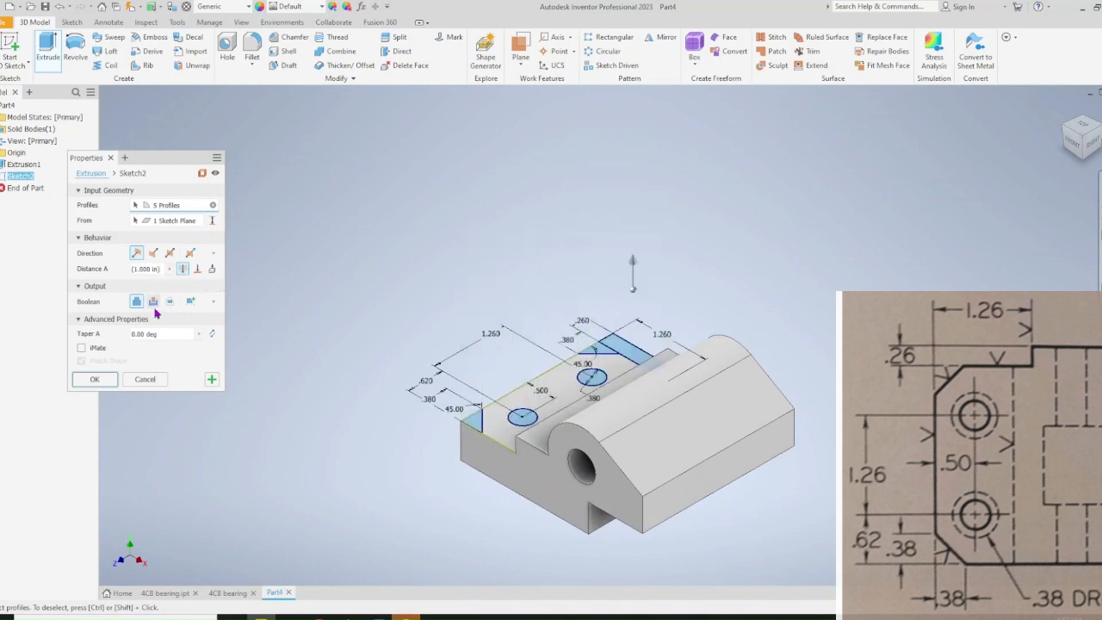
pyautogui.click(167, 301)
pyautogui.click(153, 301)
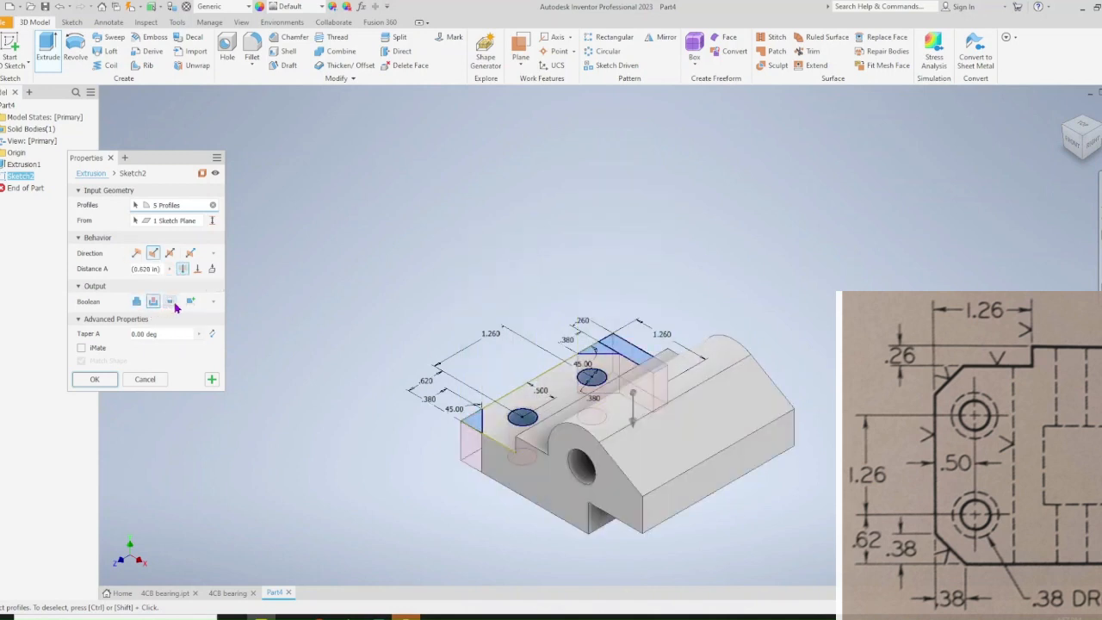
pyautogui.click(95, 380)
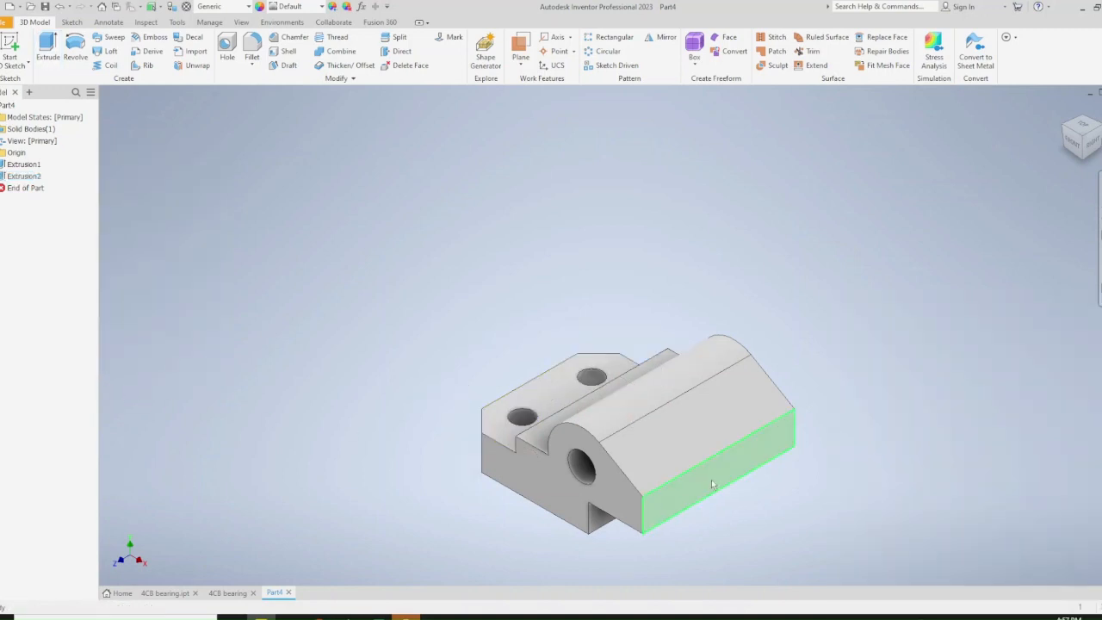
# Start a sketch on the low vertical end face and draw a rectangle about 1.49 in wide extending above and below the body
pyautogui.click(711, 480)
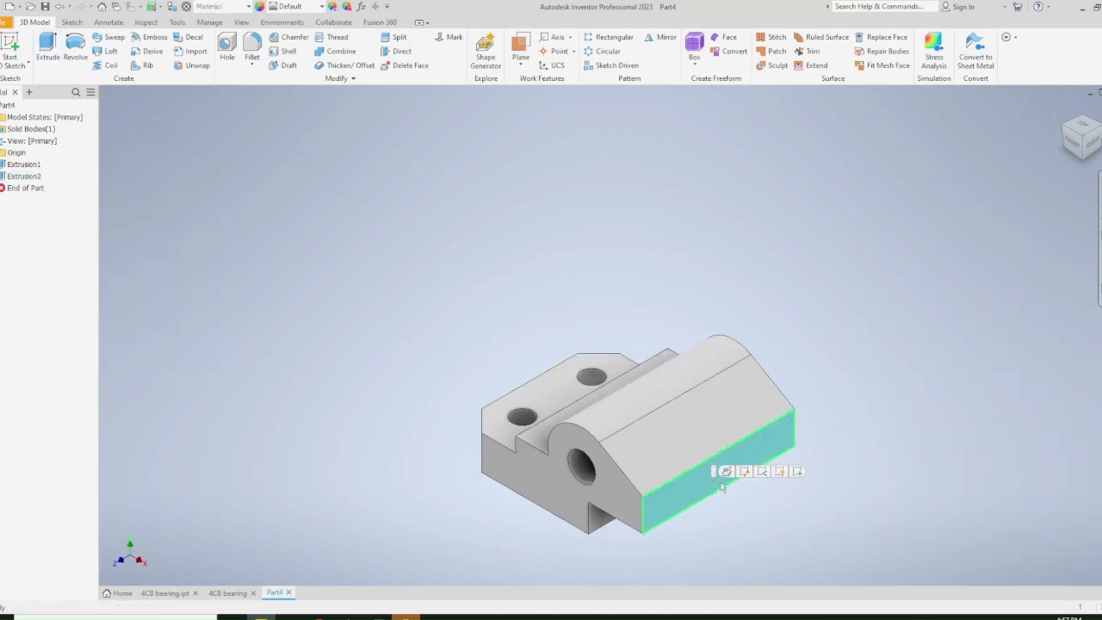
pyautogui.click(797, 473)
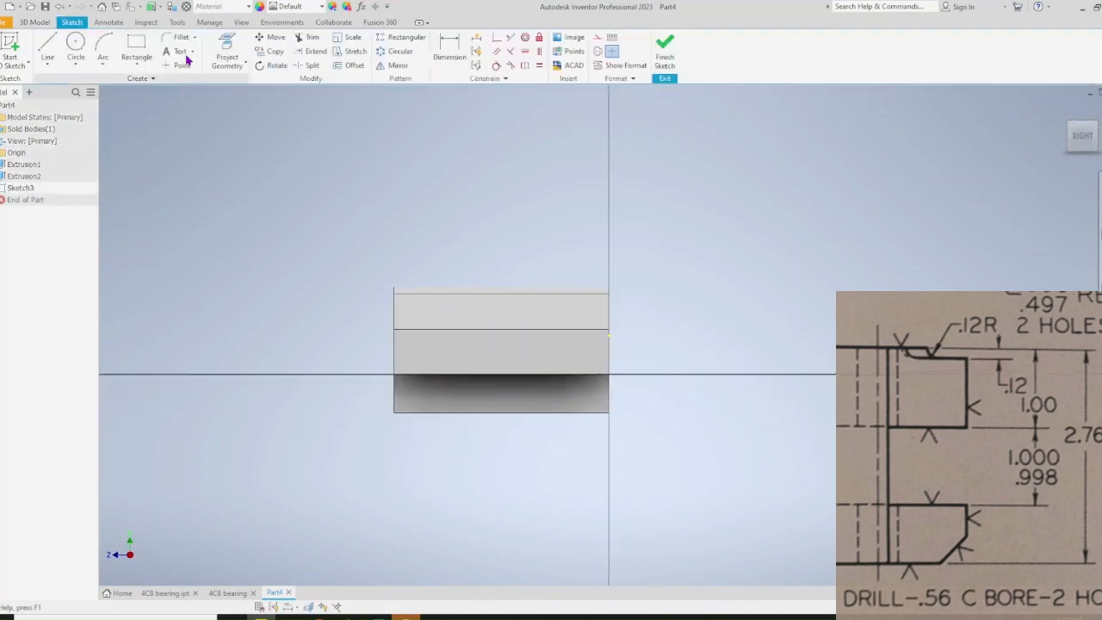
pyautogui.click(134, 41)
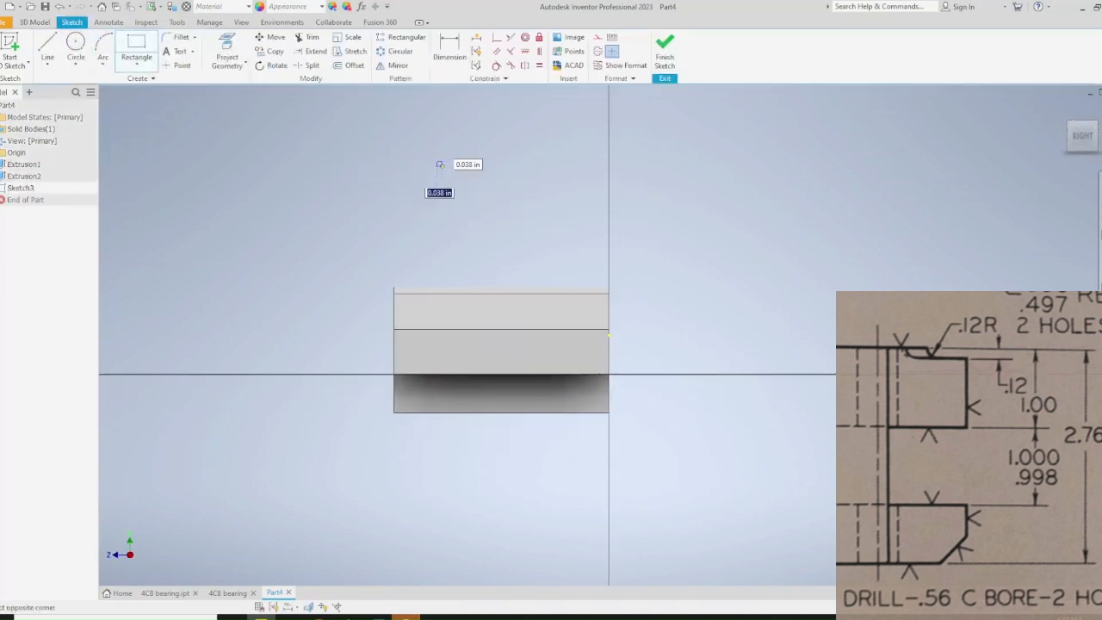
pyautogui.click(437, 161)
pyautogui.click(553, 506)
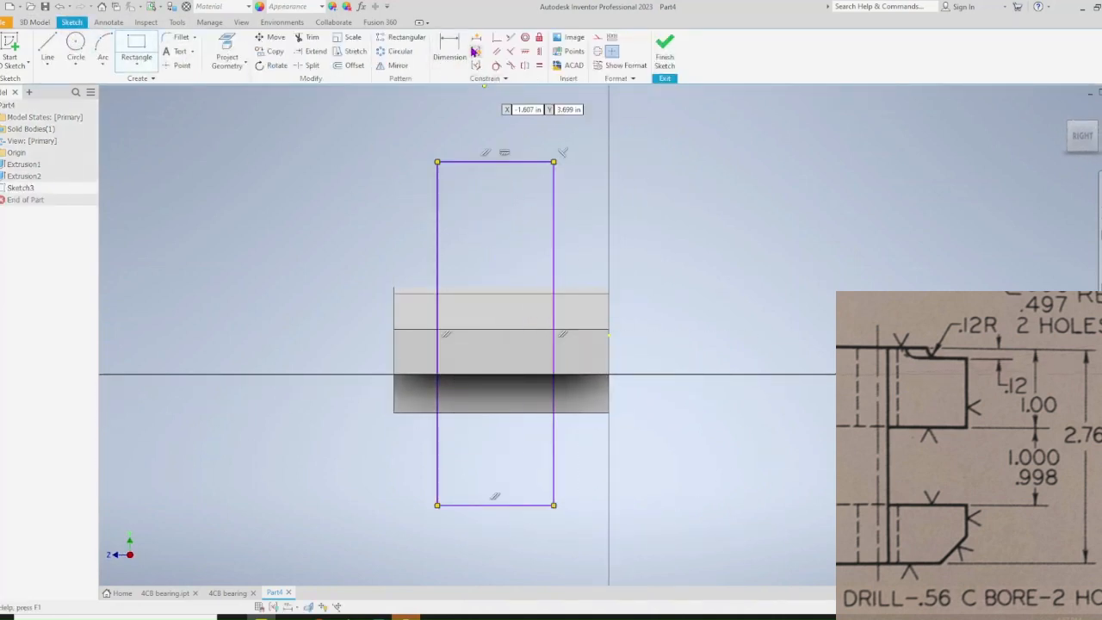
# Dimension the rectangle's width as 1 in
pyautogui.click(448, 67)
pyautogui.click(482, 161)
pyautogui.click(476, 129)
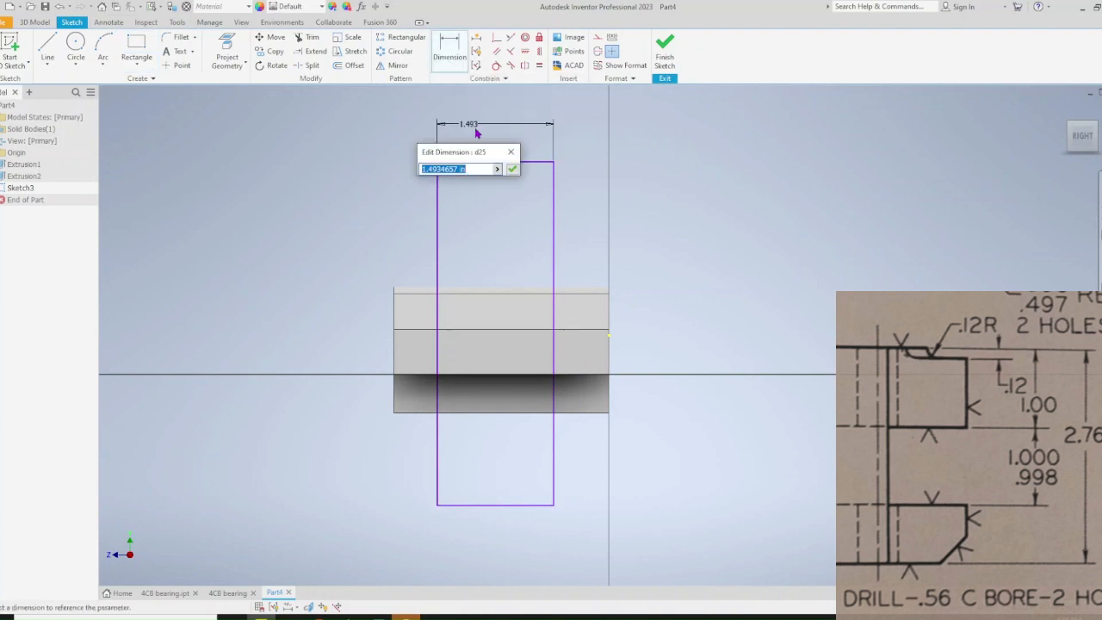
pyautogui.write('1')
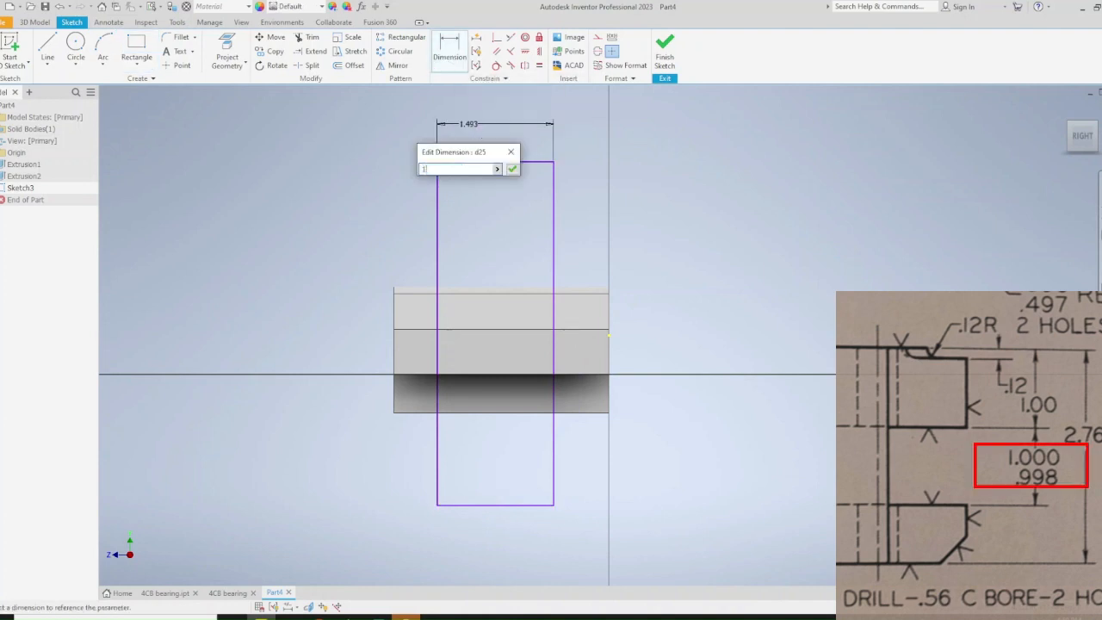
pyautogui.press('Return')
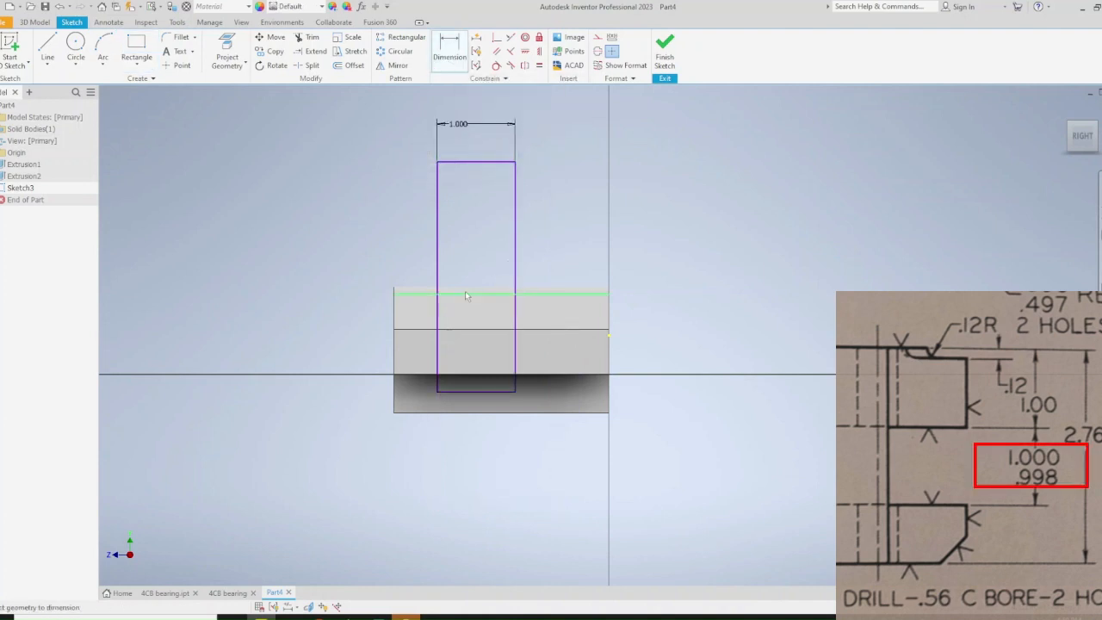
# Dimension the rectangle's nearer side 1.12 in from the body's rear edge
pyautogui.click(515, 272)
pyautogui.click(609, 312)
pyautogui.click(572, 130)
pyautogui.write('1.')
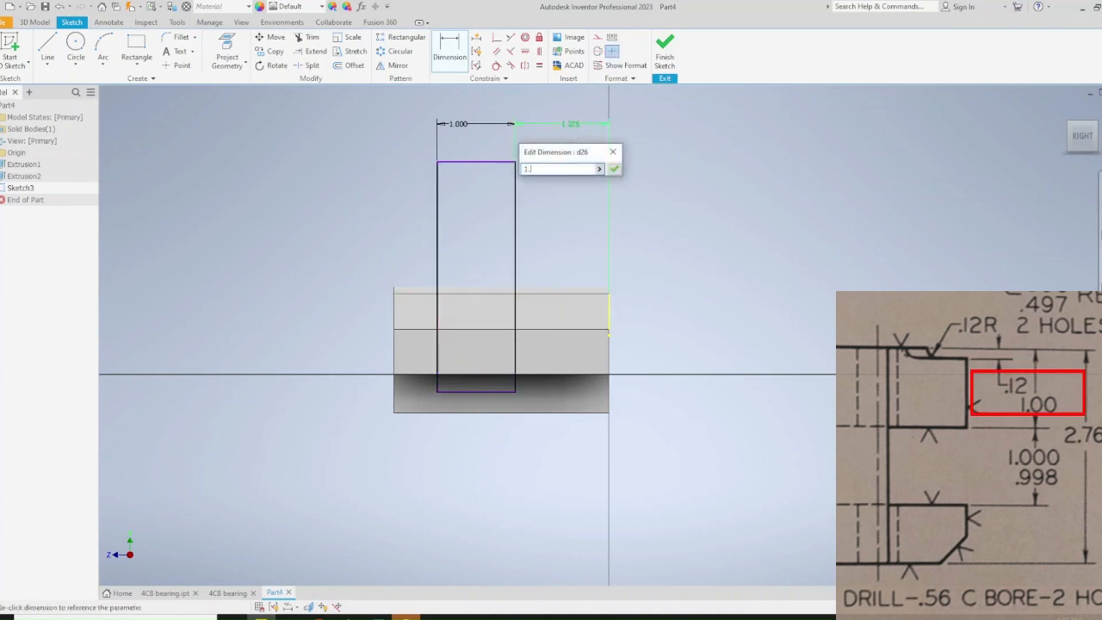
pyautogui.write('12')
pyautogui.press('Return')
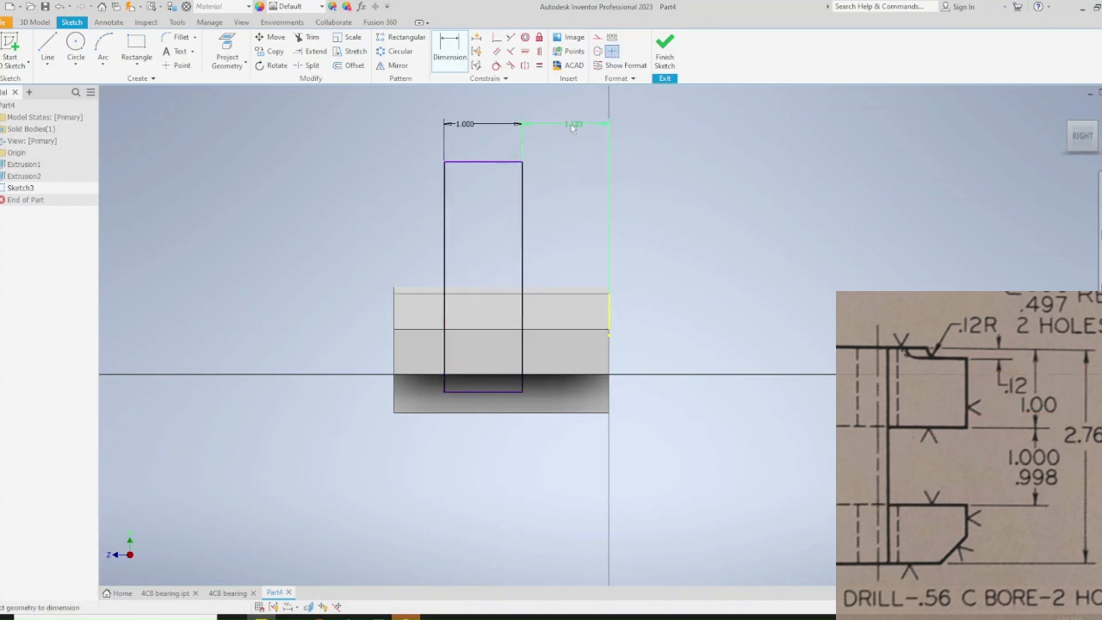
pyautogui.press('Escape')
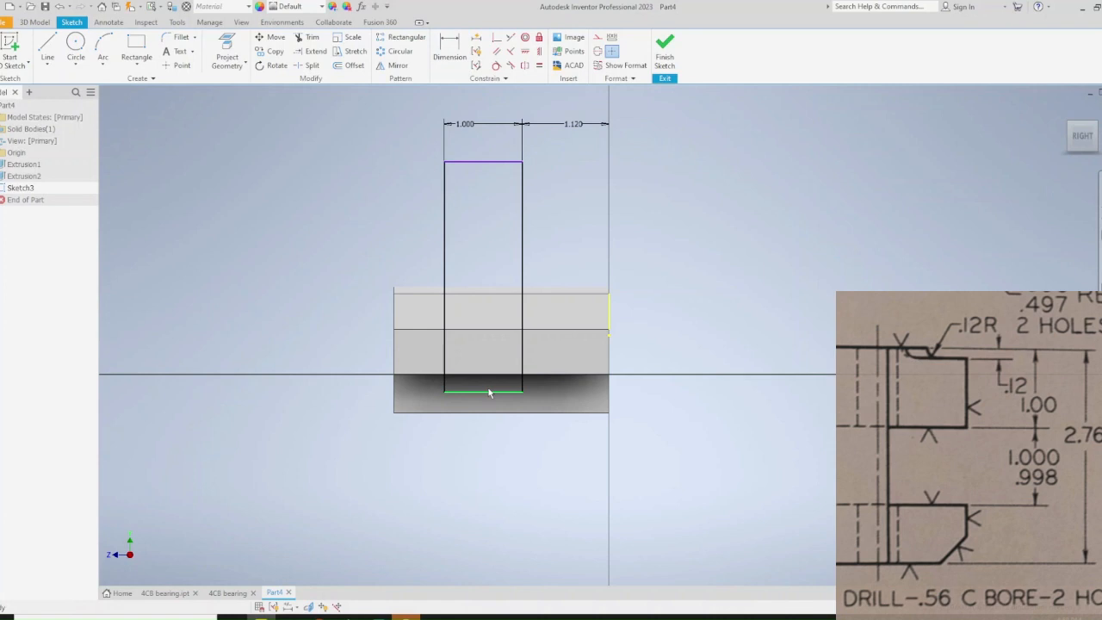
# Stretch the rectangle's lower edge well below the body and finish the sketch
pyautogui.moveTo(488, 392); pyautogui.dragTo(479, 504)
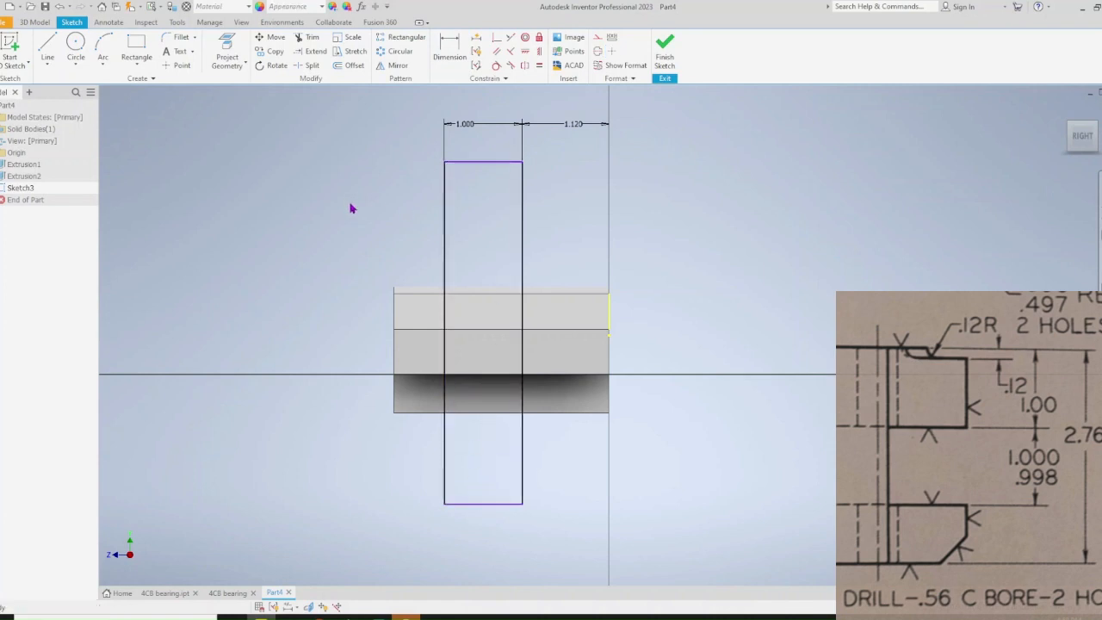
pyautogui.moveTo(356, 222); pyautogui.dragTo(675, 434)
pyautogui.click(668, 47)
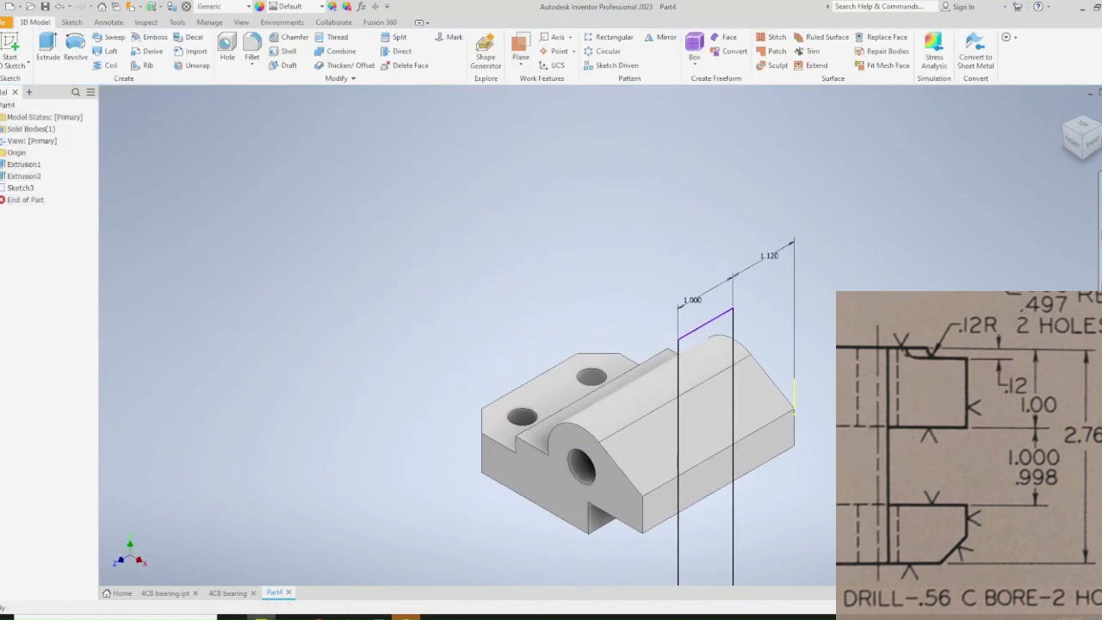
# Extrude the rectangle as a cut up to the vertical face of the step on the body's underside
pyautogui.moveTo(693, 518)
pyautogui.mouseDown(button='middle')
pyautogui.moveTo(556, 425)
pyautogui.moveTo(476, 428)
pyautogui.mouseUp(button='middle')
pyautogui.press('e')
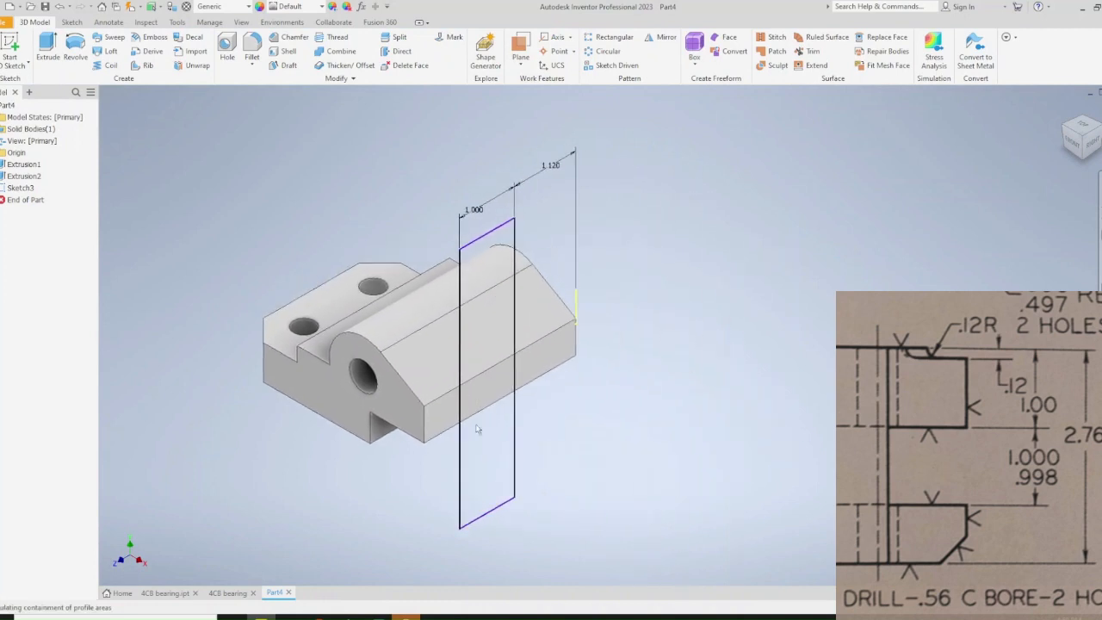
pyautogui.scroll(3, 484, 439)
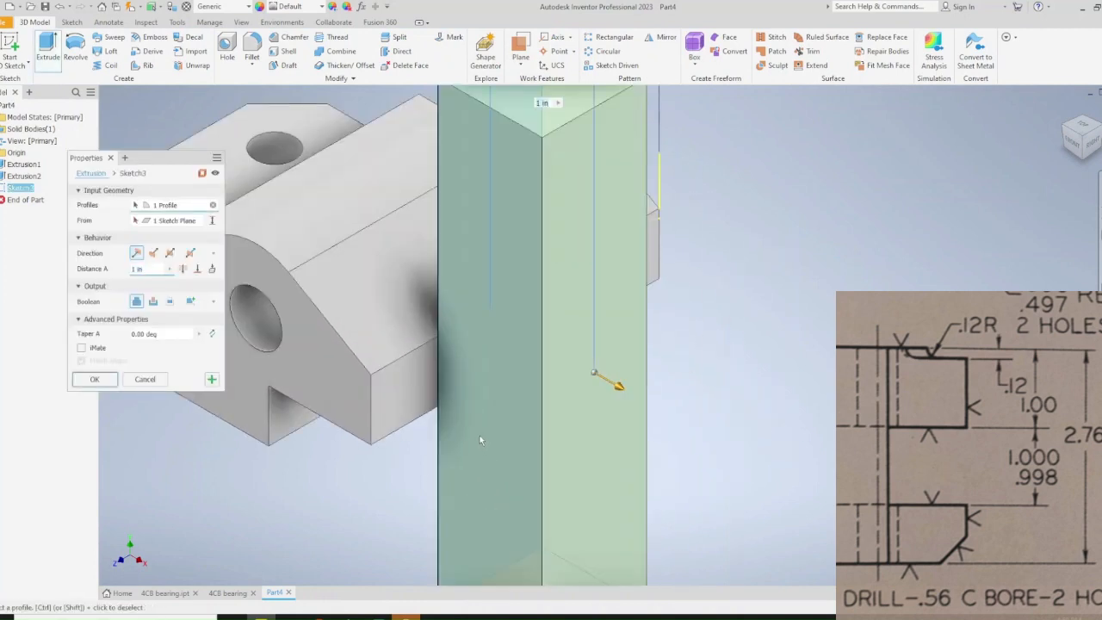
pyautogui.click(198, 271)
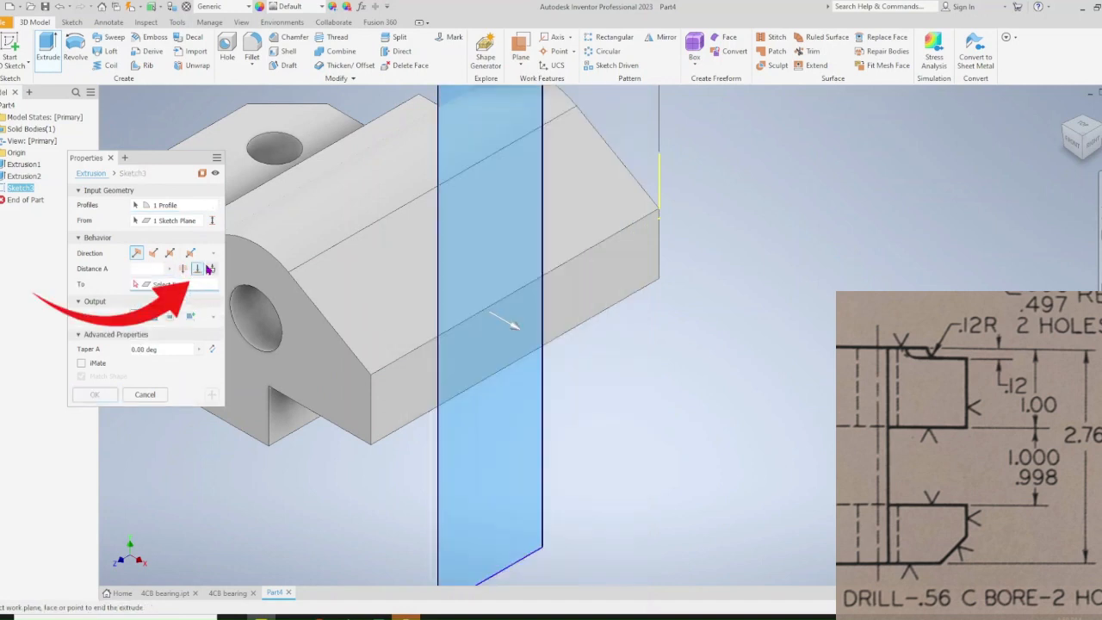
pyautogui.click(279, 409)
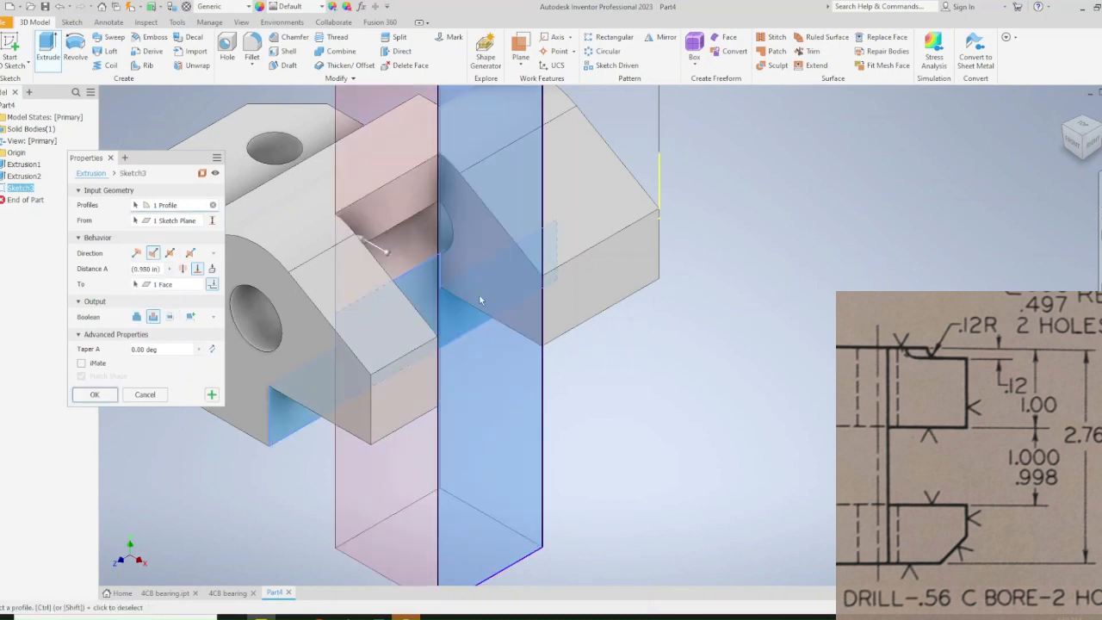
pyautogui.click(94, 395)
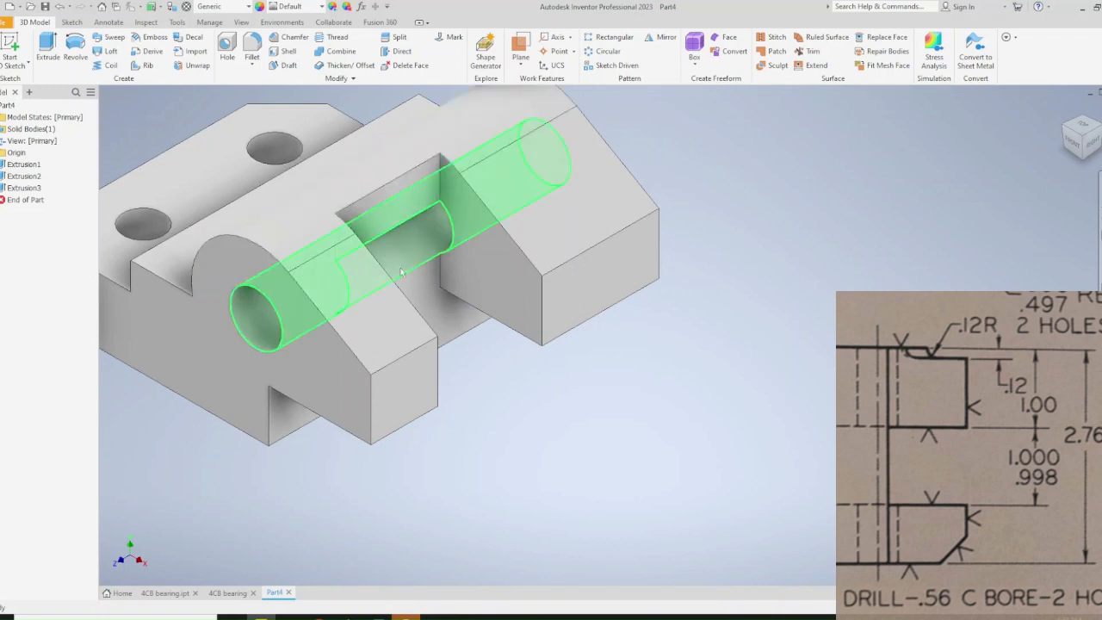
# Start a sketch on the slot's rear side wall with sliced graphics and project that face's outline
pyautogui.click(469, 247)
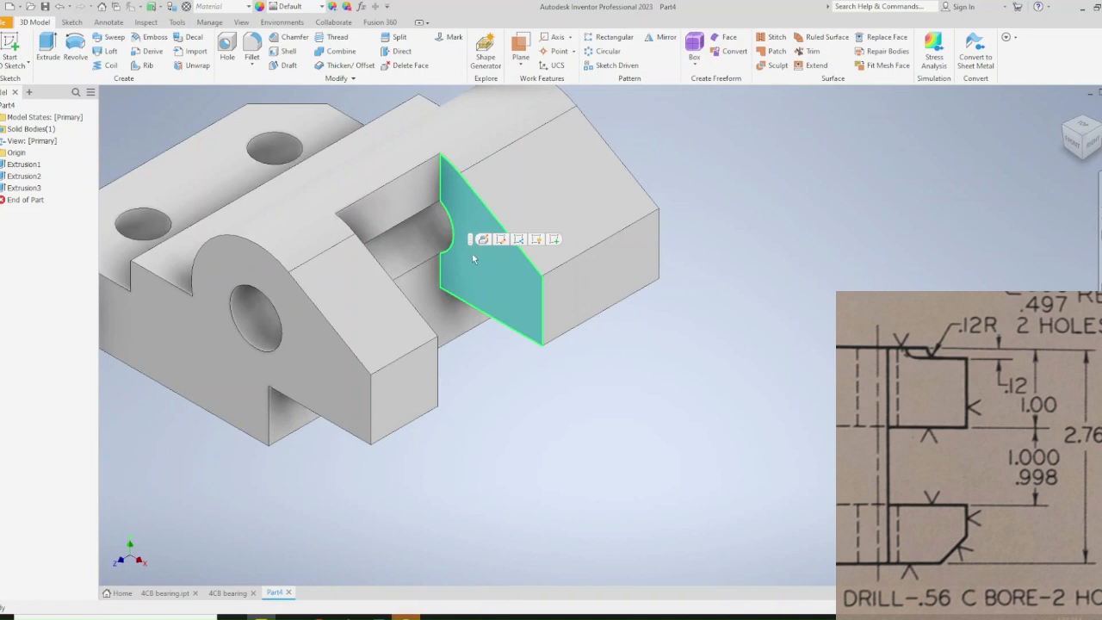
pyautogui.click(552, 242)
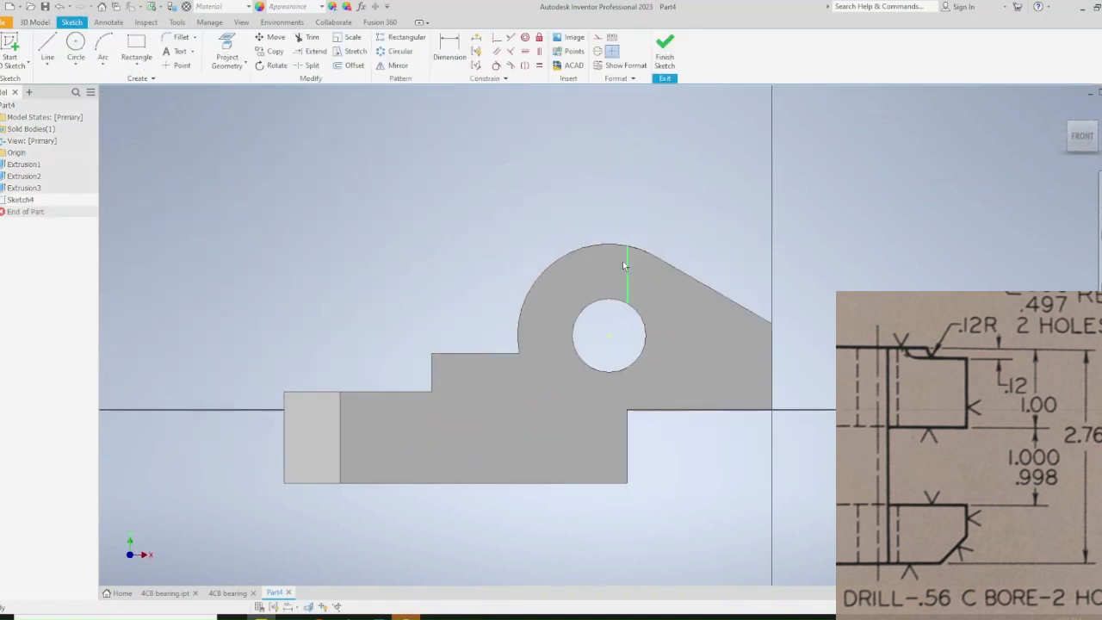
pyautogui.rightClick(595, 319)
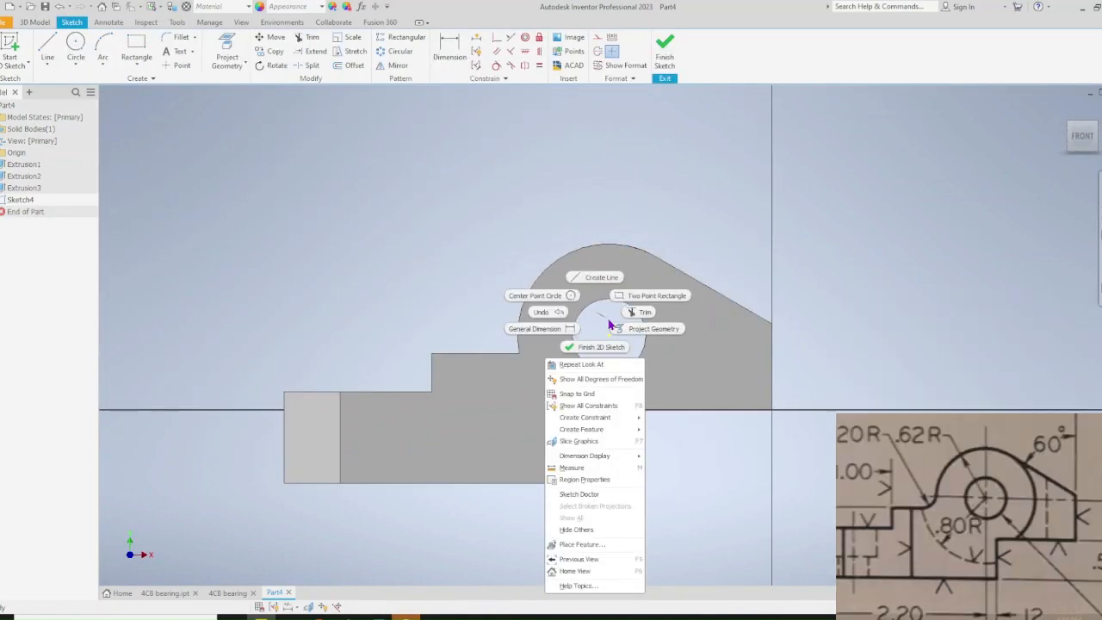
pyautogui.click(615, 444)
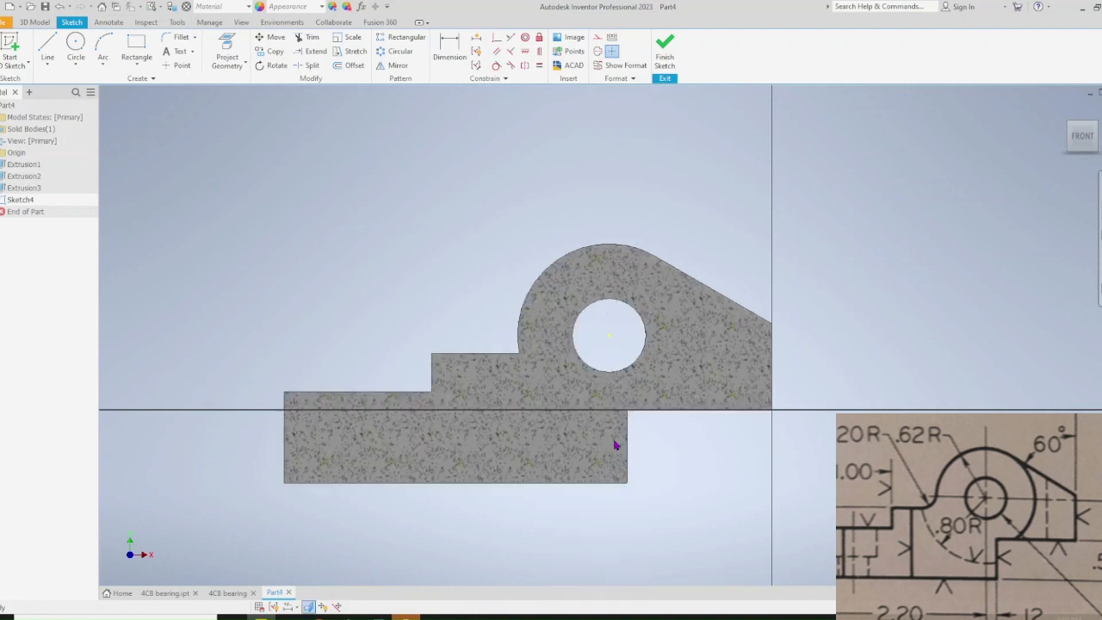
pyautogui.click(226, 43)
pyautogui.click(562, 384)
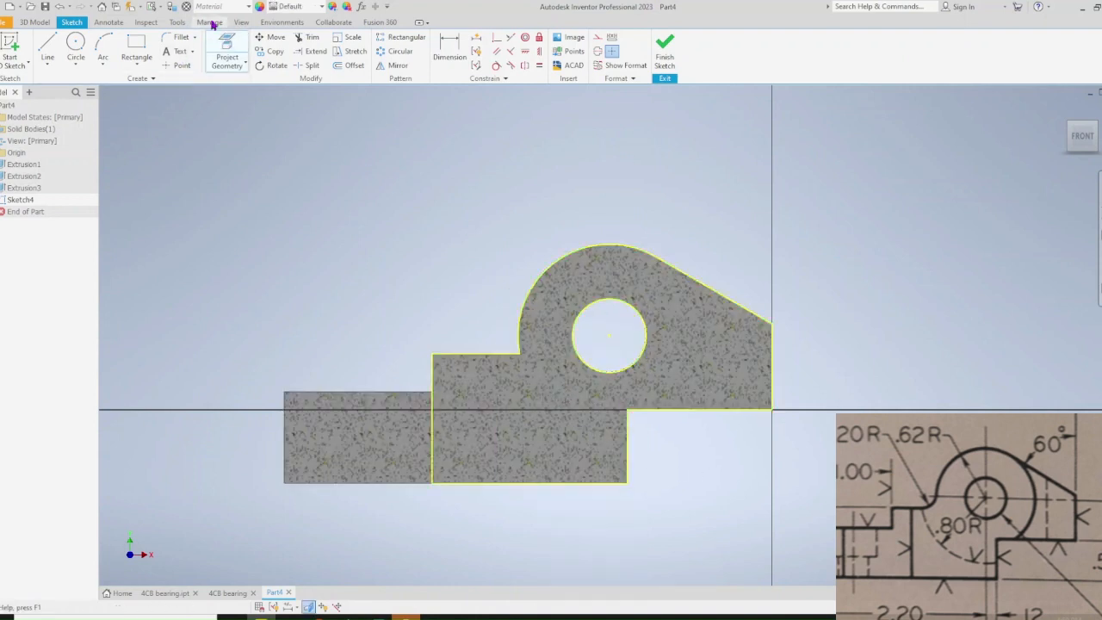
# Draw a circle 1.6 in in diameter concentric with the bore
pyautogui.click(76, 43)
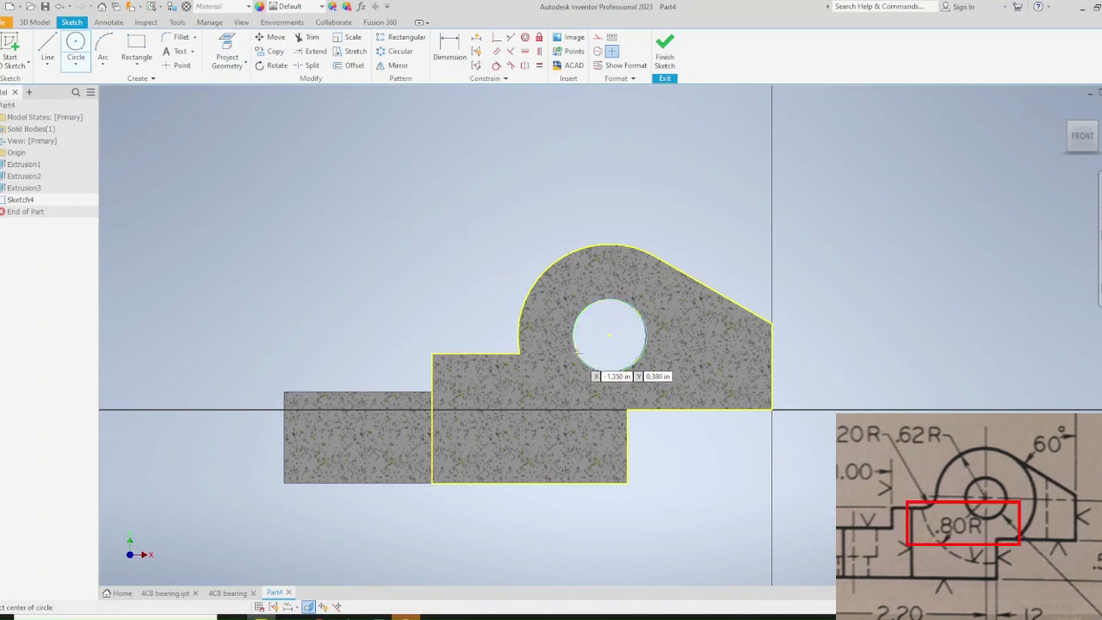
pyautogui.click(609, 335)
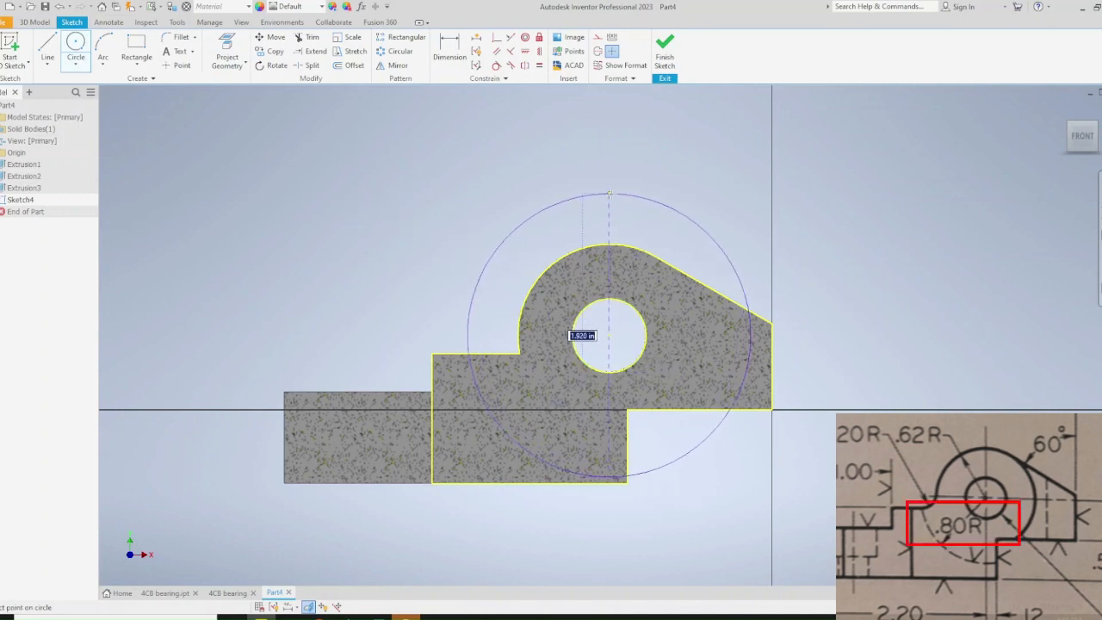
pyautogui.press('BackSpace')
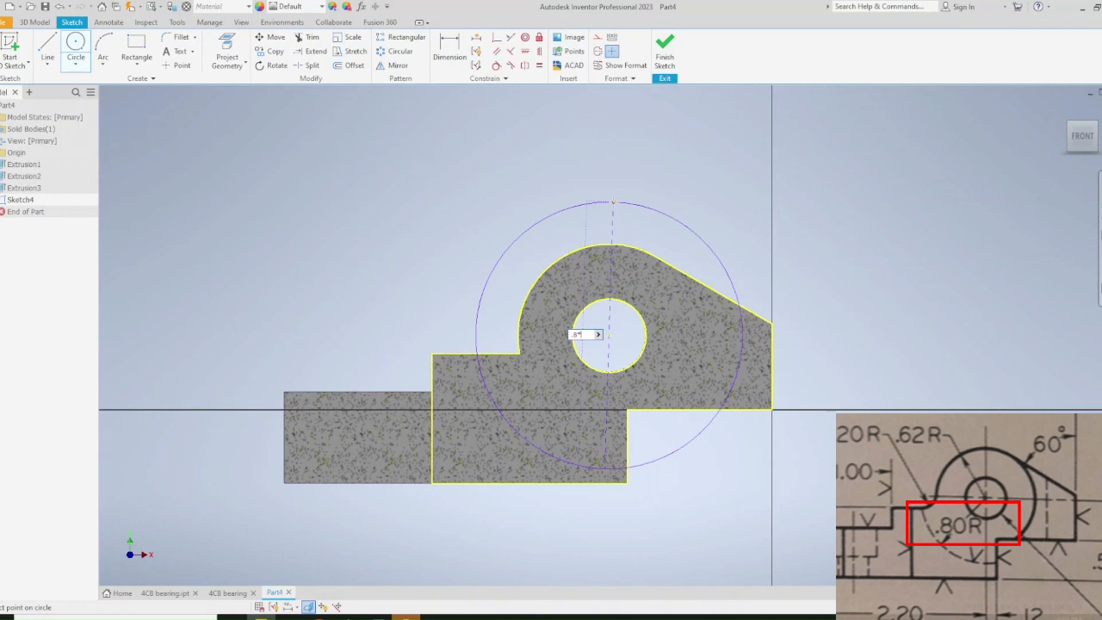
pyautogui.press('Return')
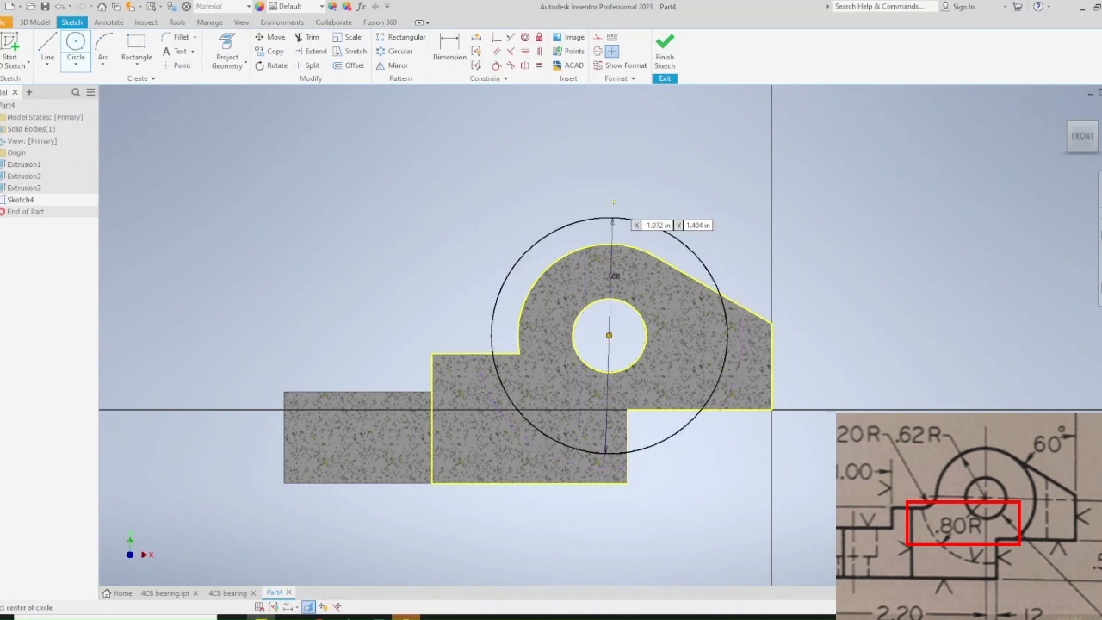
pyautogui.press('Escape')
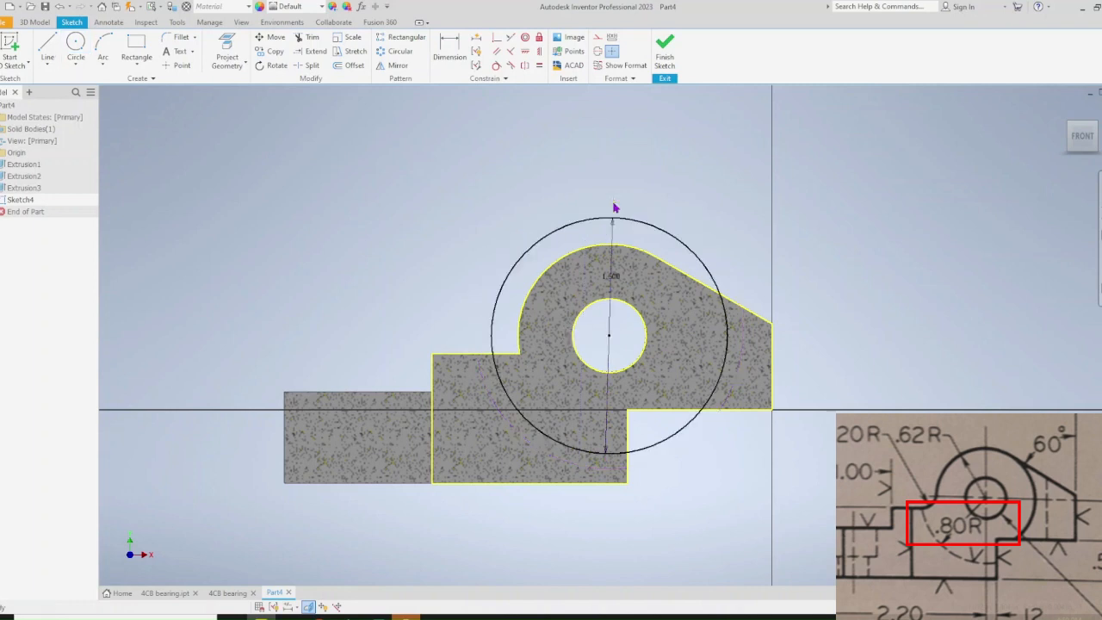
# Finish the sketch and extrude the full circle as a cut across the slot up to its opposite side wall
pyautogui.click(665, 58)
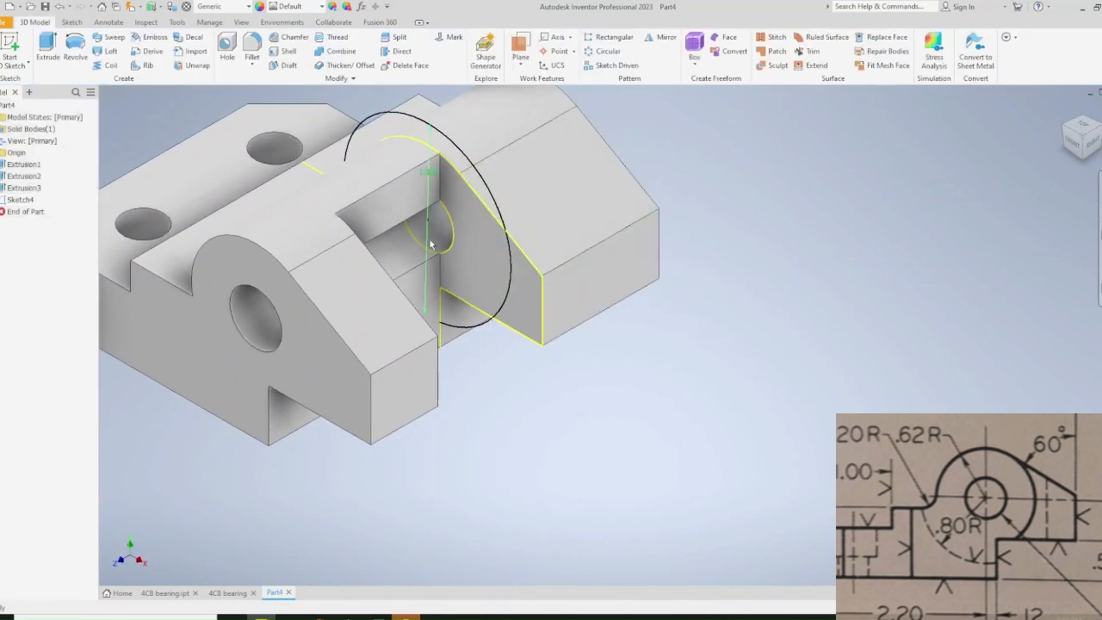
pyautogui.press('e')
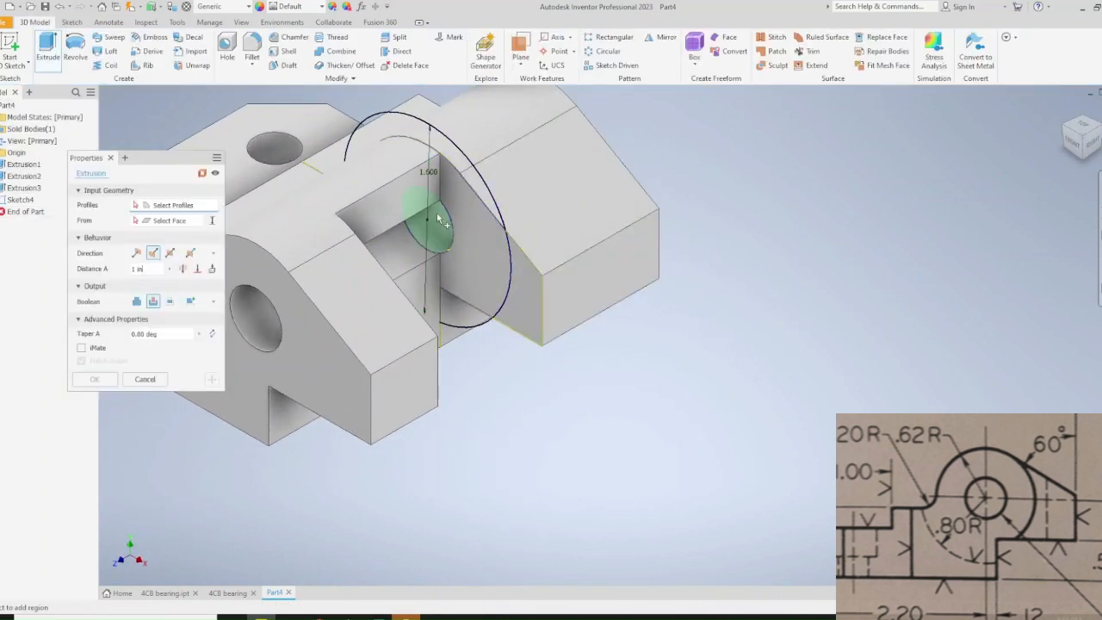
pyautogui.click(433, 129)
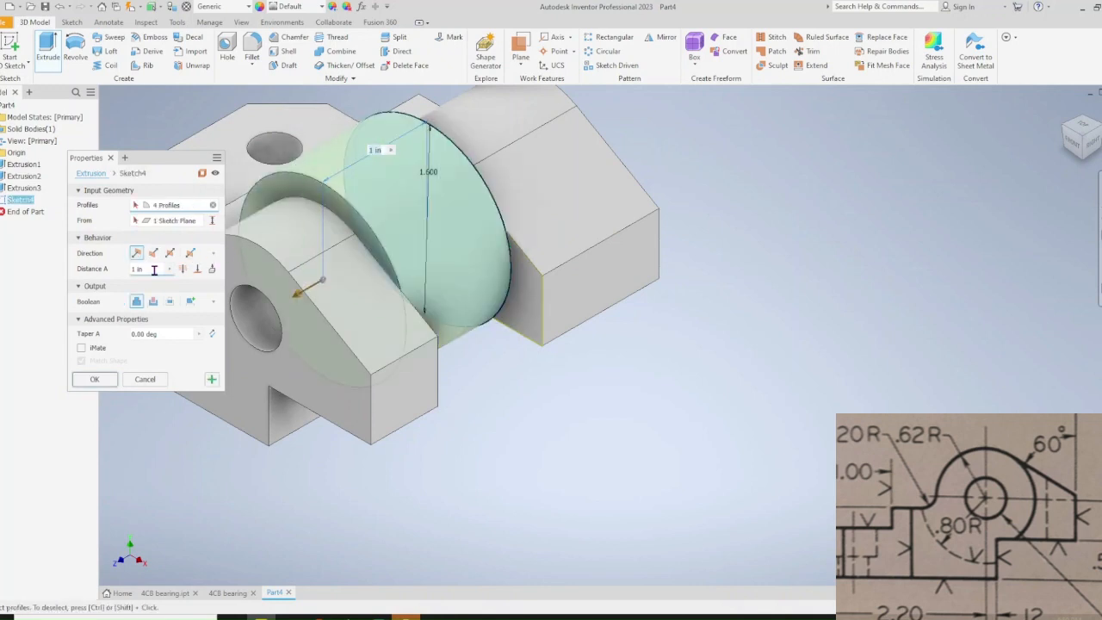
pyautogui.click(182, 269)
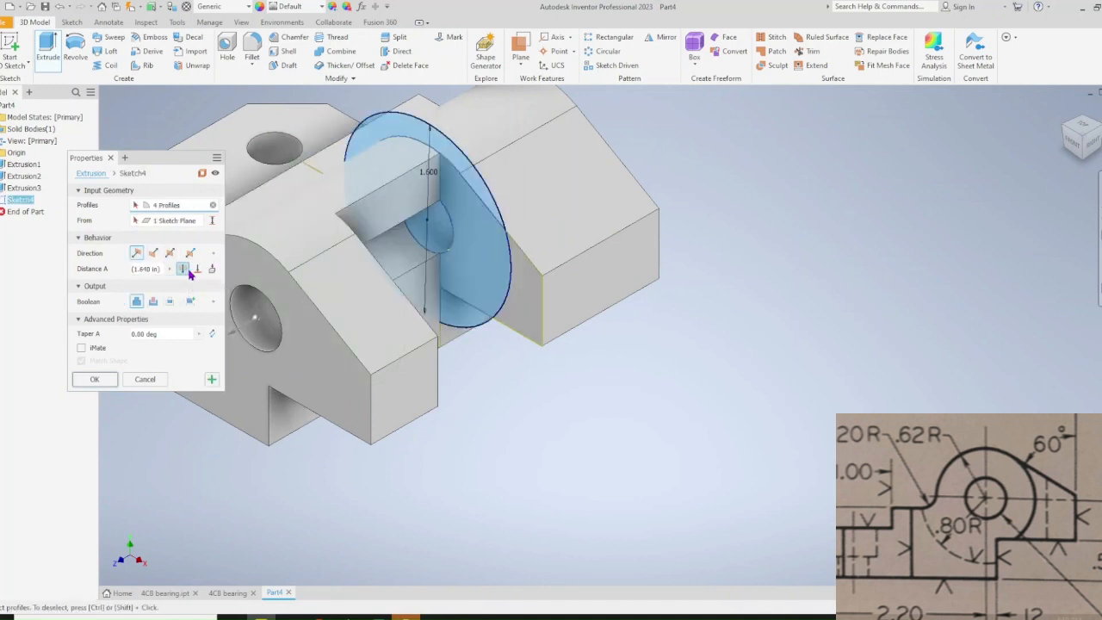
pyautogui.click(1077, 131)
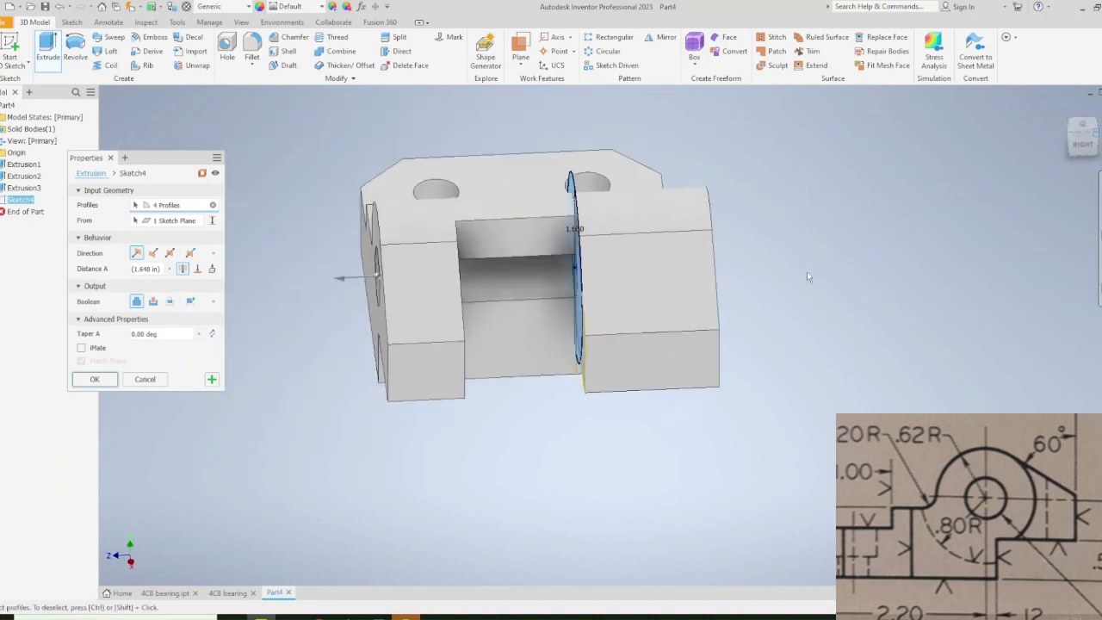
pyautogui.click(198, 268)
pyautogui.click(462, 379)
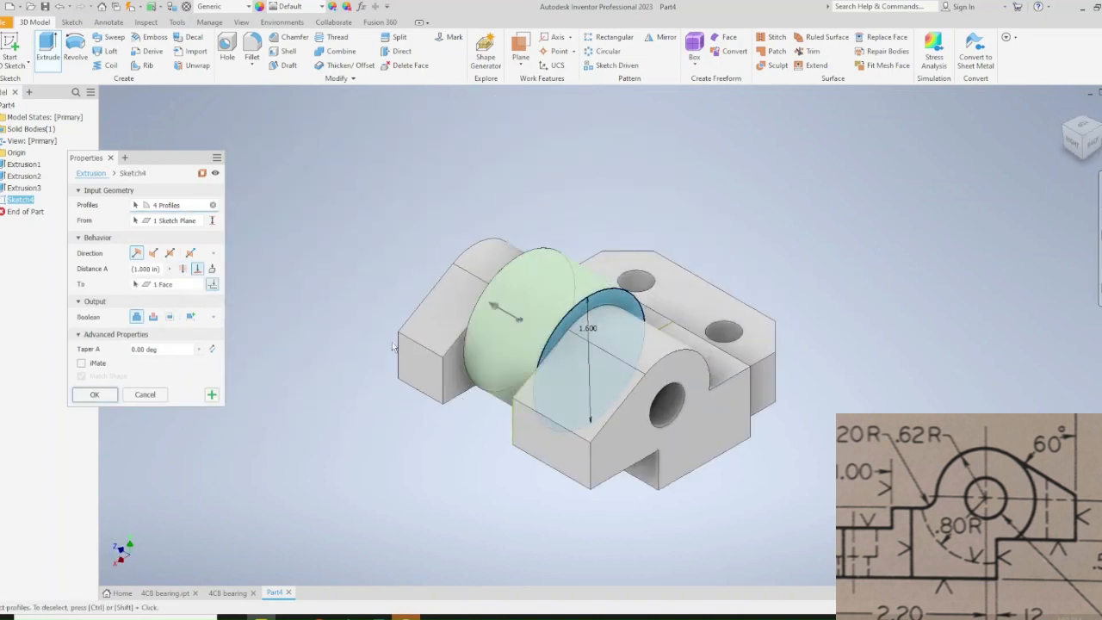
pyautogui.click(153, 317)
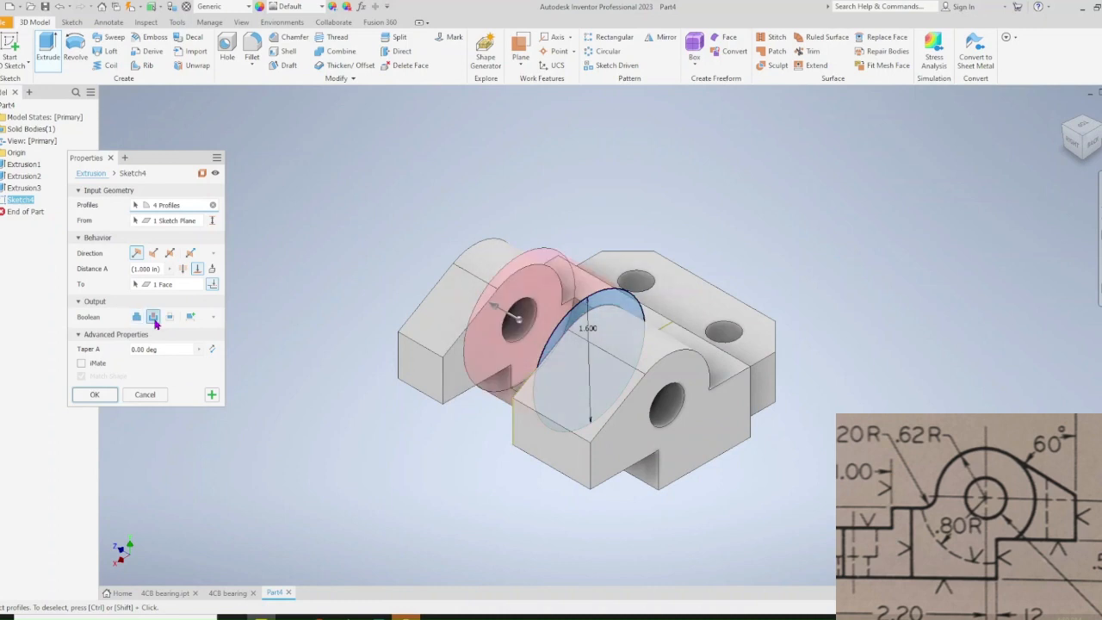
pyautogui.click(98, 395)
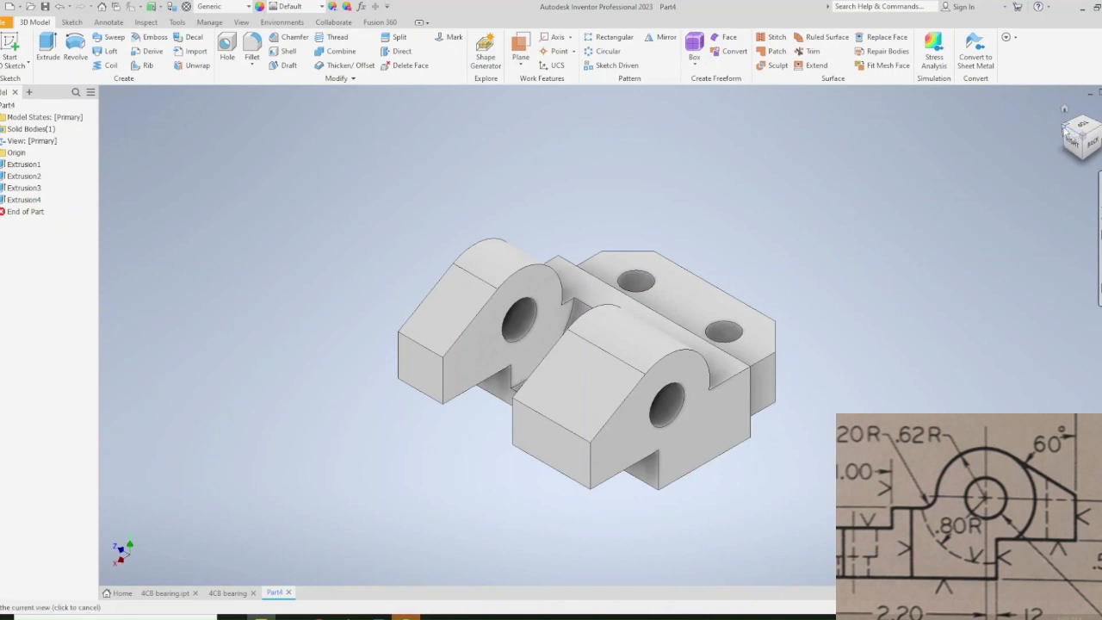
# Fillet the two edges where the rounded lugs meet the raised step with a 0.2 in radius
pyautogui.click(1063, 136)
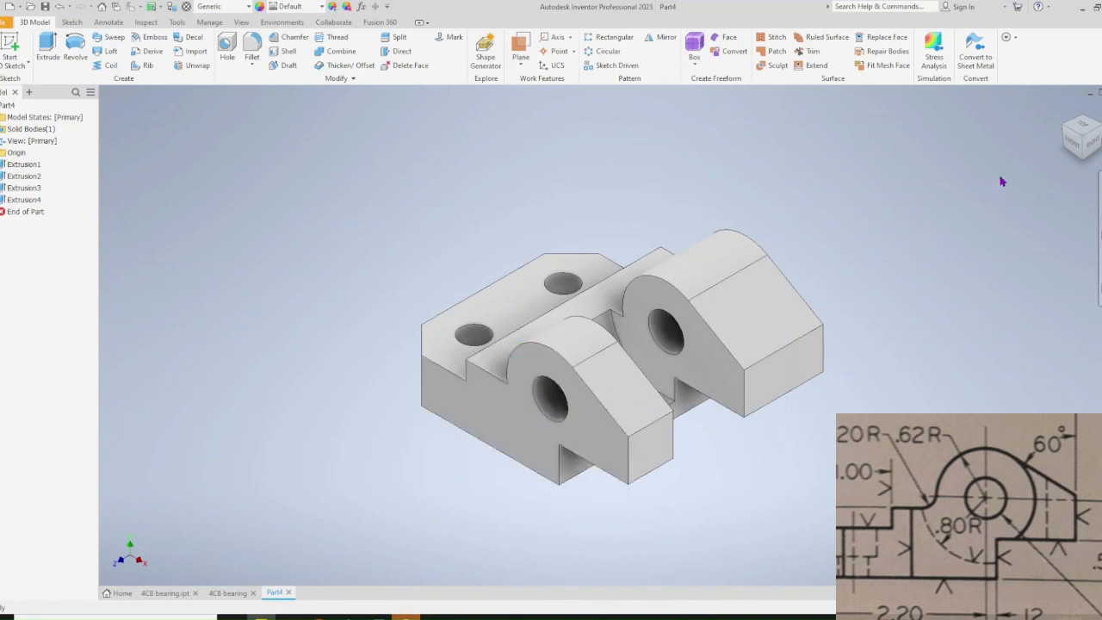
pyautogui.click(1051, 136)
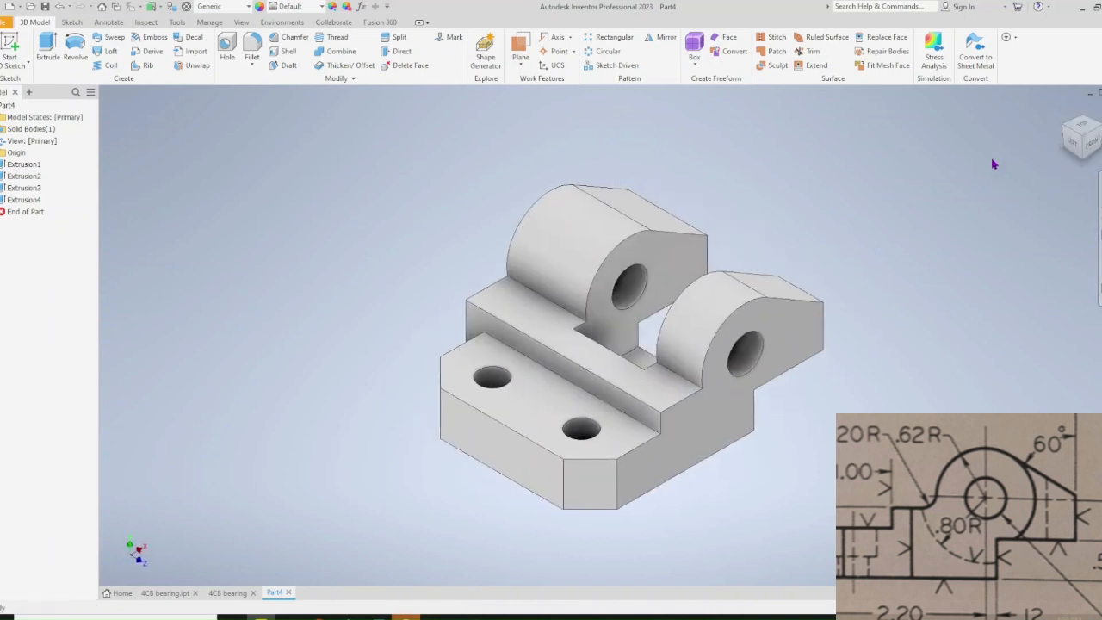
pyautogui.click(253, 50)
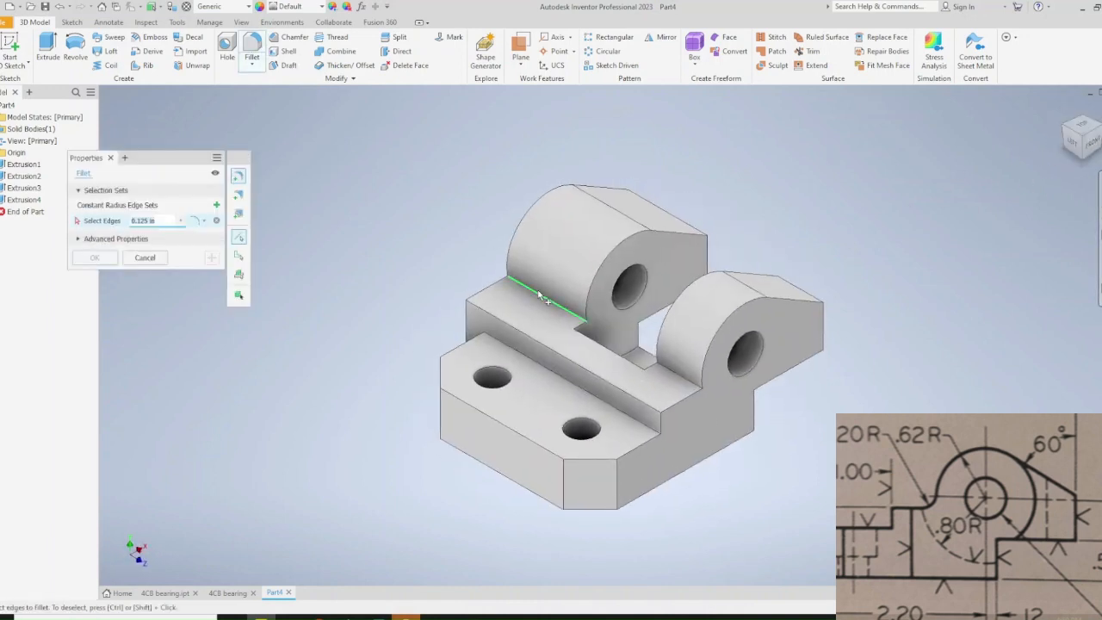
pyautogui.click(552, 306)
pyautogui.click(698, 388)
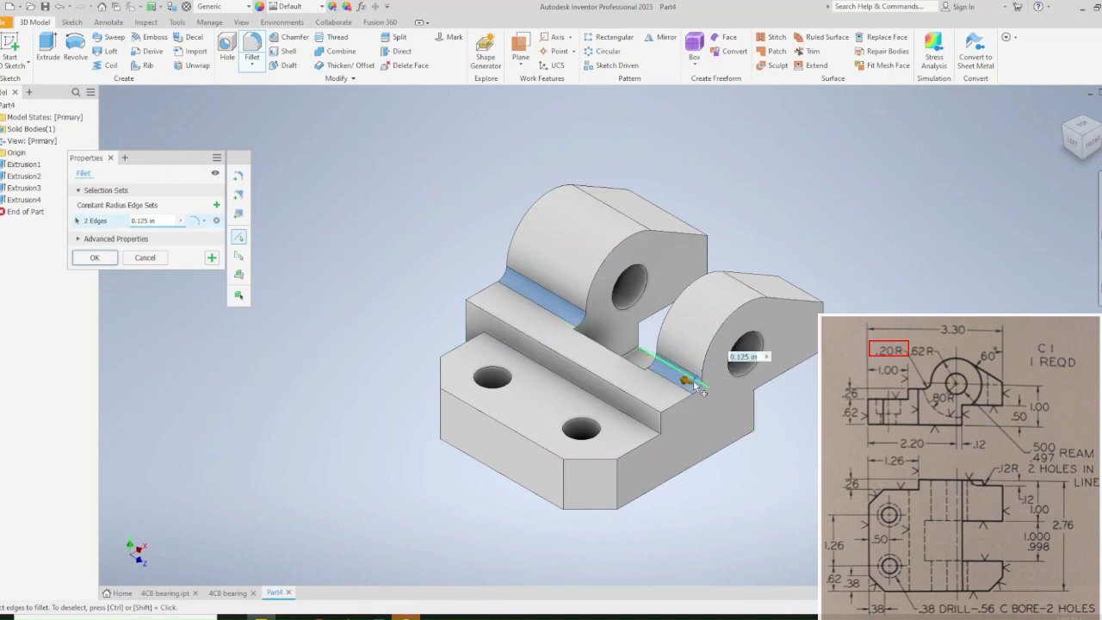
pyautogui.write('.2')
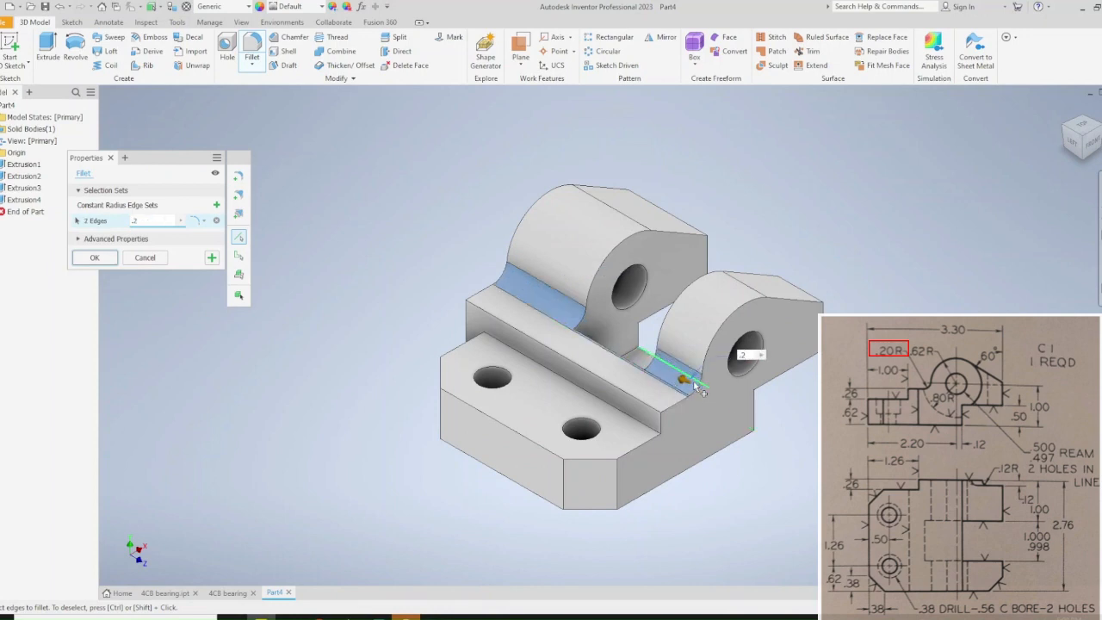
pyautogui.press('Return')
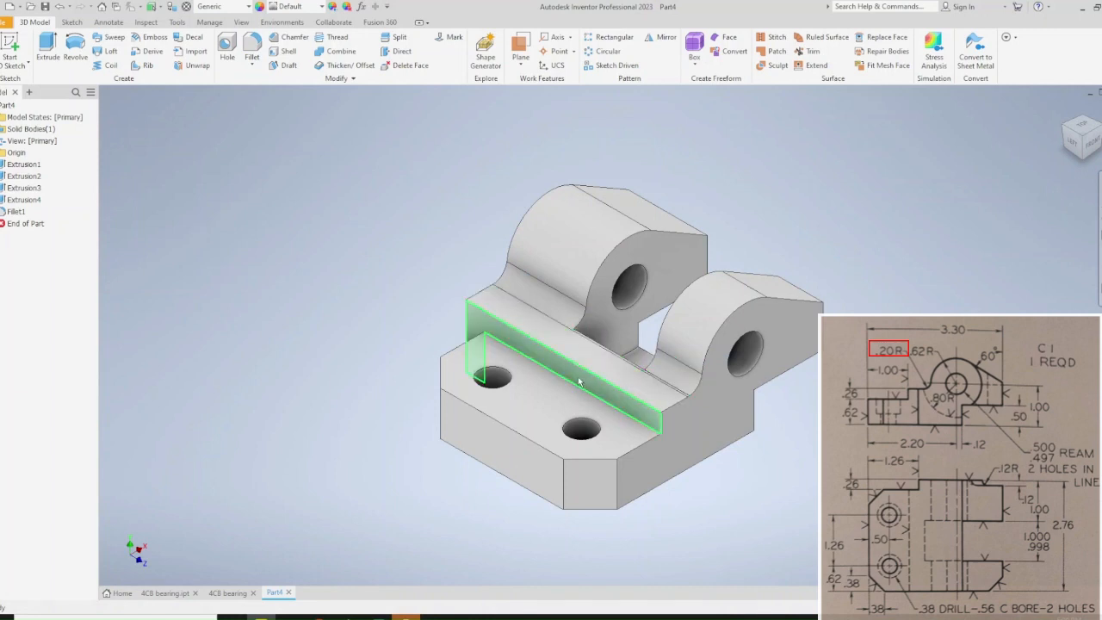
# Chamfer the outer vertical edge at the free end of the rear lug with a 0.125 in distance
pyautogui.click(1098, 129)
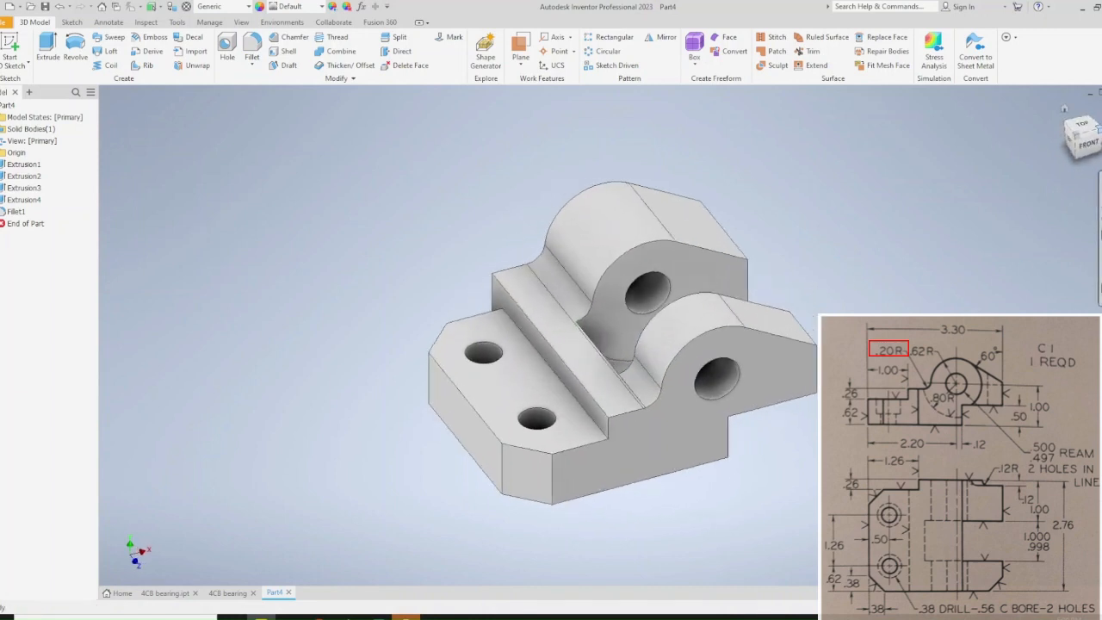
pyautogui.click(294, 41)
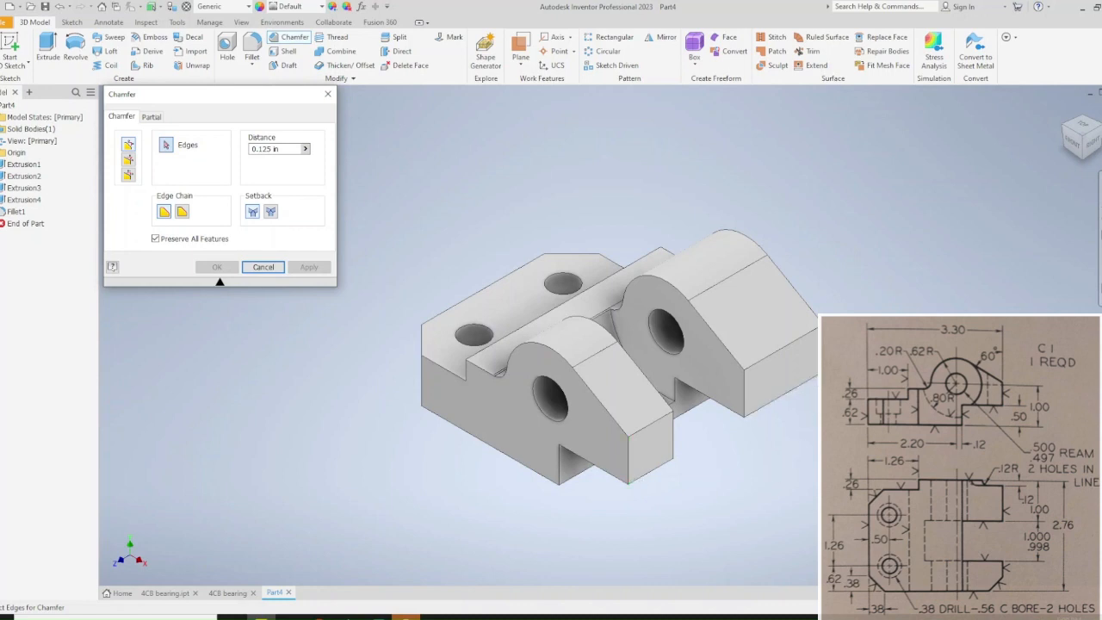
pyautogui.click(814, 353)
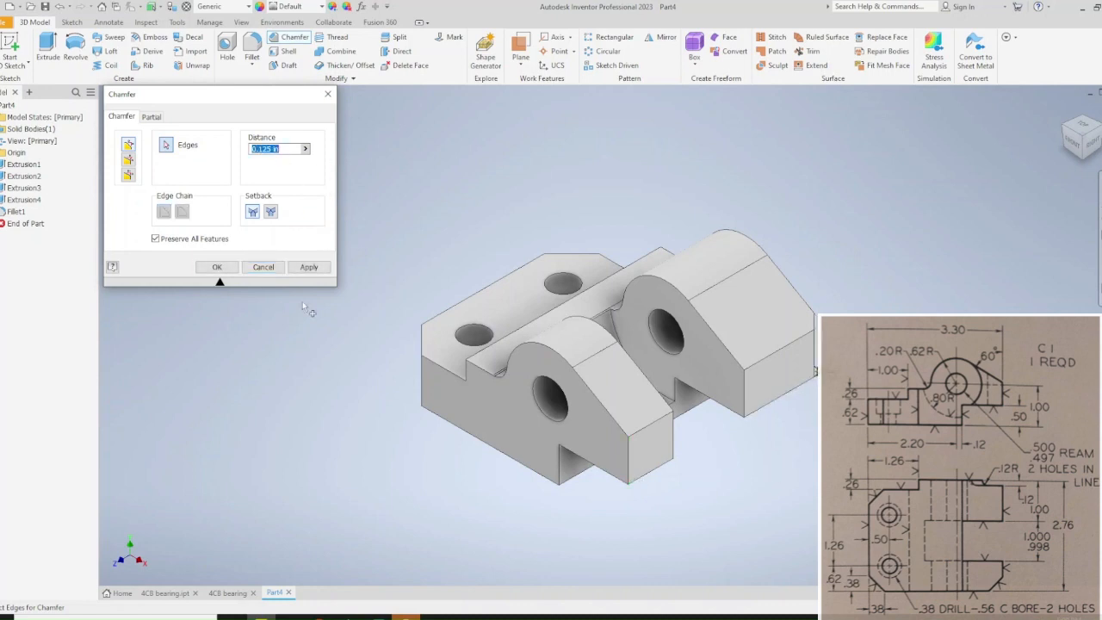
pyautogui.click(217, 268)
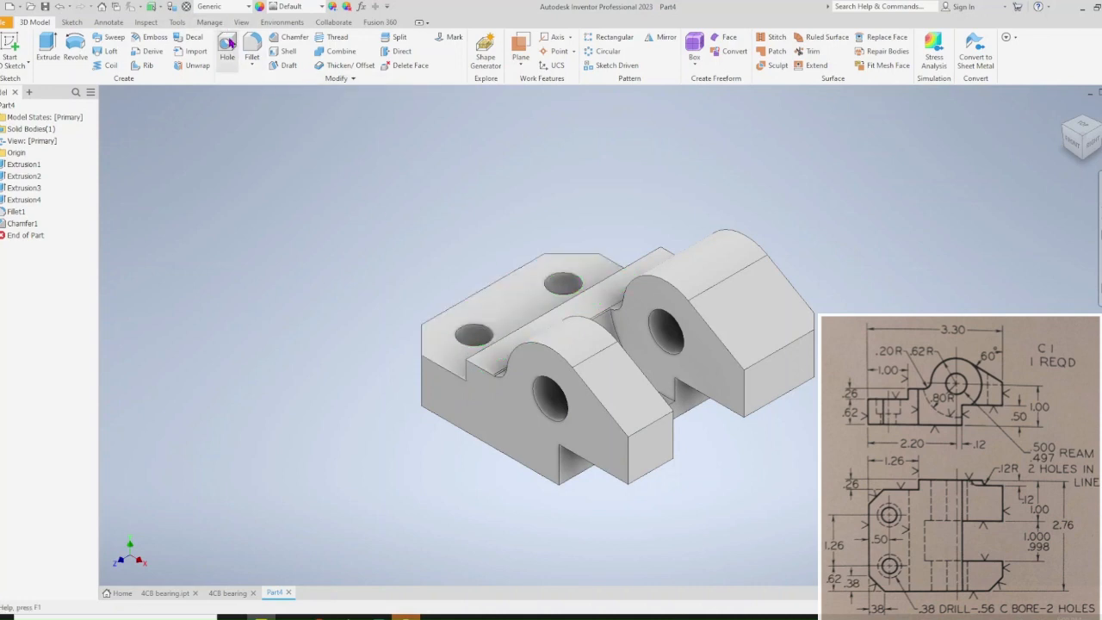
# Start a counterbored through-all hole on the base's lower ledge, concentric with the front existing hole
pyautogui.click(227, 45)
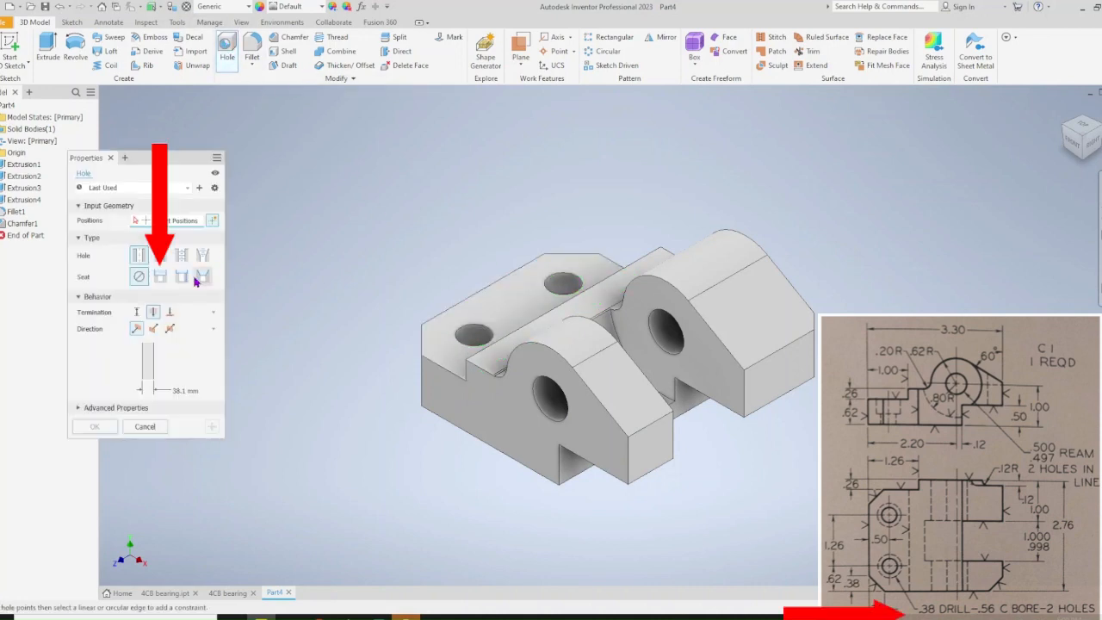
pyautogui.click(160, 277)
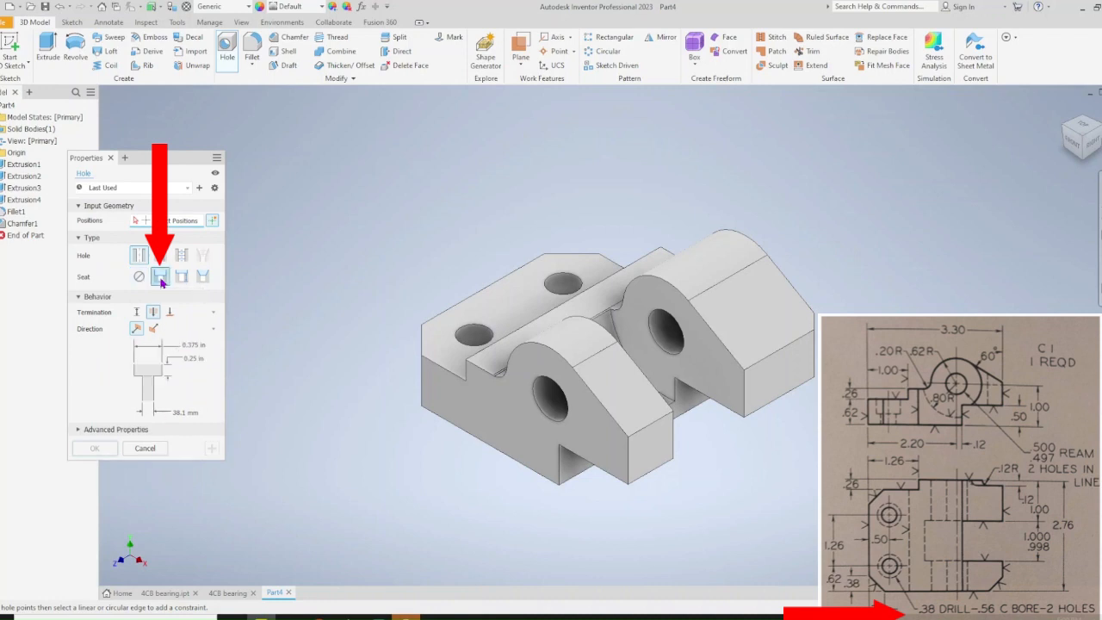
pyautogui.click(491, 304)
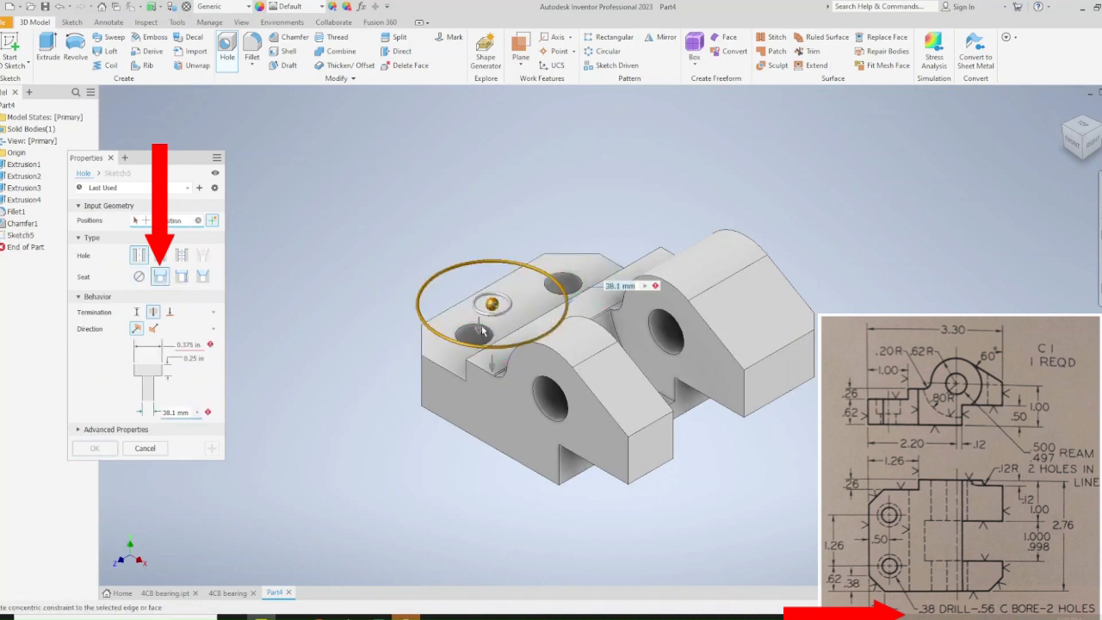
pyautogui.click(486, 330)
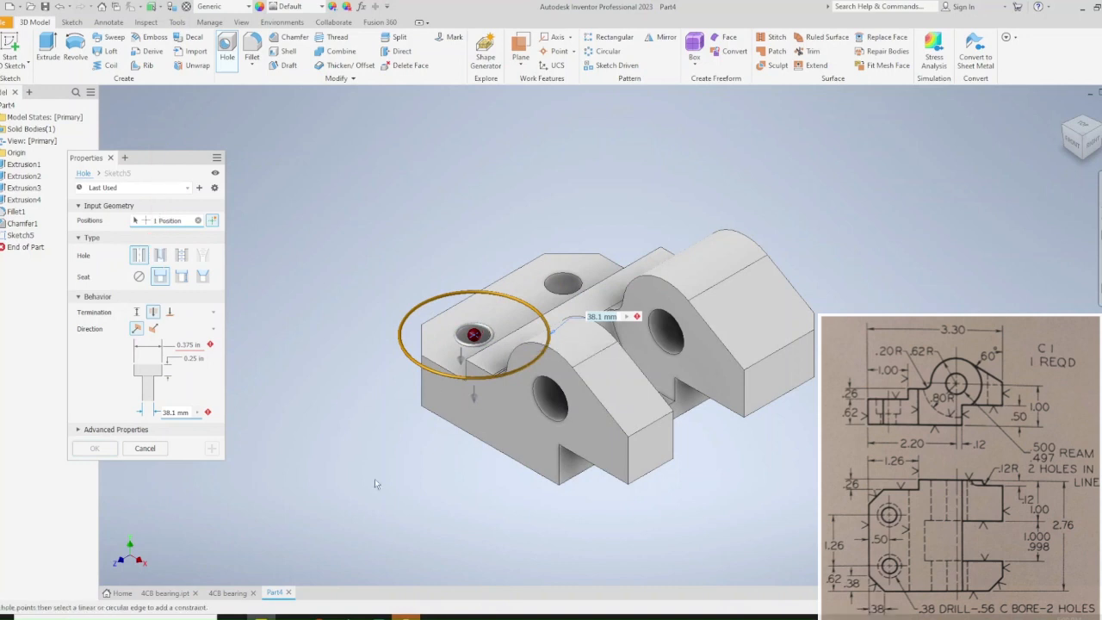
# Set the counterbore diameter to .56 in and the hole diameter to .38 in, and apply the hole ready for another
pyautogui.click(182, 344)
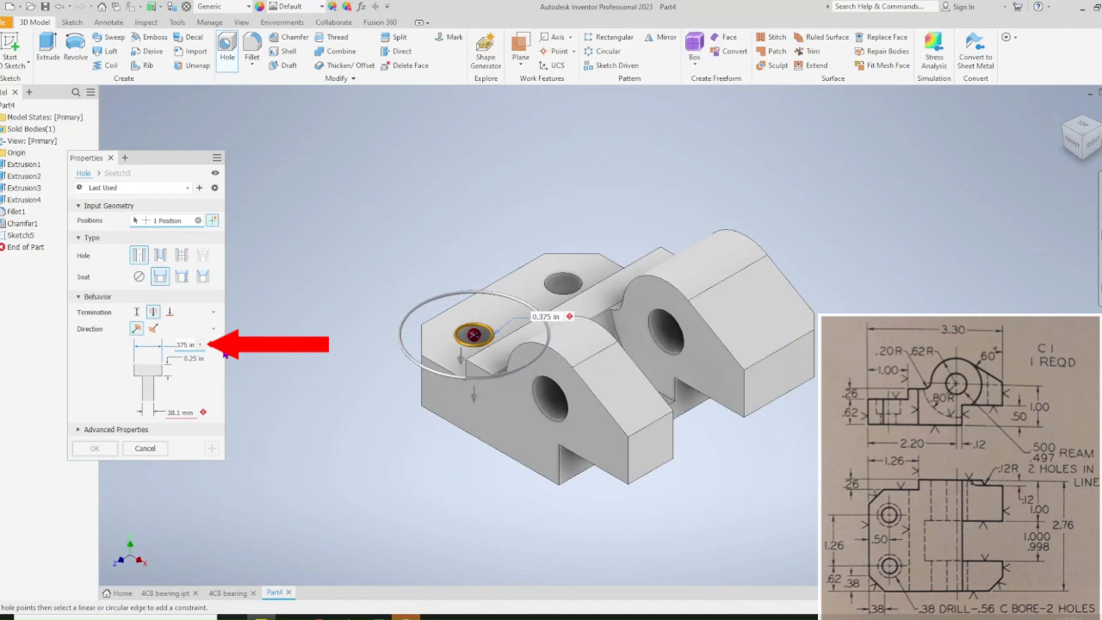
pyautogui.press('BackSpace')
pyautogui.press('BackSpace')
pyautogui.press('BackSpace')
pyautogui.press('BackSpace')
pyautogui.press('BackSpace')
pyautogui.write('.56')
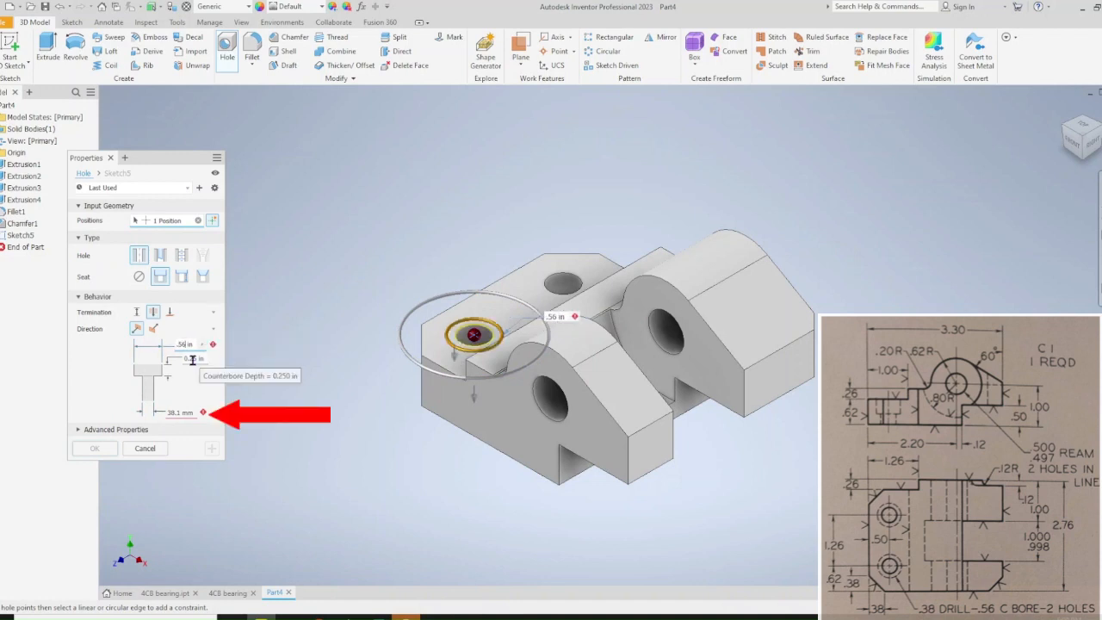
pyautogui.click(192, 360)
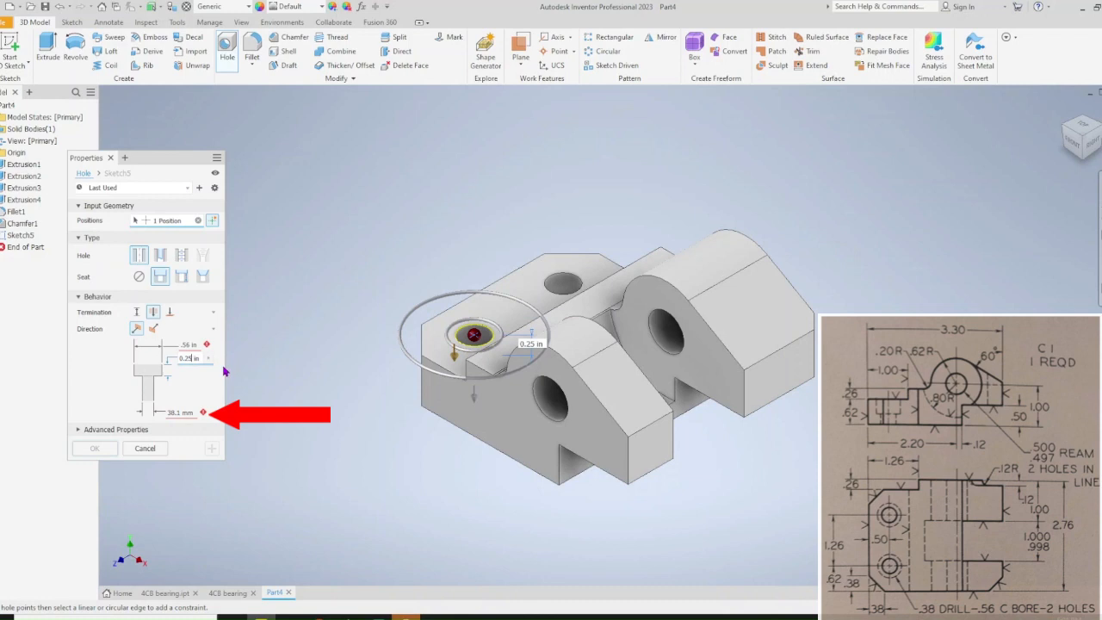
pyautogui.click(188, 414)
pyautogui.write('.5')
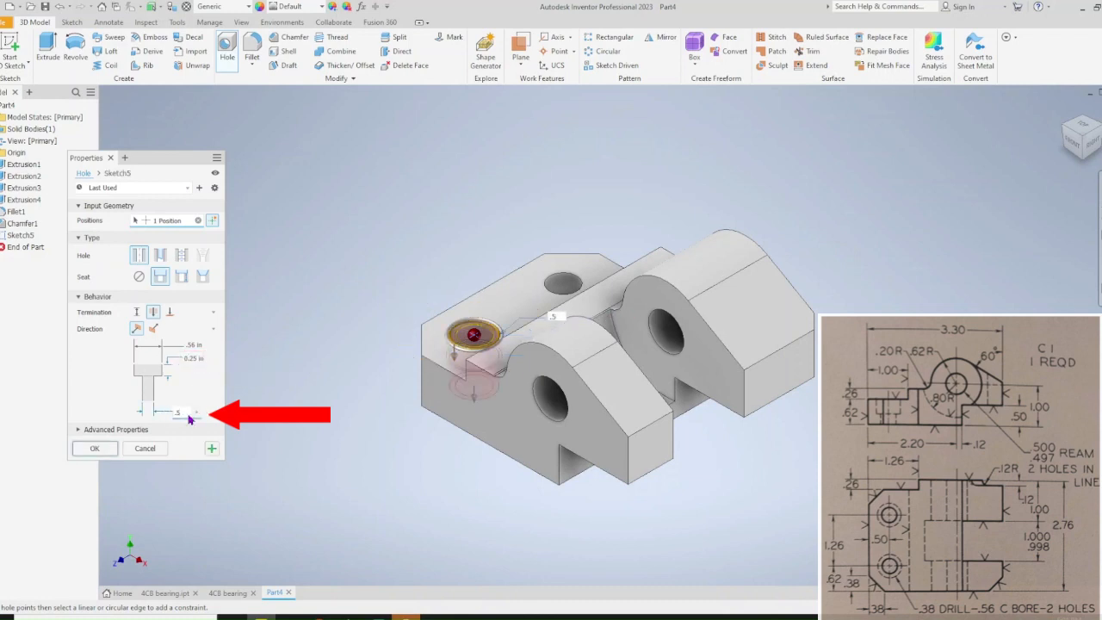
pyautogui.press('BackSpace')
pyautogui.write('38')
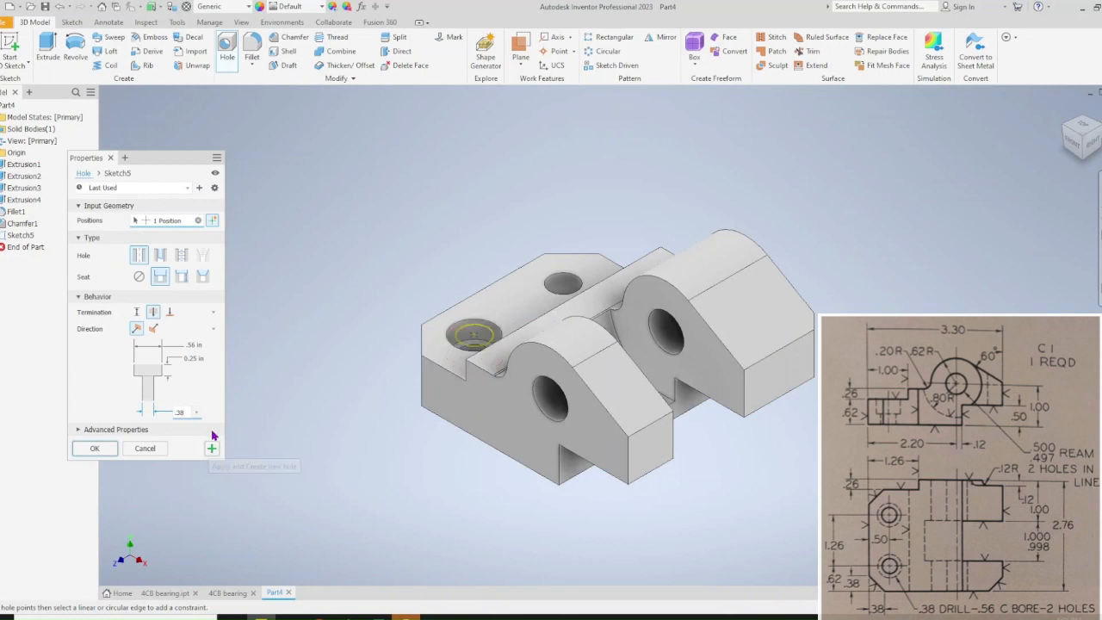
pyautogui.click(211, 447)
# Place a second counterbored hole with the same sizes concentric with the rear hole on the base's lower ledge
pyautogui.click(530, 296)
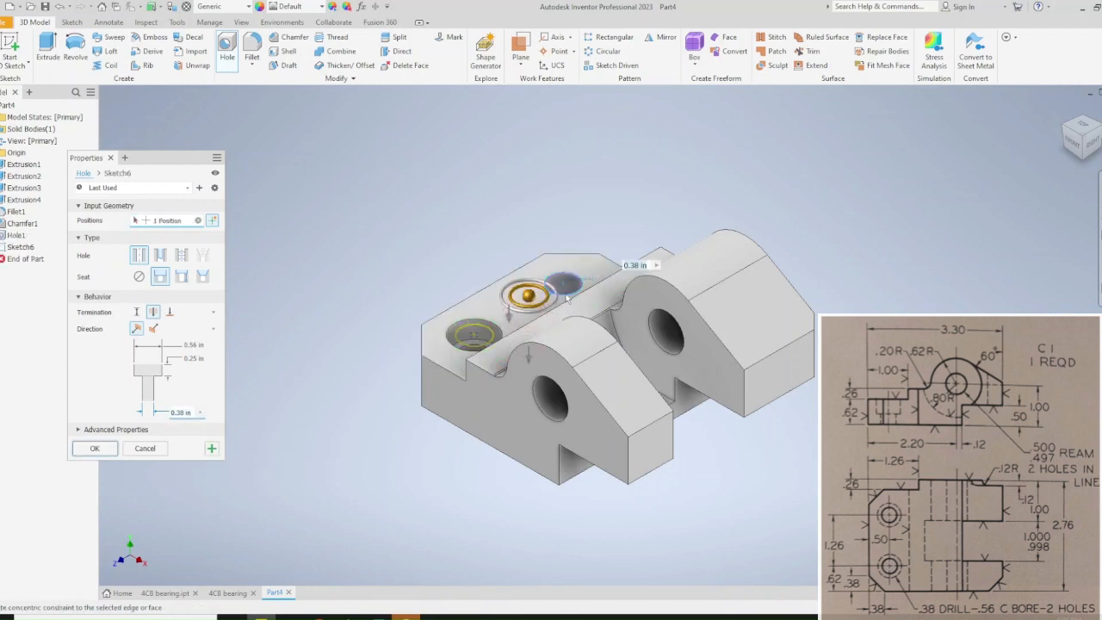
pyautogui.click(568, 292)
pyautogui.click(89, 447)
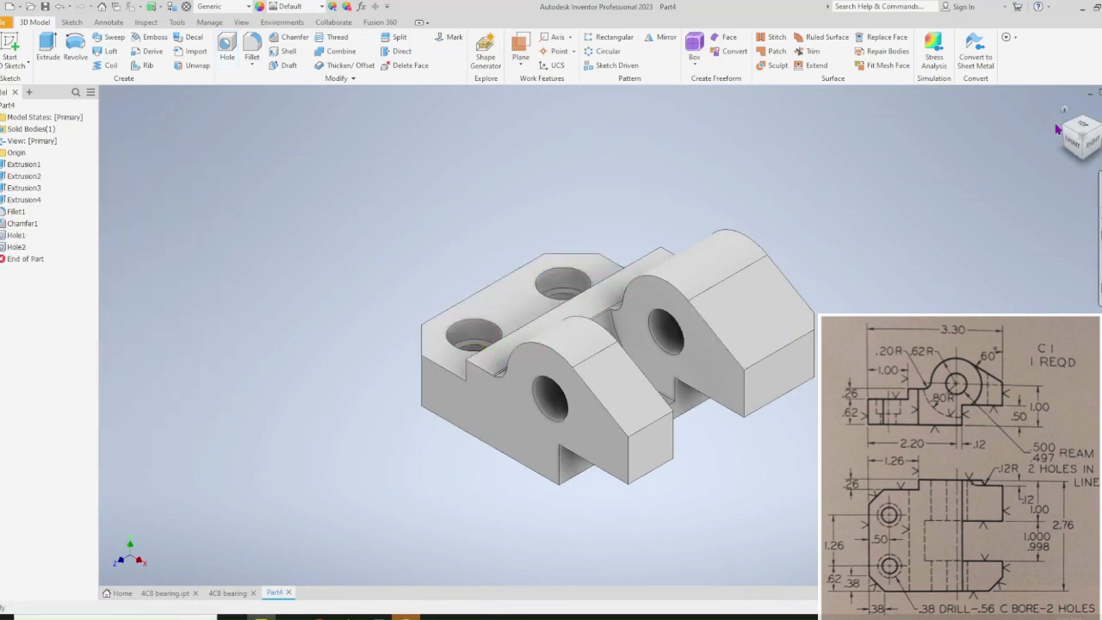
pyautogui.click(1072, 102)
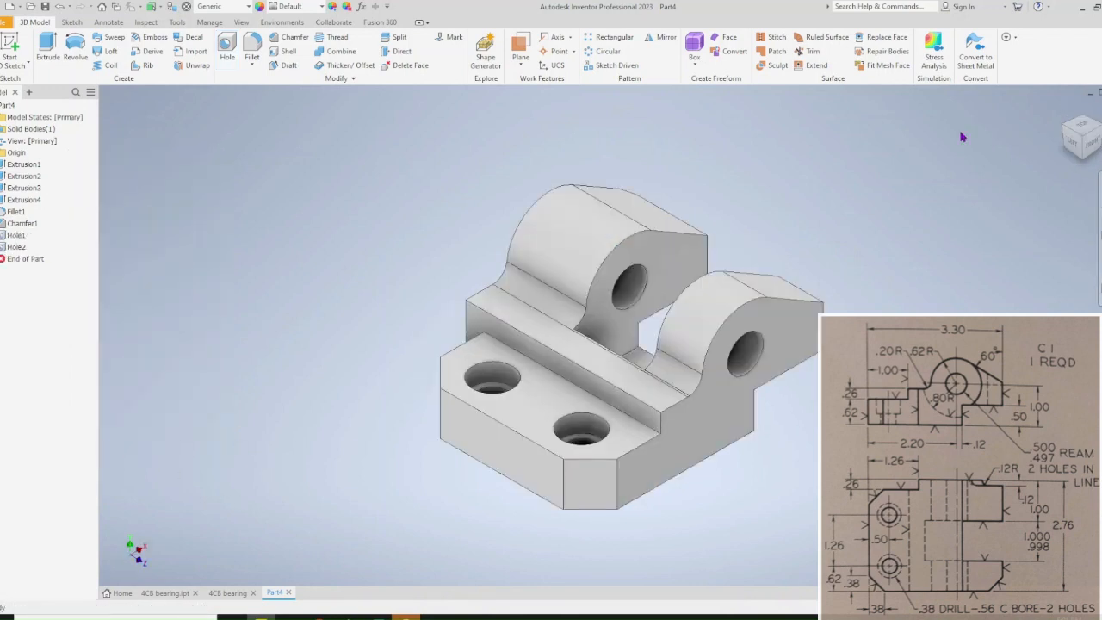
pyautogui.click(1072, 114)
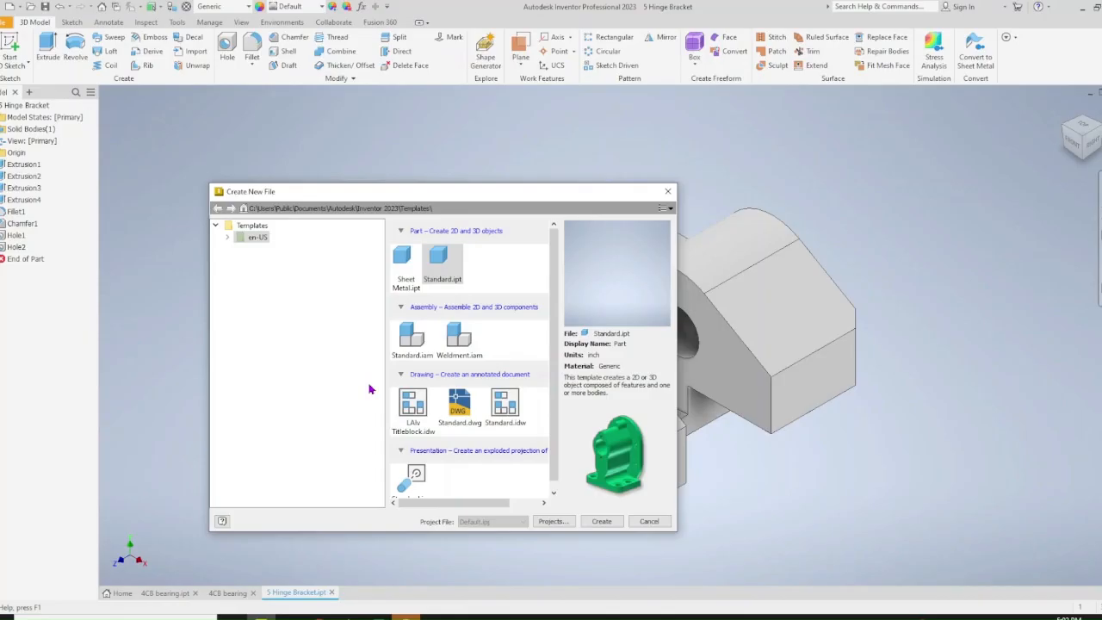
# Create a drawing from the LAlv Titleblock.idw template and place the bracket's front view at 1:1 with projected right and top views
pyautogui.doubleClick(418, 421)
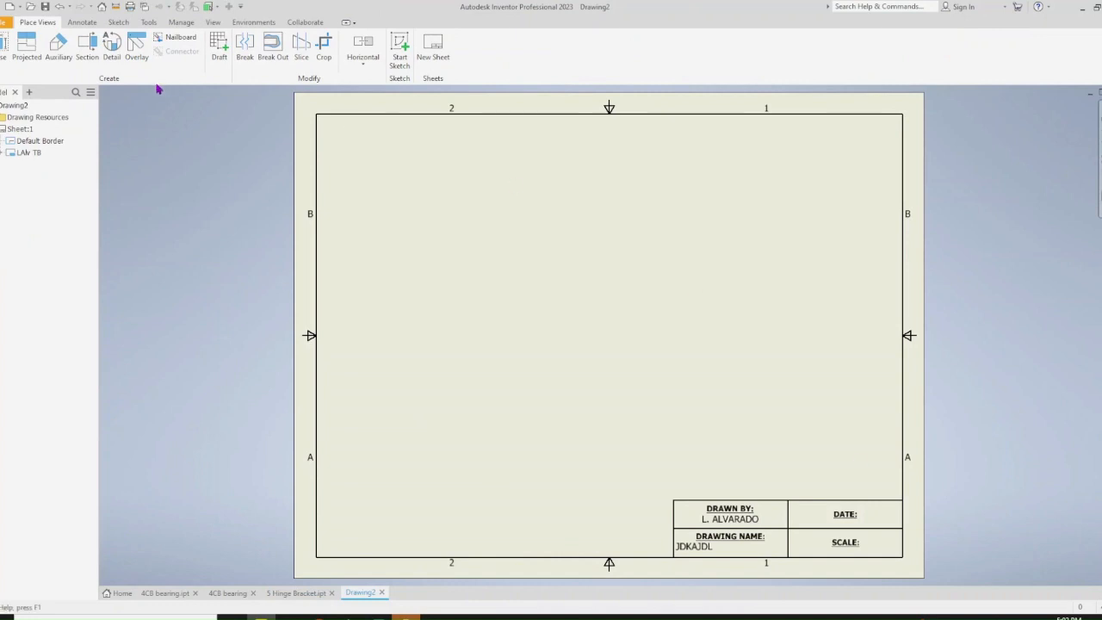
pyautogui.click(4, 47)
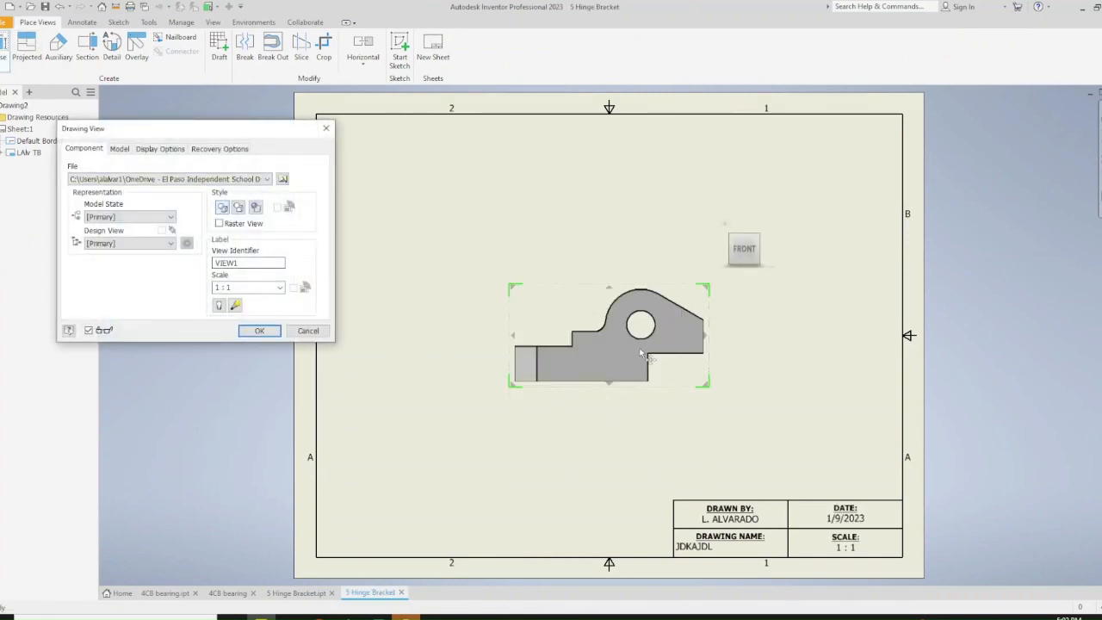
pyautogui.moveTo(639, 352); pyautogui.dragTo(542, 413)
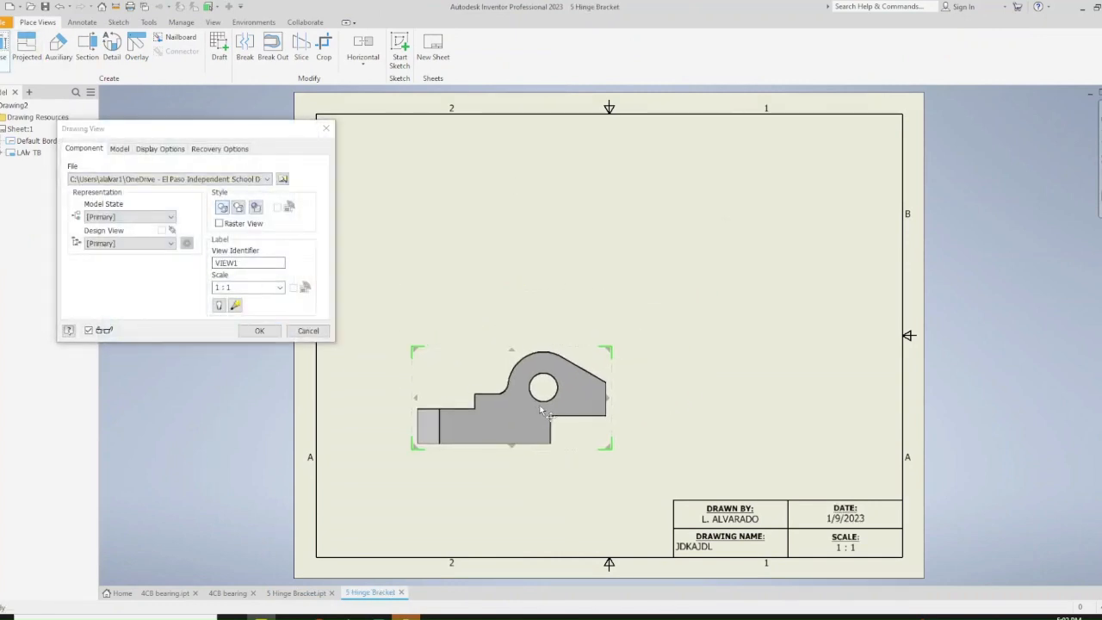
pyautogui.click(781, 414)
pyautogui.click(500, 226)
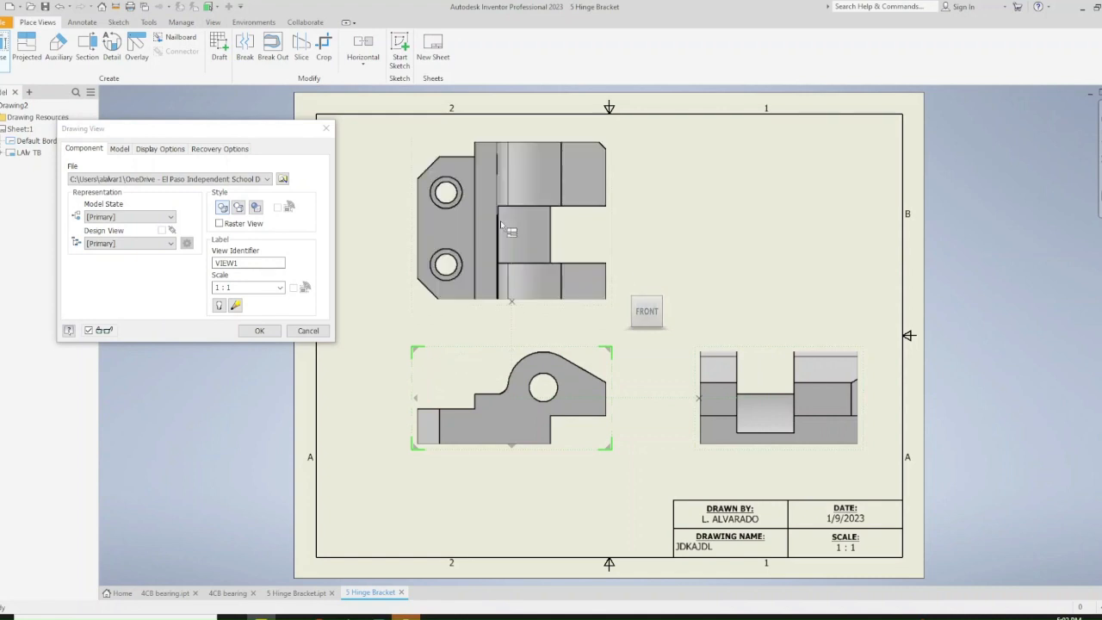
pyautogui.click(258, 332)
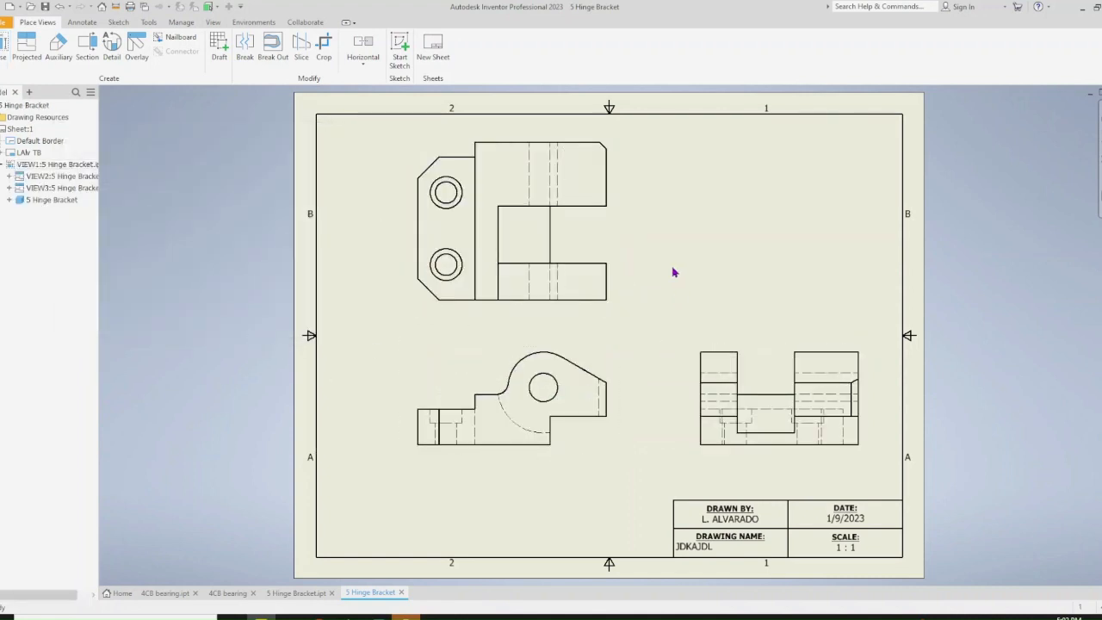
# Add center marks to both counterbored holes in the top view and to the rounded lug around the bore in the front view
pyautogui.click(83, 22)
pyautogui.click(463, 53)
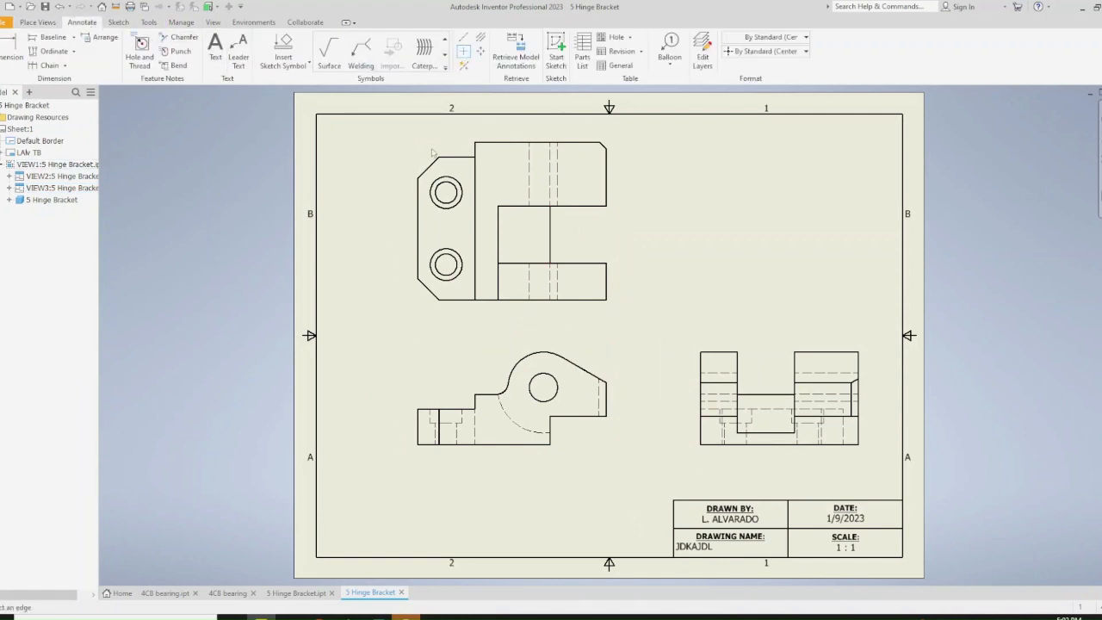
pyautogui.click(459, 182)
pyautogui.click(452, 251)
pyautogui.click(542, 352)
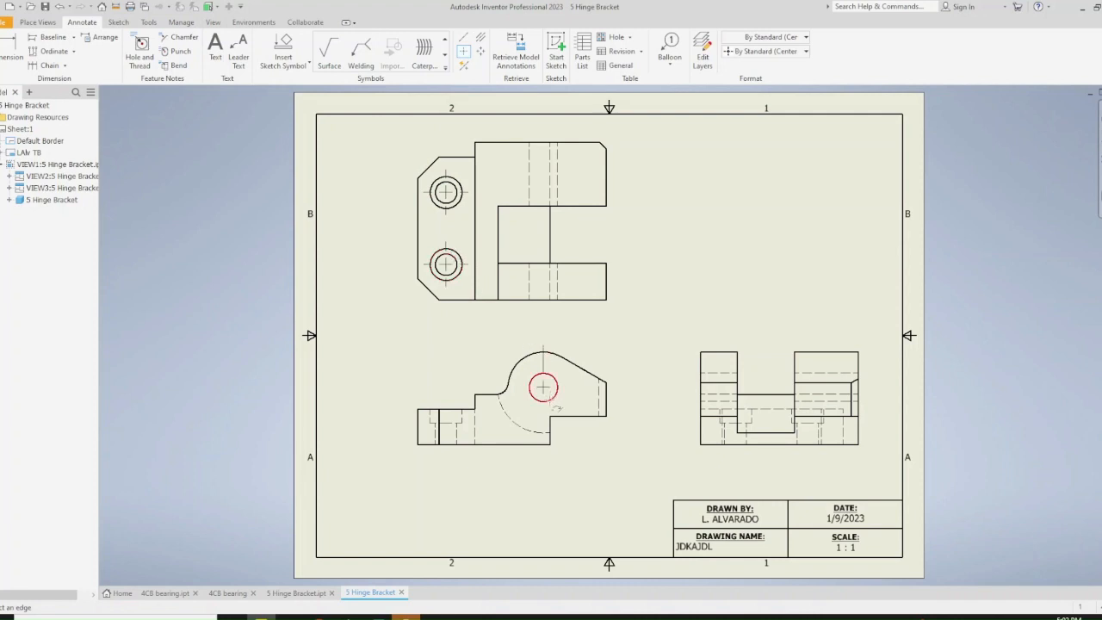